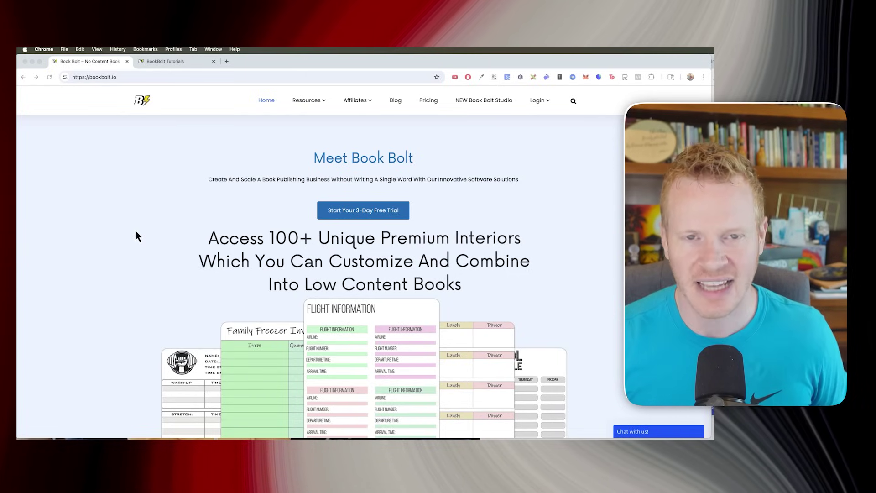
# - Scroll the Book Bolt home page past the interior mockups to the 'Most Comprehensive Low Content Book Publishing Software' heading
pyautogui.scroll(-5, 175, 231)
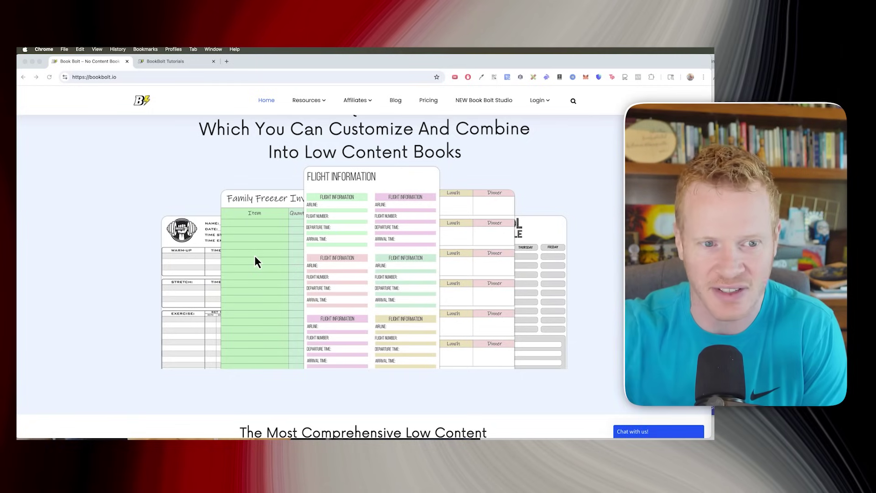
pyautogui.scroll(-1, 256, 239)
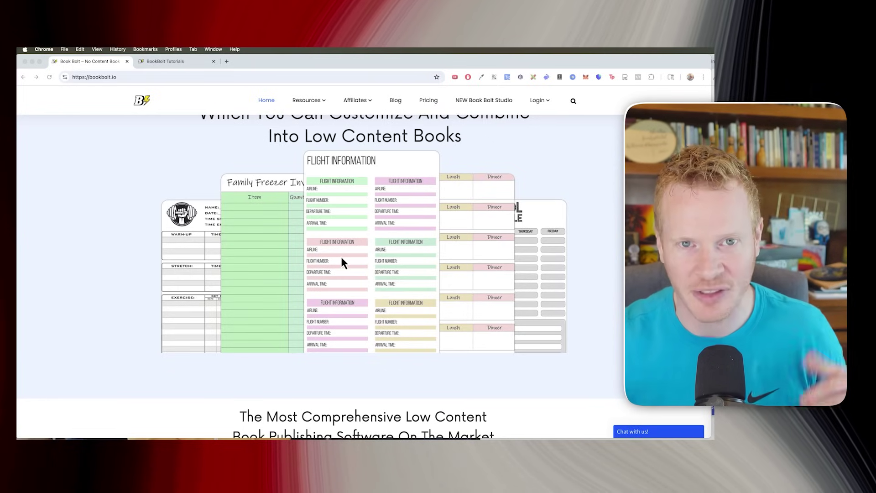
pyautogui.scroll(-3, 340, 255)
# - Open chatgpt.com in a new browser tab
pyautogui.click(226, 61)
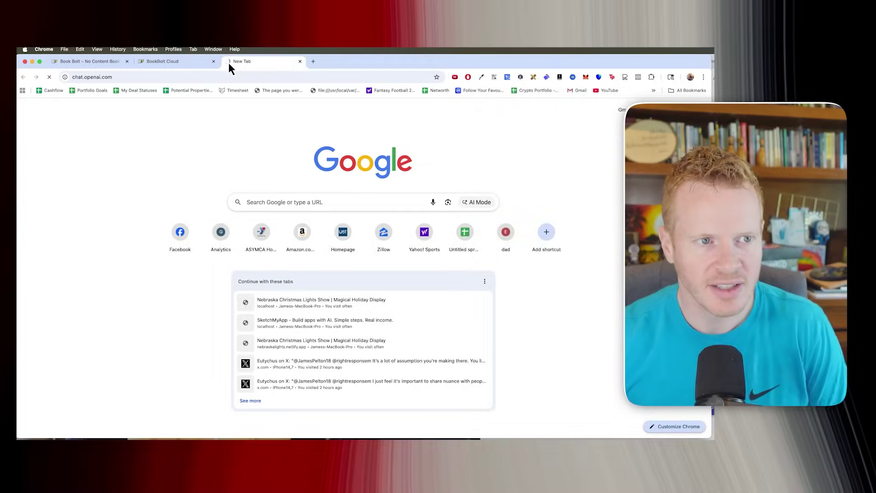
pyautogui.write('chatgpt.com')
pyautogui.press('Return')
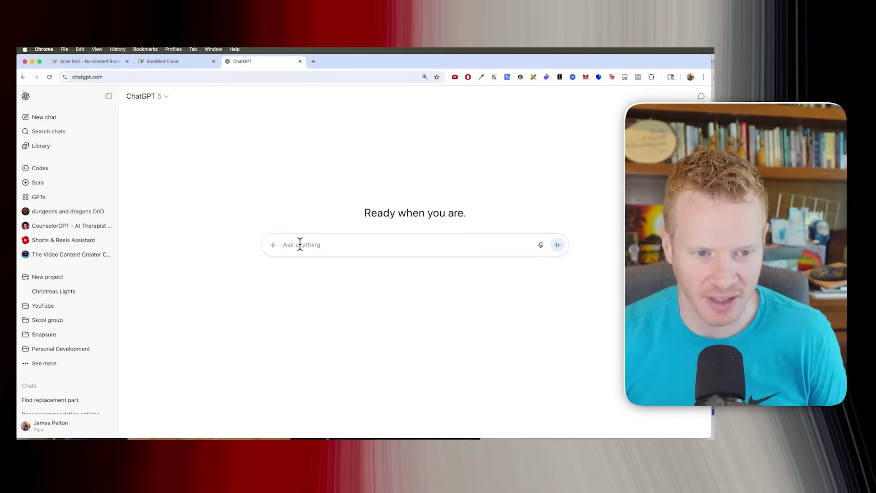
# - Ask ChatGPT: 'I want to publish a coloring book on amazon KDP can you give me some ideas'
pyautogui.write('I want to publish')
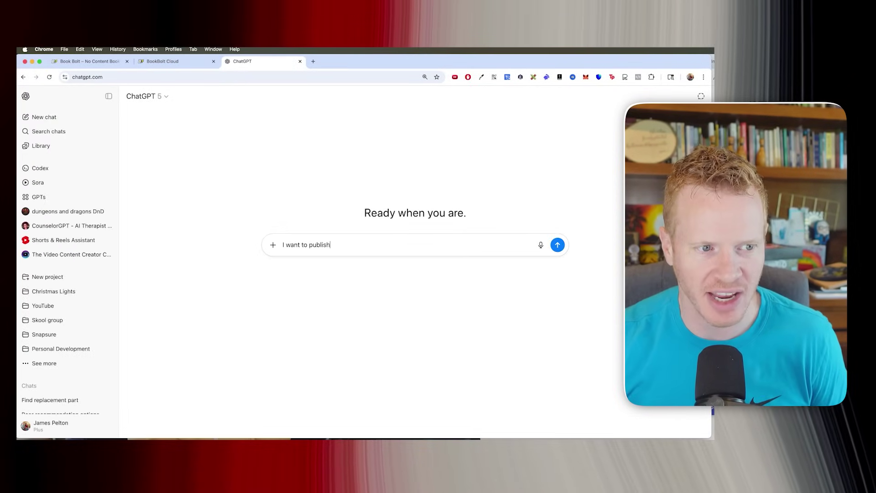
pyautogui.write(' a coloring bo')
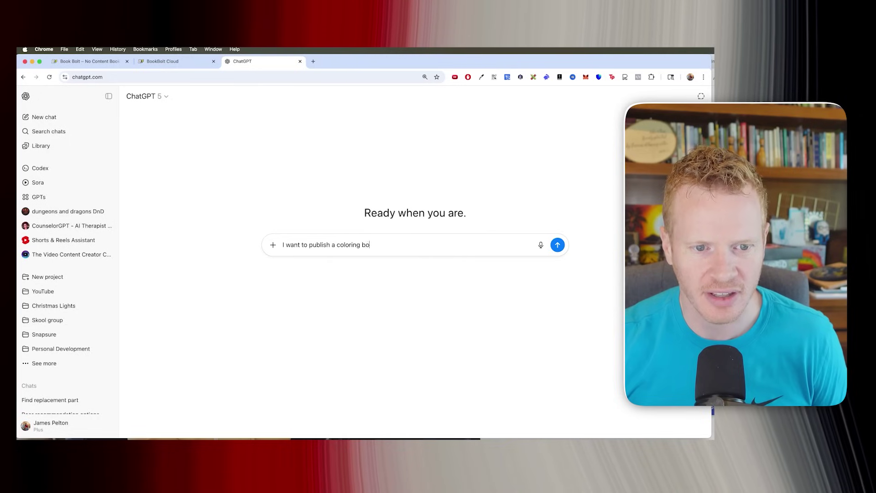
pyautogui.write('ok on amazon KDP ')
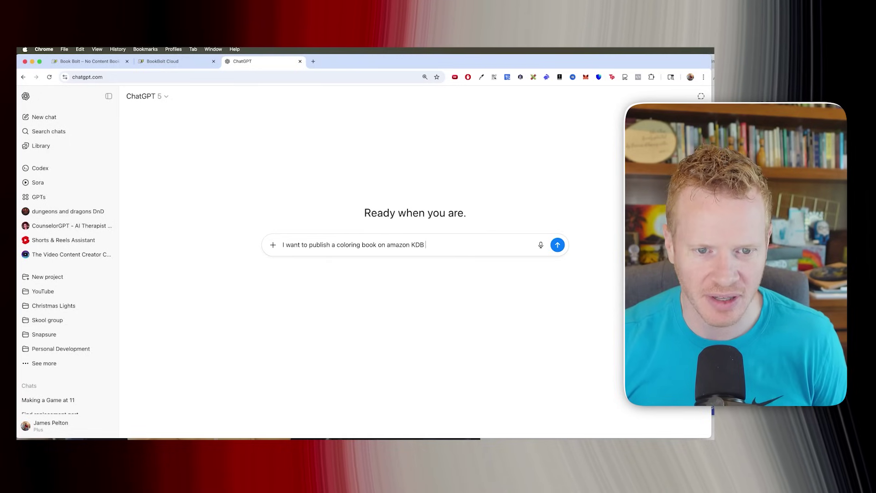
pyautogui.write('can you give me some ideas')
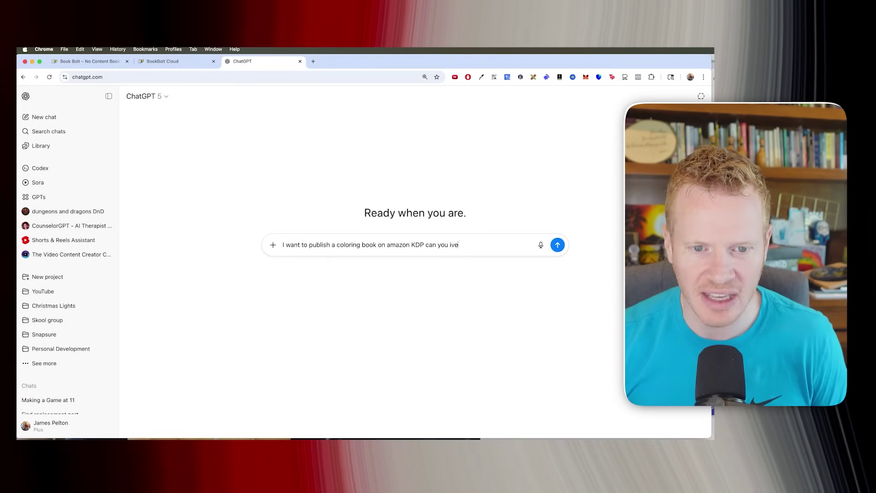
pyautogui.press('Return')
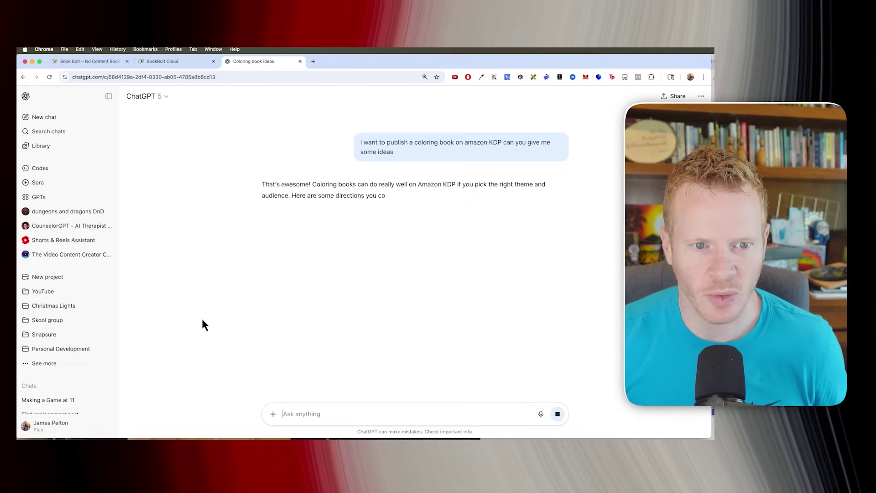
pyautogui.hotkey('ctrl', 'shift', 'Tab')
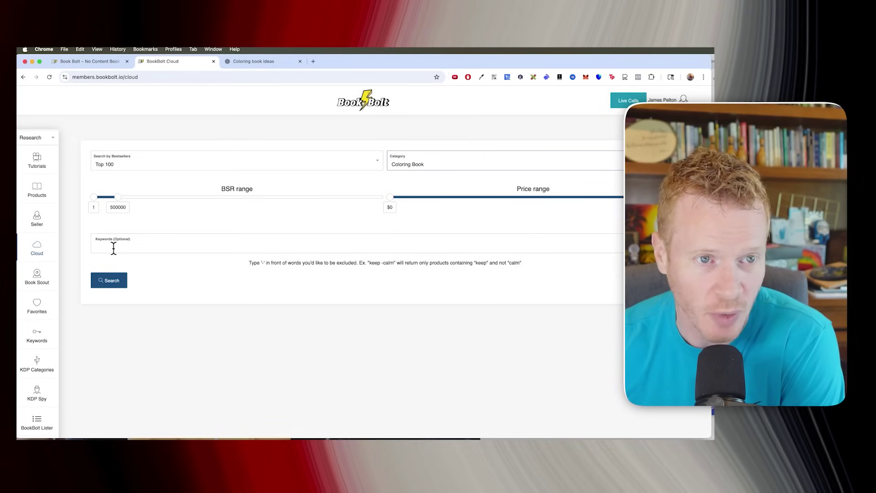
# - Review the list of popular coloring book niches in the ChatGPT ideas chat
pyautogui.click(242, 62)
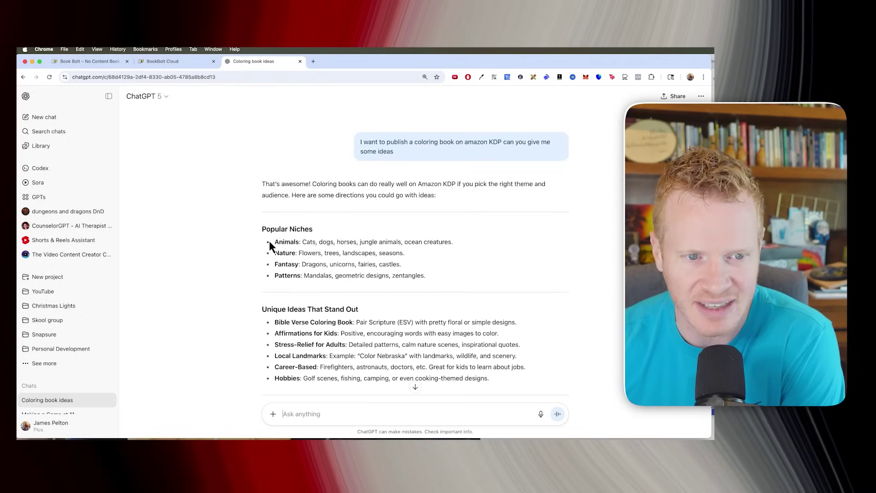
pyautogui.moveTo(269, 240); pyautogui.dragTo(429, 276)
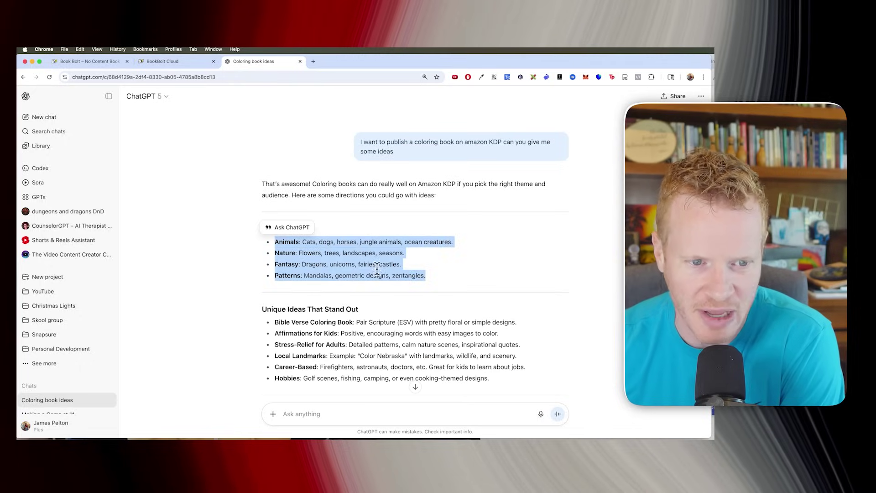
pyautogui.click(150, 62)
# - Run the Top 100 Coloring Book search and review the bestsellers and frequent keyword counts
pyautogui.click(114, 281)
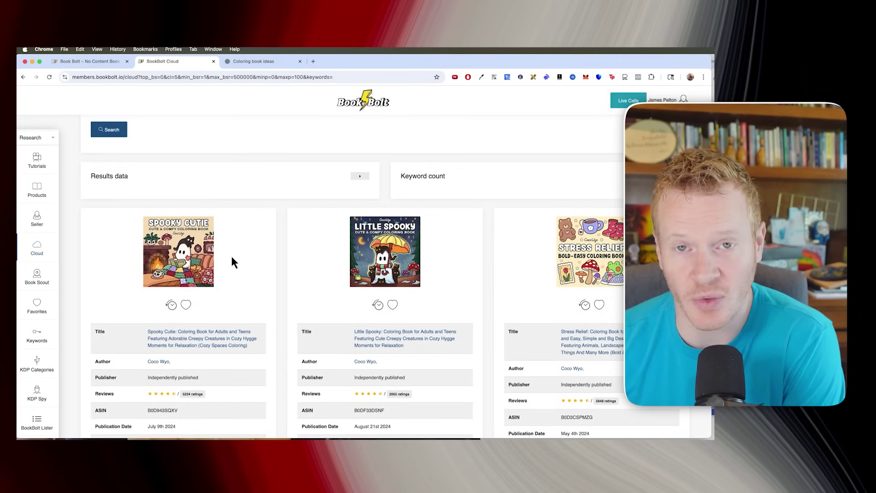
pyautogui.scroll(2, 237, 265)
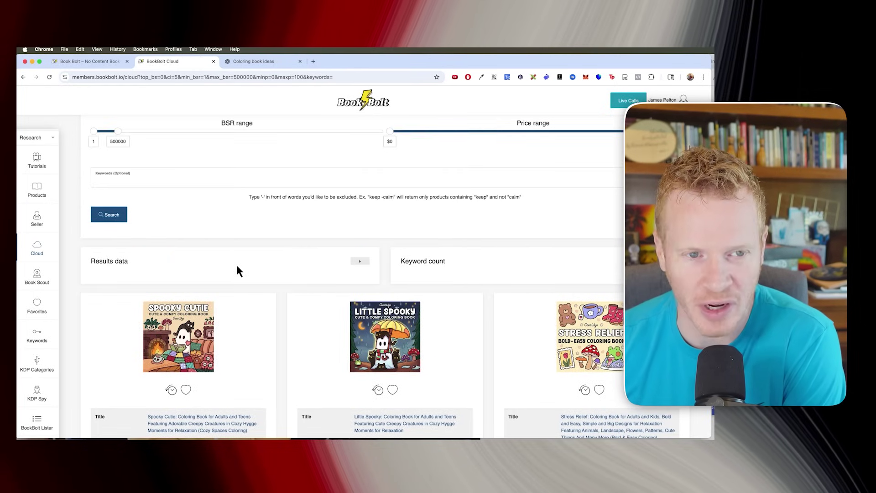
pyautogui.scroll(-2, 236, 264)
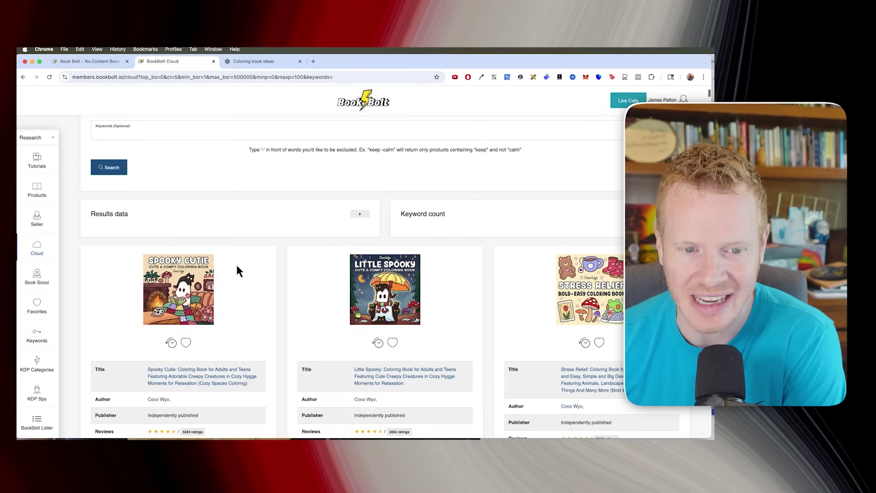
pyautogui.scroll(-1, 237, 265)
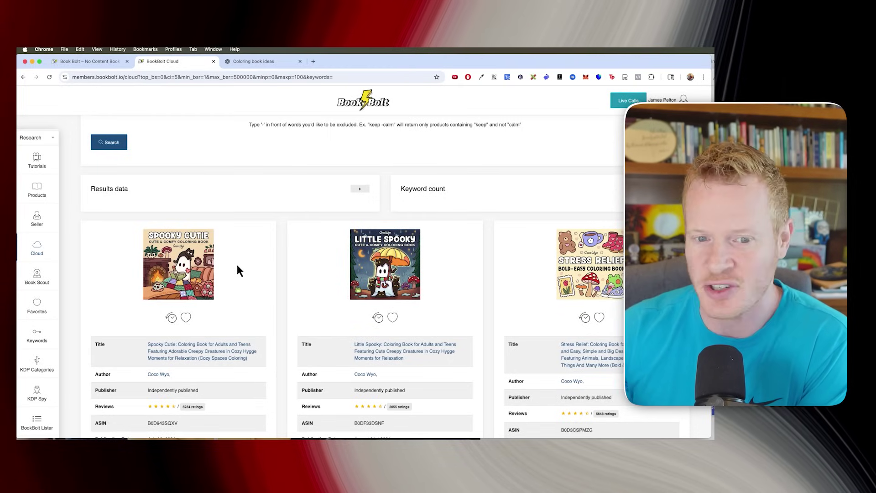
pyautogui.scroll(-10, 345, 256)
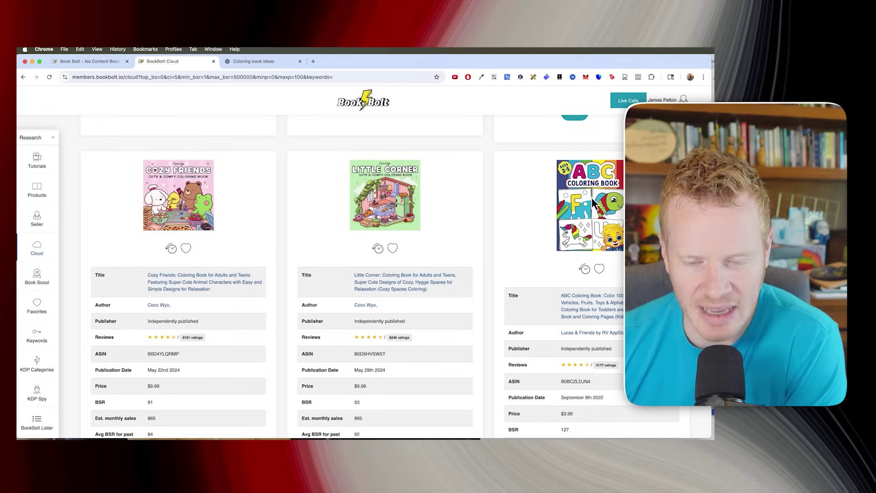
pyautogui.scroll(-15, 513, 246)
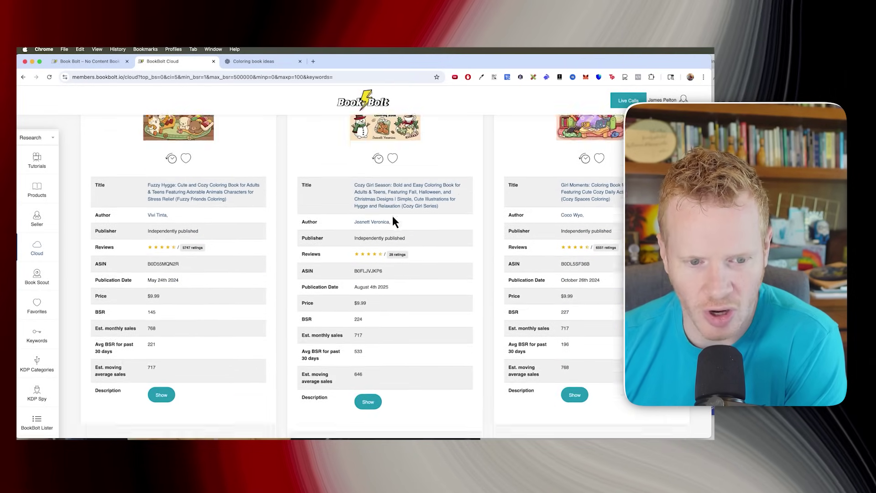
pyautogui.scroll(-3, 392, 214)
pyautogui.scroll(20, 398, 208)
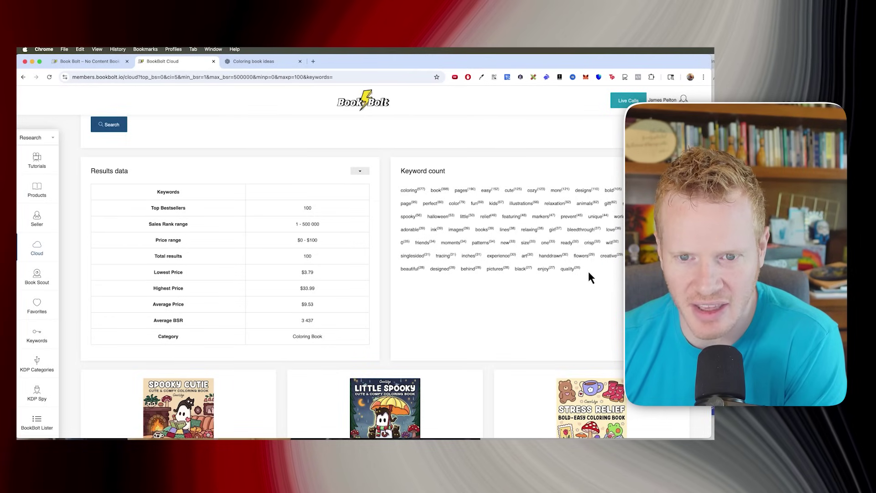
pyautogui.moveTo(589, 273); pyautogui.dragTo(479, 288)
pyautogui.click(404, 201)
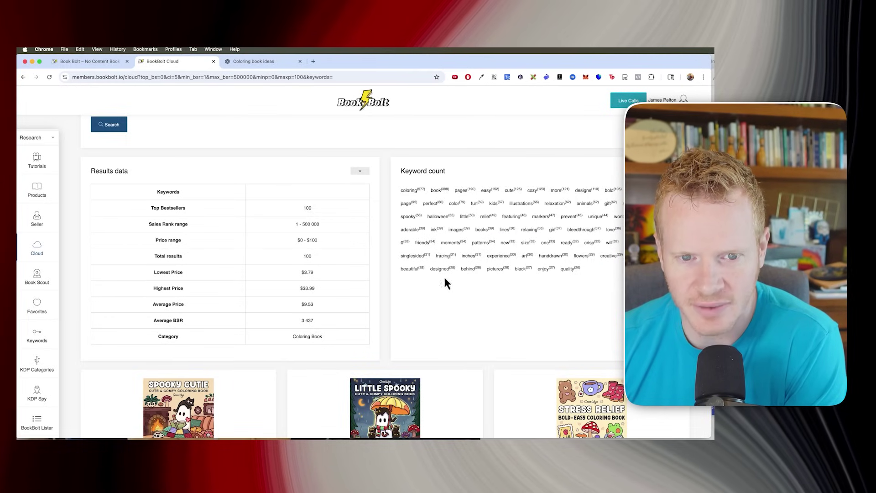
pyautogui.scroll(4, 441, 218)
# - Enter 'animal coloring book for kids' in the Keywords field
pyautogui.click(188, 242)
pyautogui.write('anim')
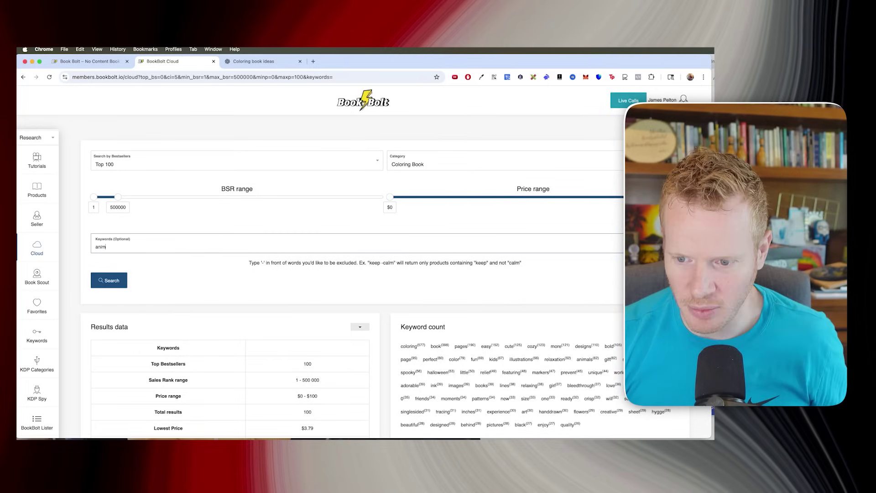
pyautogui.write('al coloring book for ')
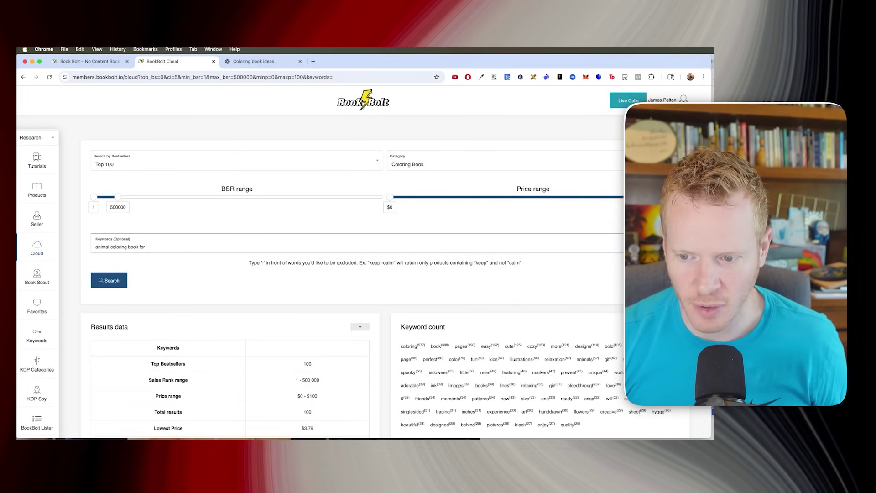
pyautogui.write('kids ages 4-8')
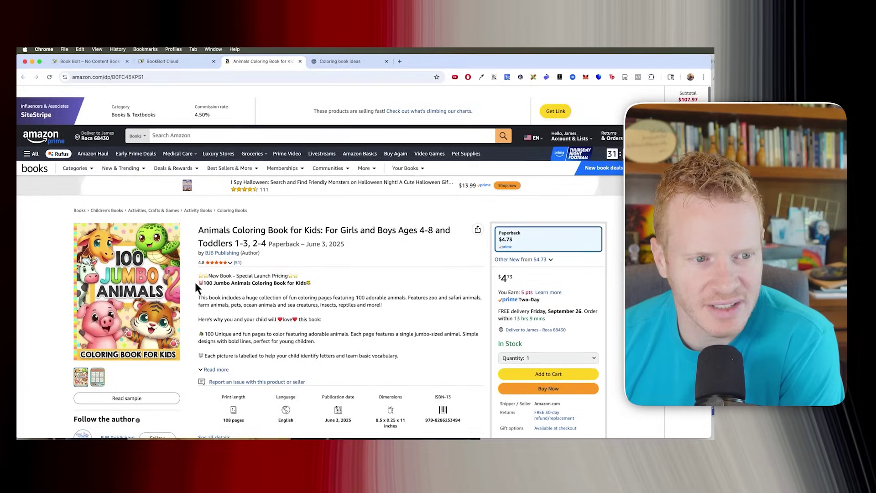
pyautogui.scroll(-5, 195, 282)
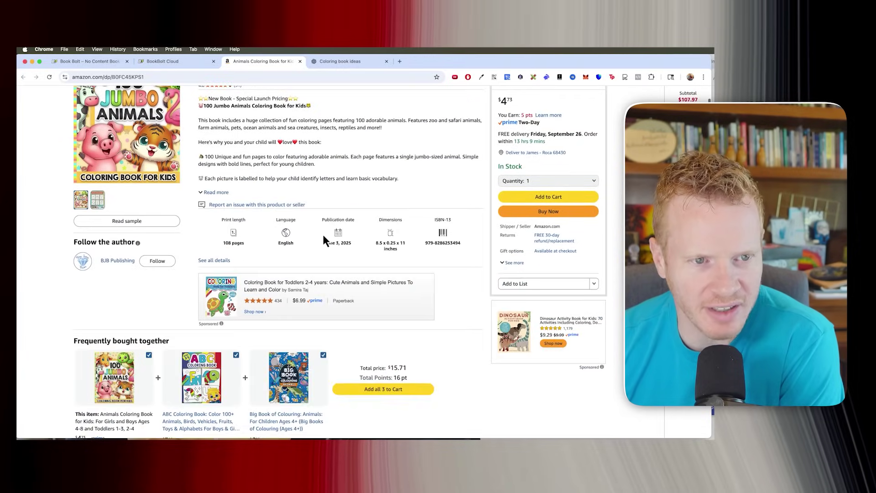
# - Review the 100 Jumbo Animals coloring book listing, noting its 100 unique pages description
pyautogui.scroll(2, 320, 223)
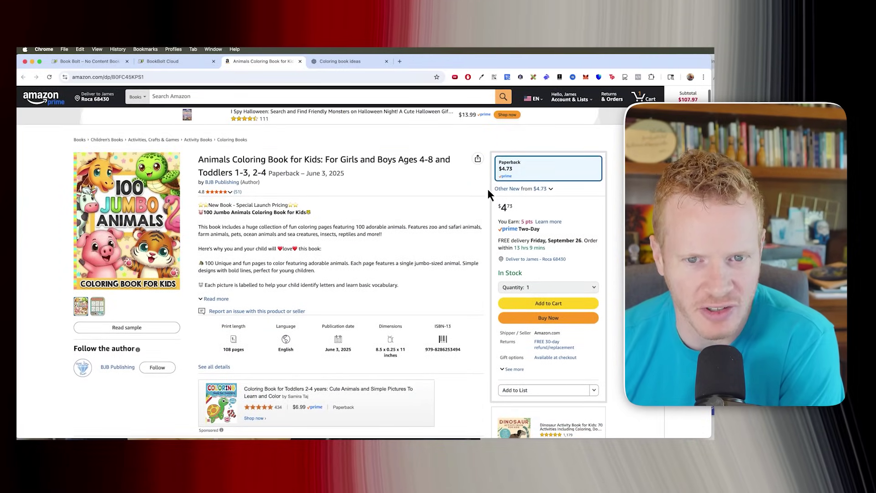
pyautogui.scroll(-4, 301, 229)
pyautogui.scroll(4, 273, 239)
pyautogui.moveTo(97, 302)
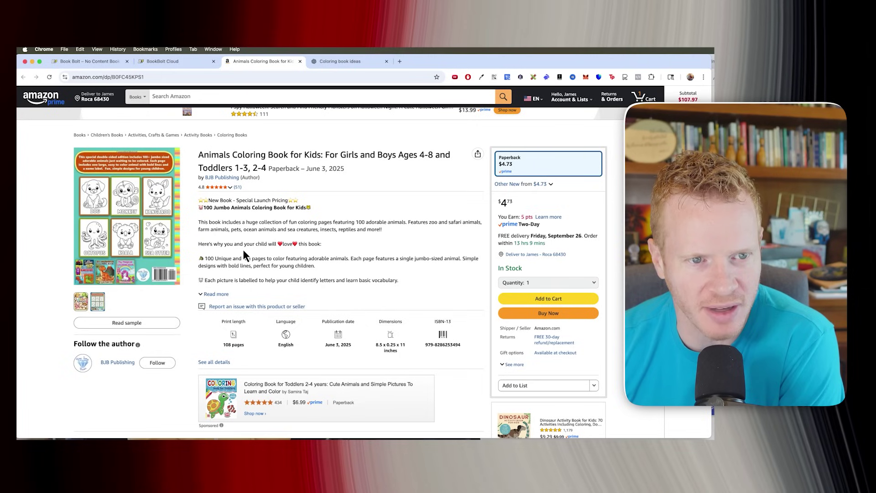
pyautogui.scroll(-1, 261, 251)
pyautogui.moveTo(204, 257); pyautogui.dragTo(315, 264)
pyautogui.scroll(-10, 256, 289)
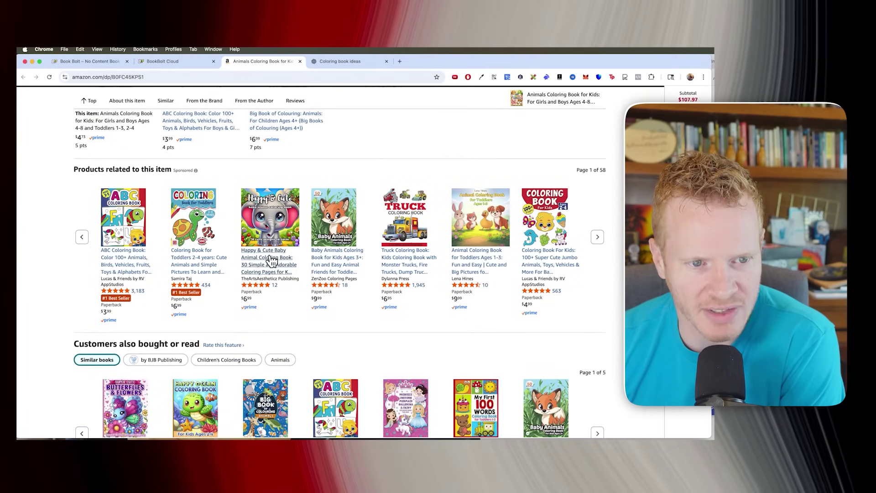
pyautogui.scroll(-3, 263, 269)
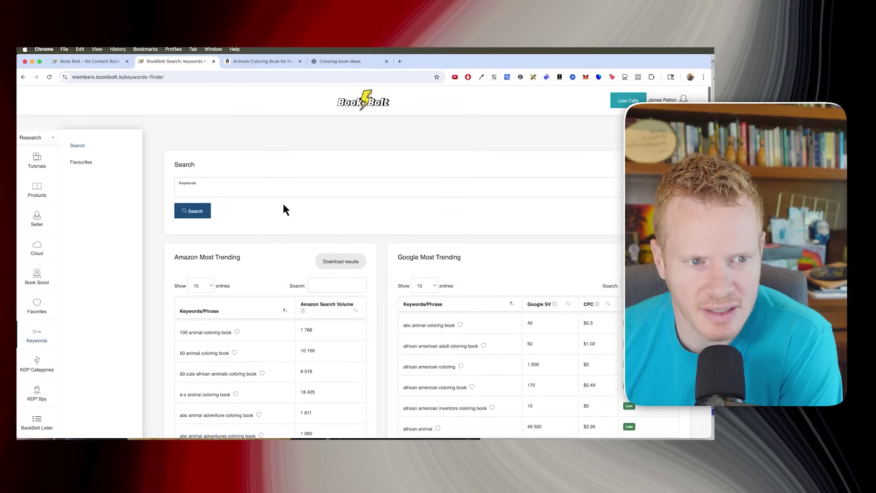
pyautogui.scroll(-5, 237, 255)
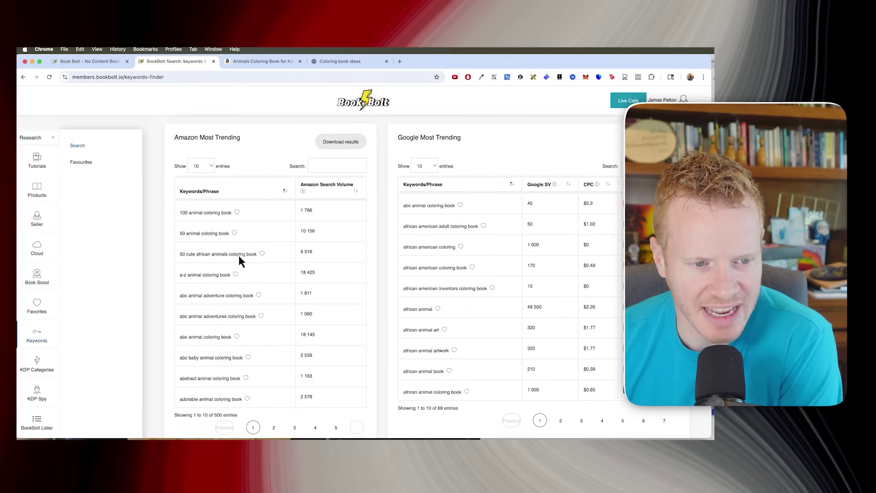
# - Search Amazon Books for 'african animal coloring book' and scan the competing results
pyautogui.click(251, 61)
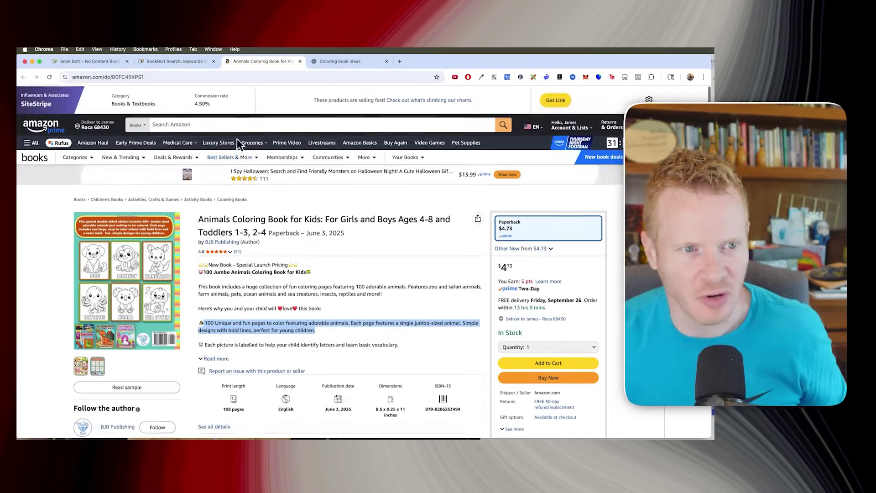
pyautogui.click(237, 124)
pyautogui.write('african ')
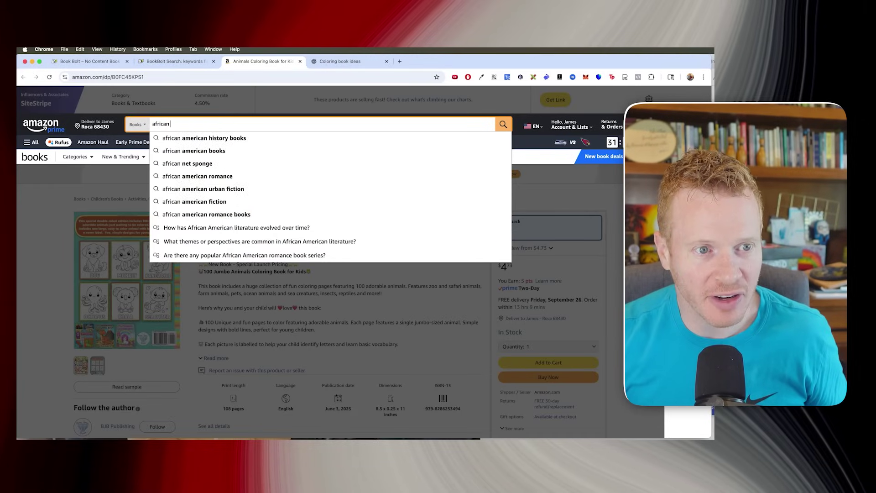
pyautogui.write('animal colori')
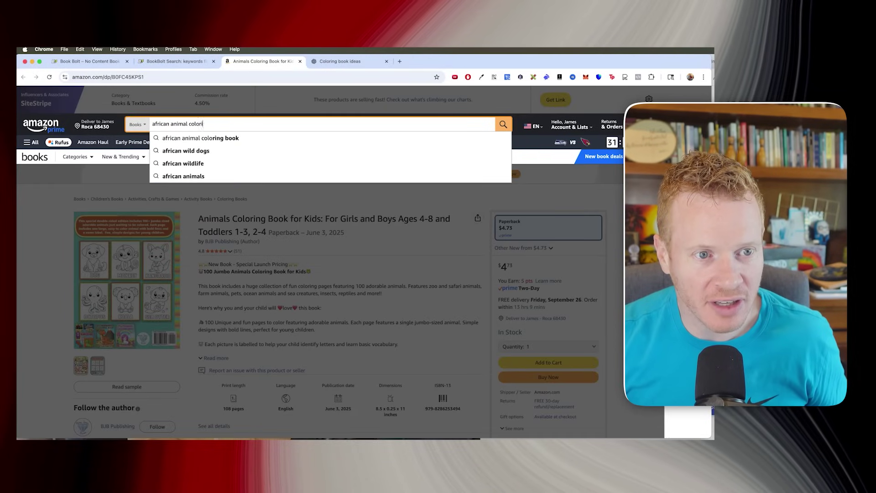
pyautogui.write('ng book')
pyautogui.press('Return')
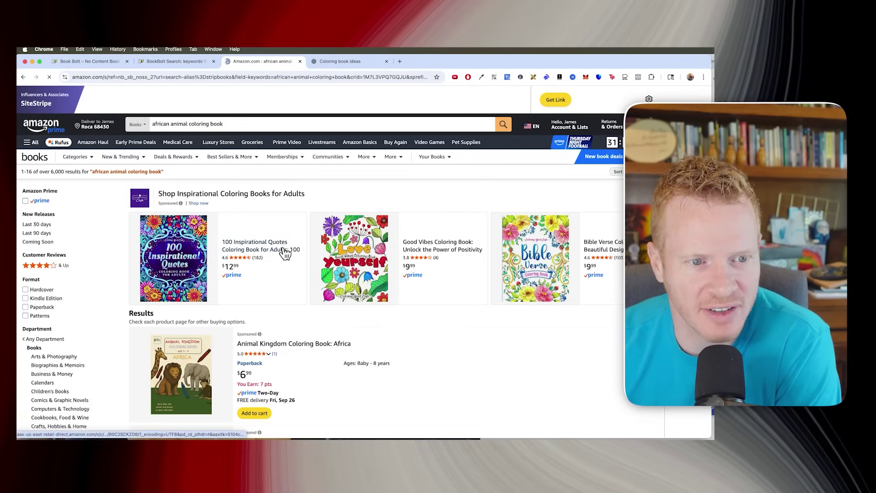
pyautogui.scroll(-10, 282, 253)
pyautogui.click(189, 61)
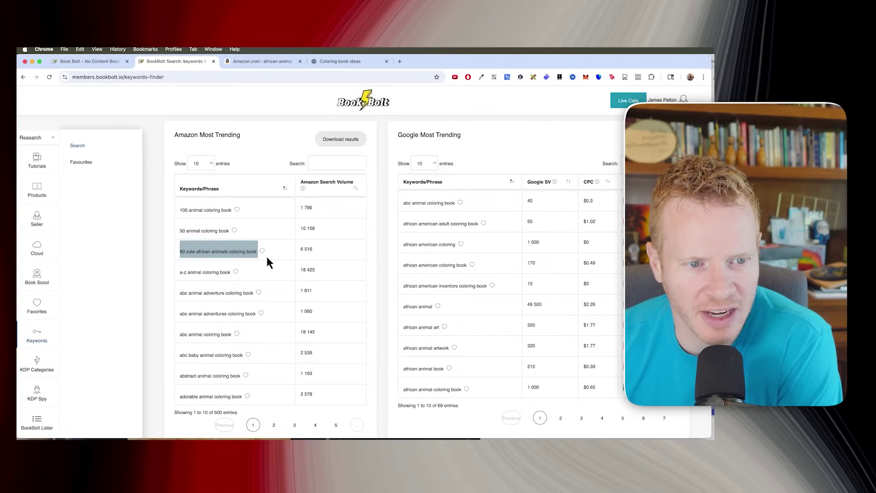
# - Compare the 6,516 search volume and 'african animal coloring book' at 1,000 Google searches, $0.65 CPC
pyautogui.moveTo(306, 249); pyautogui.dragTo(313, 251)
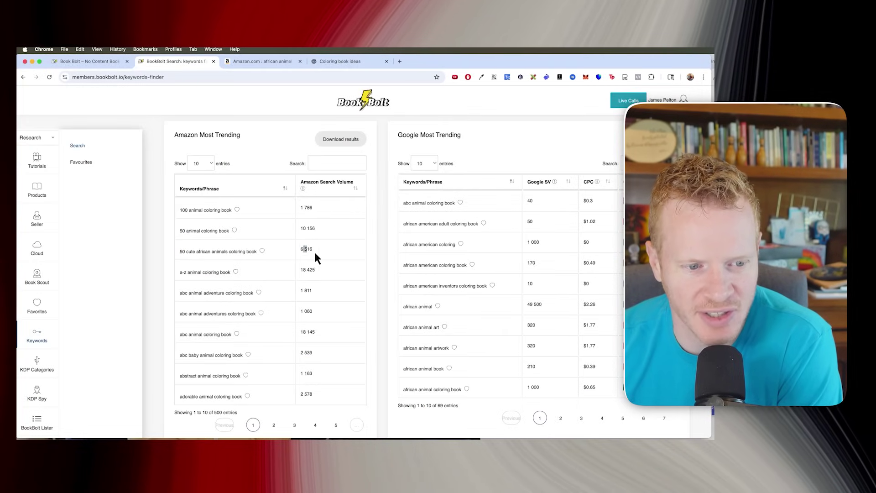
pyautogui.scroll(-2, 290, 246)
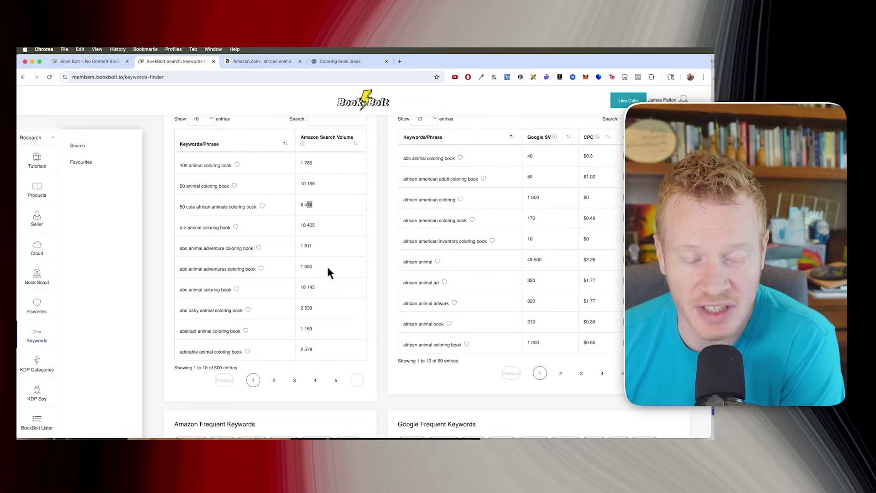
pyautogui.scroll(3, 310, 220)
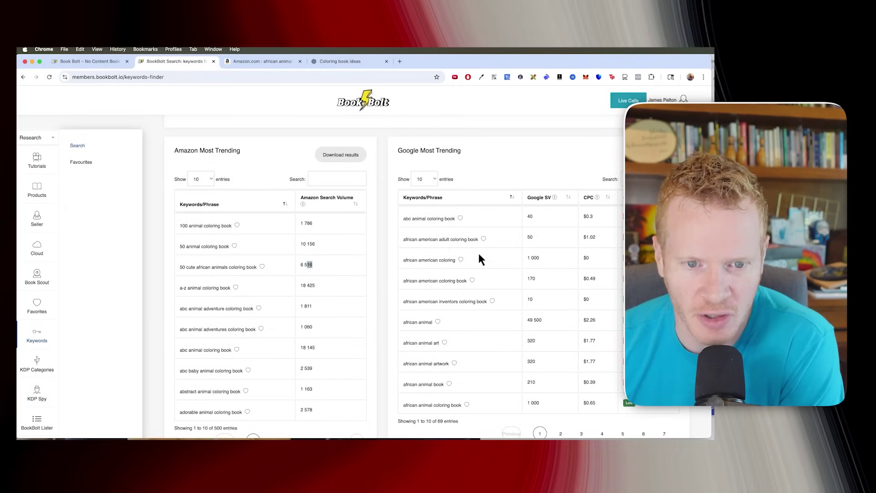
pyautogui.moveTo(409, 280); pyautogui.dragTo(481, 284)
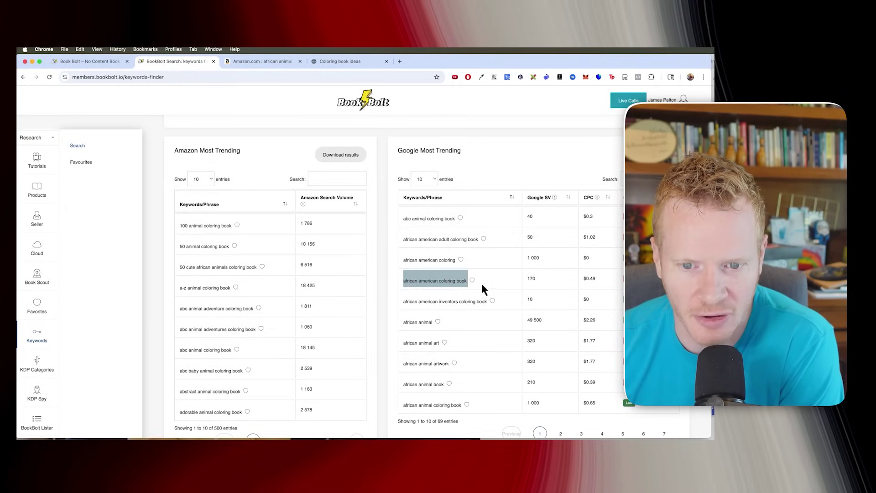
pyautogui.scroll(-1, 416, 401)
pyautogui.click(403, 401)
pyautogui.moveTo(403, 402); pyautogui.dragTo(542, 409)
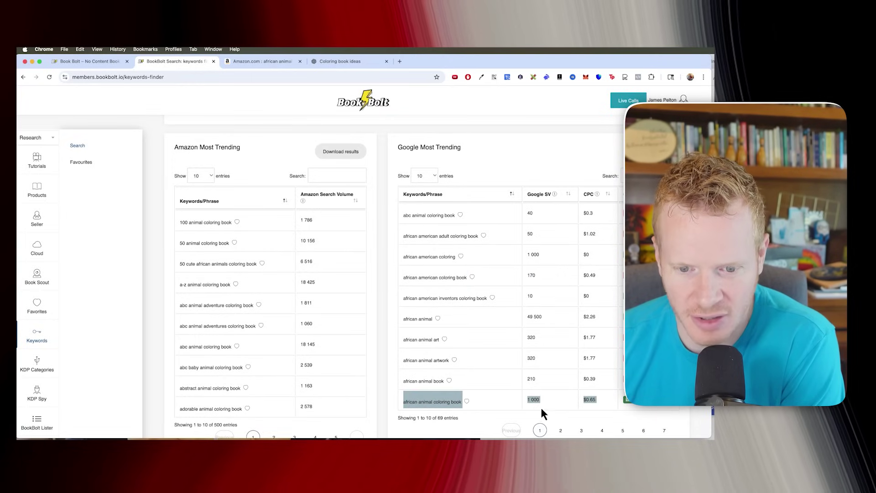
pyautogui.click(527, 402)
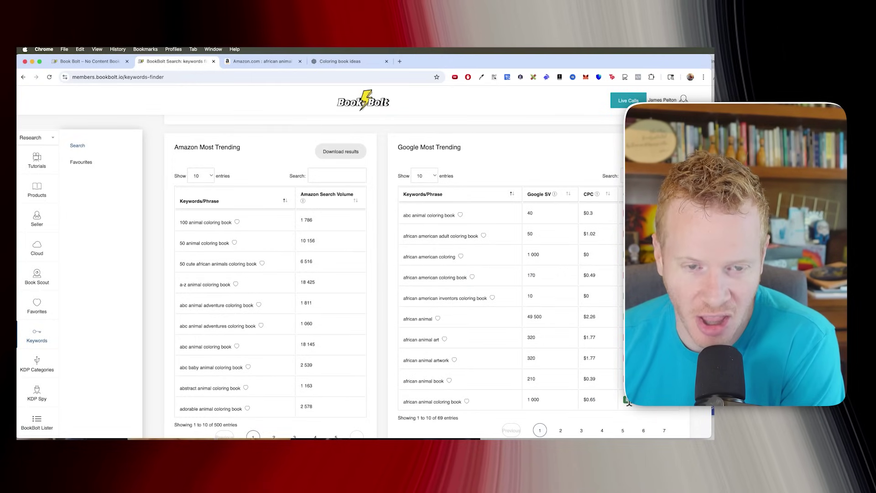
# - Tell ChatGPT the project is an African Animal Coloring Book for 4-8 year olds
pyautogui.click(340, 61)
pyautogui.click(319, 412)
pyautogui.write('Afr')
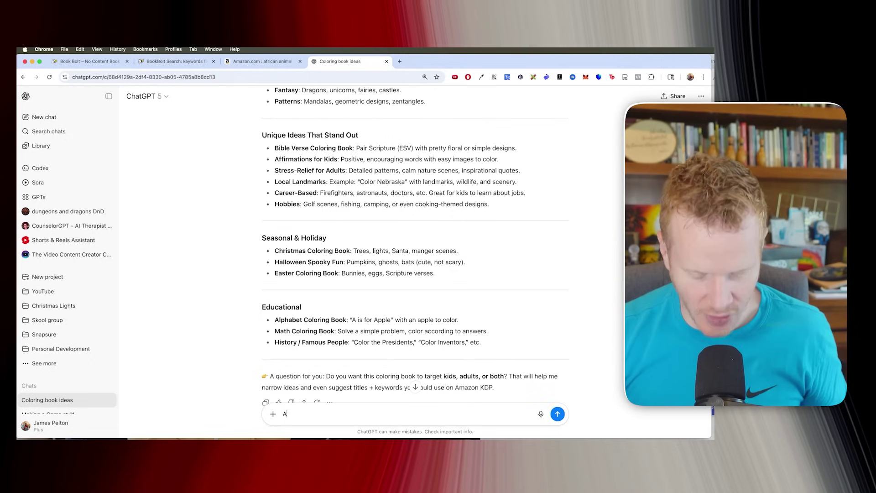
pyautogui.press('BackSpace')
pyautogui.press('BackSpace')
pyautogui.press('BackSpace')
pyautogui.write("We're going")
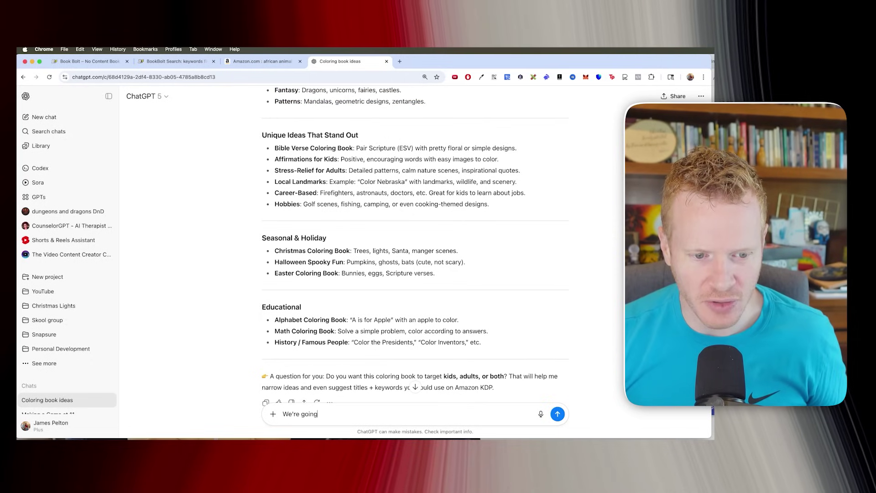
pyautogui.write(' to do African Animal Coloring b')
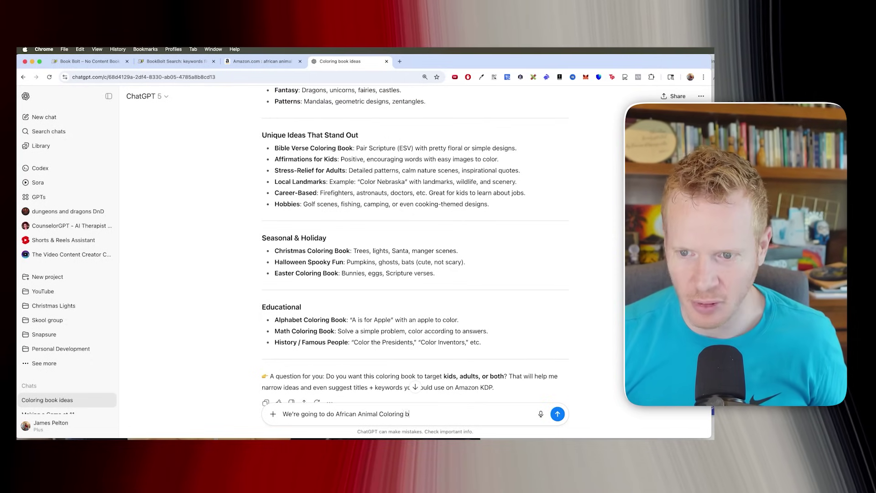
pyautogui.write('ook for 4-8 ye')
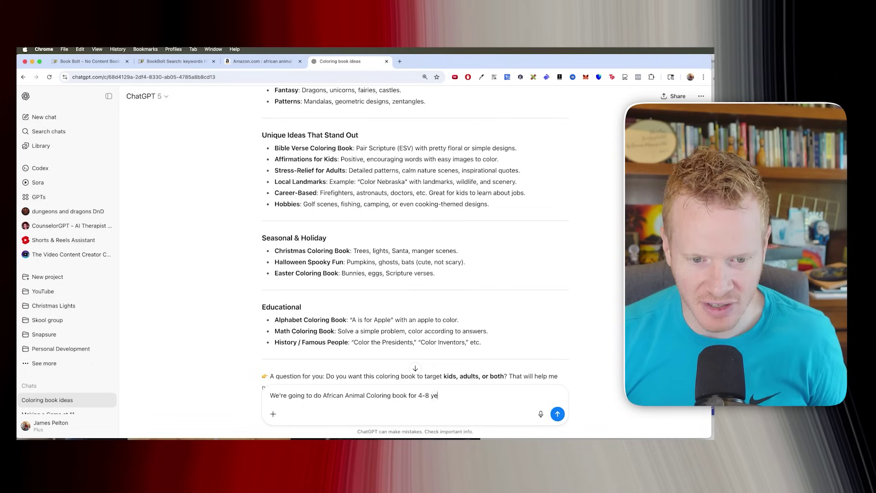
pyautogui.write('ar olds')
pyautogui.hotkey('shift', 'Return')
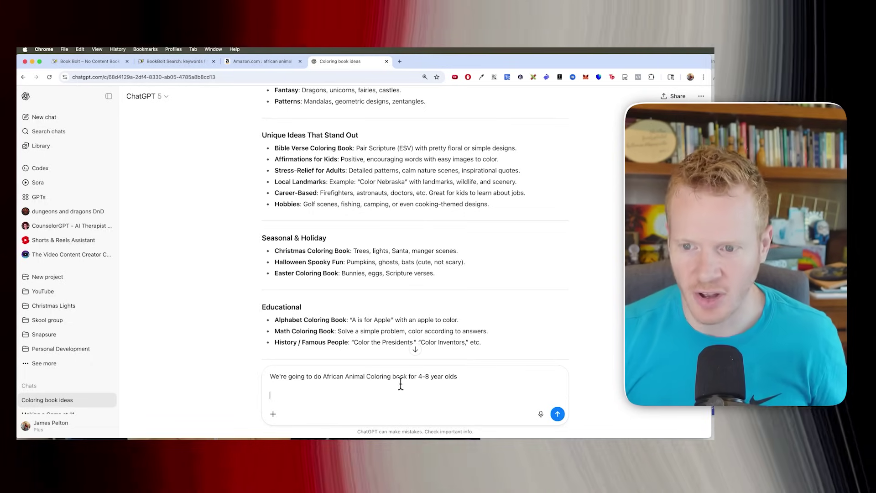
pyautogui.hotkey('shift', 'Return')
# - Request 5 SEO-friendly Amazon titles and subtitles focused on cute animal designs, then review the first
pyautogui.write('Give me 5 tit')
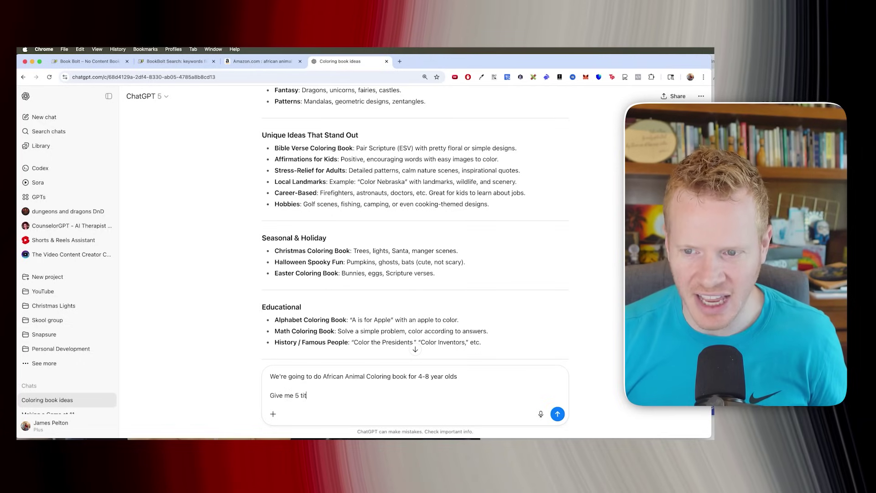
pyautogui.write('les and subtitle options for Amazon coloring books for kids ages 49')
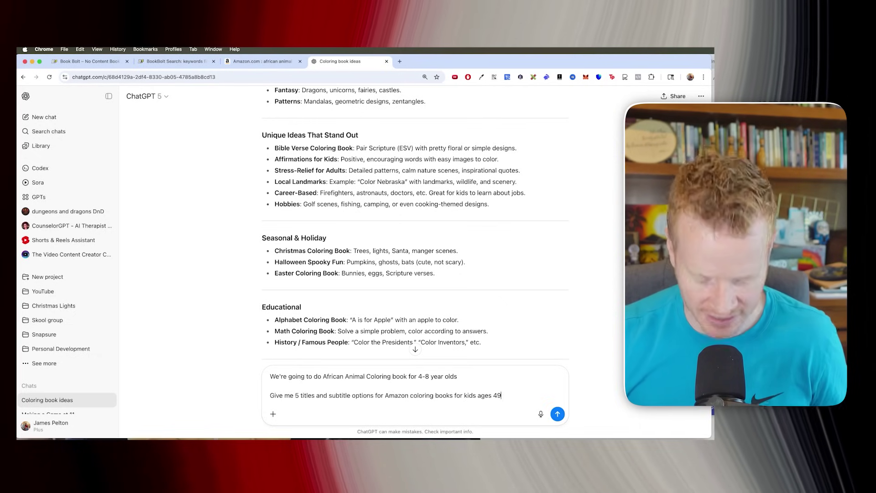
pyautogui.press('BackSpace')
pyautogui.write('-8 focus')
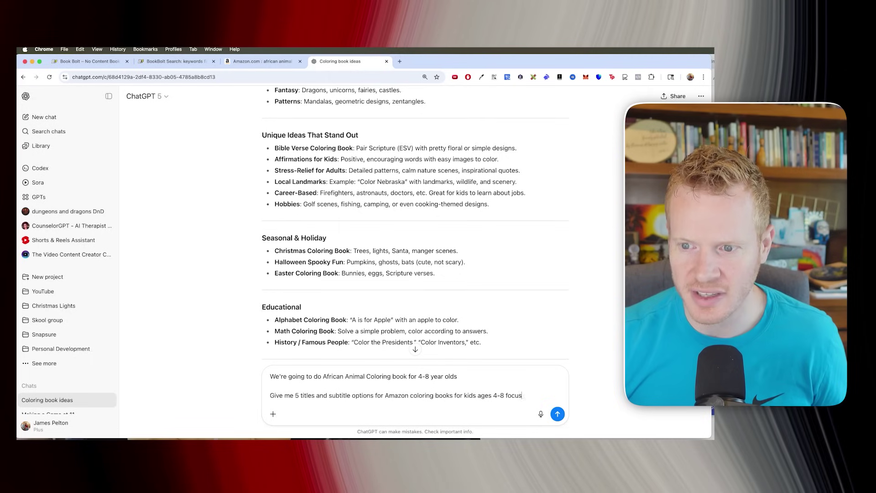
pyautogui.write(' on cute animal design')
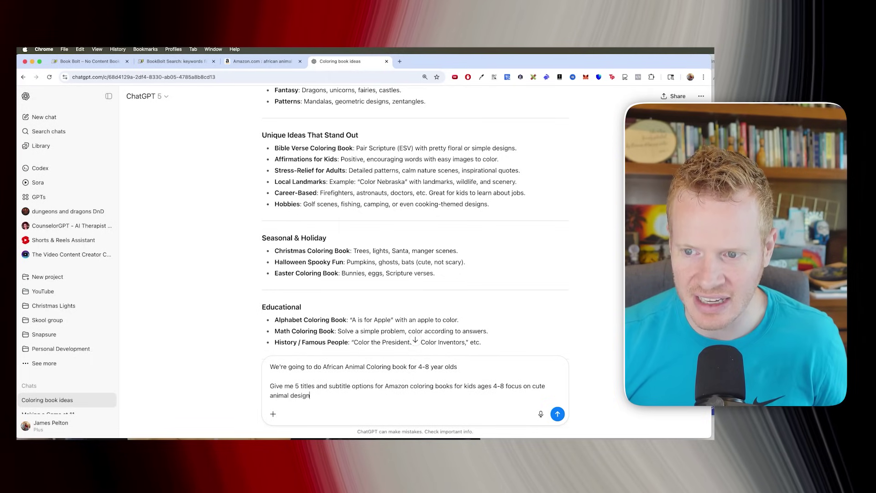
pyautogui.write('s, make them seo-fr')
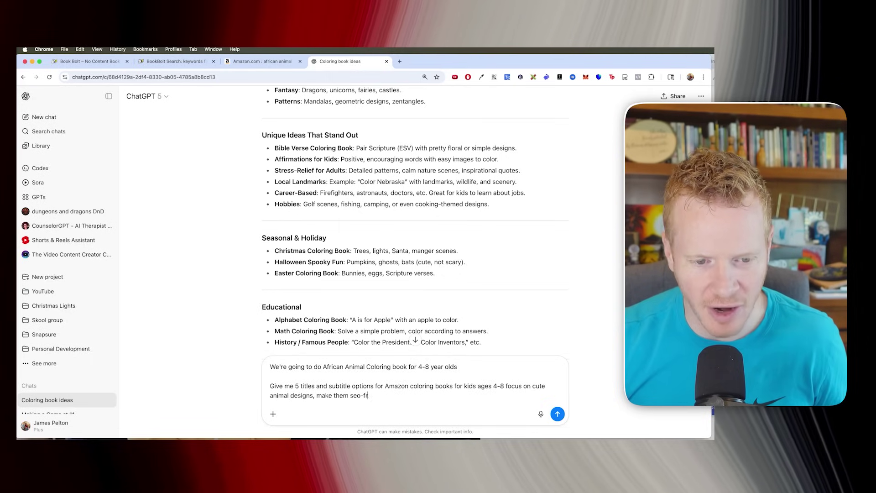
pyautogui.write('iendly for amazon ')
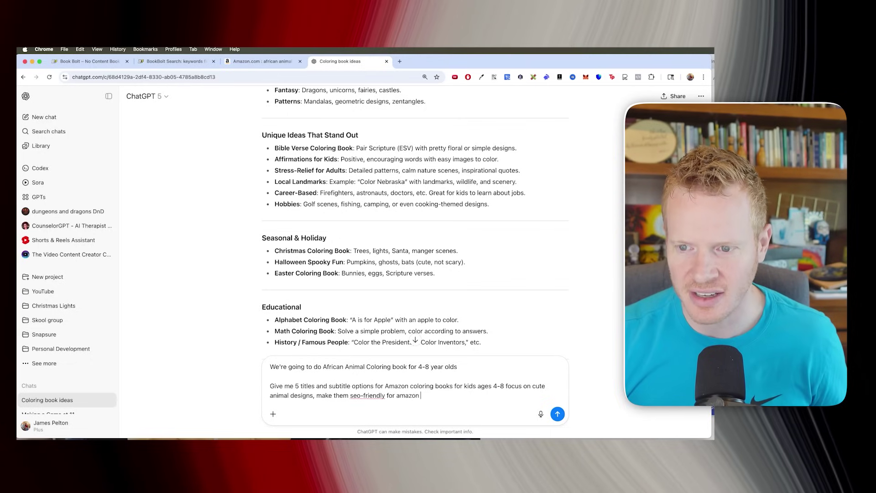
pyautogui.write('and include import')
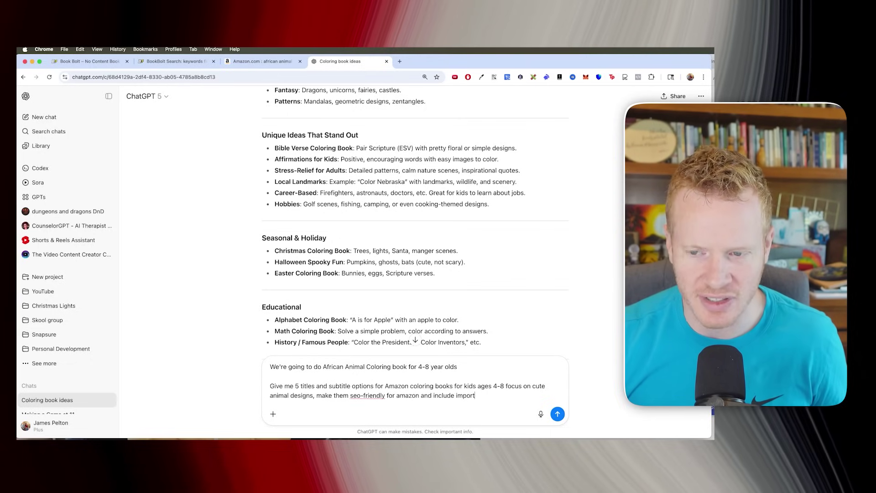
pyautogui.write('ant keywords that parents')
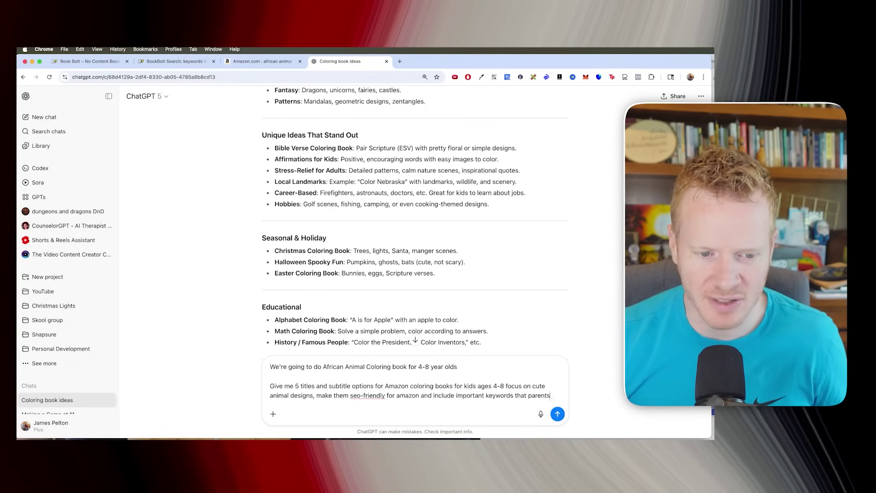
pyautogui.write(' would search')
pyautogui.press('Return')
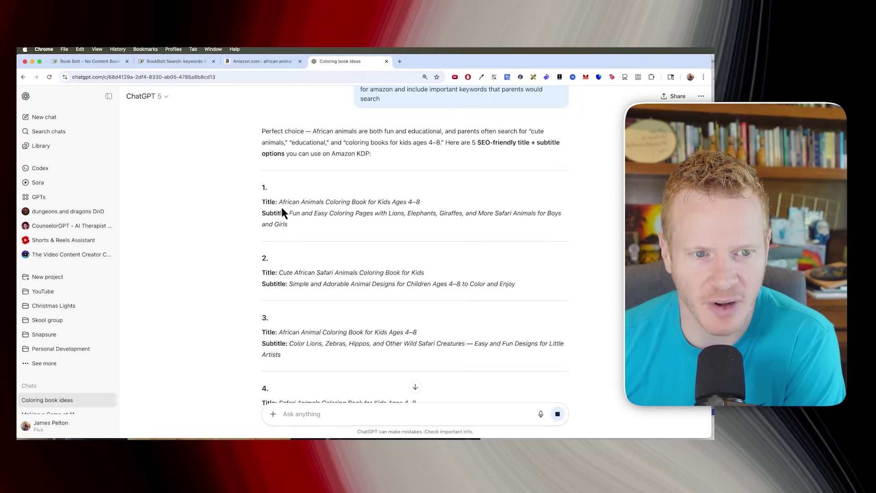
pyautogui.moveTo(279, 202); pyautogui.dragTo(426, 204)
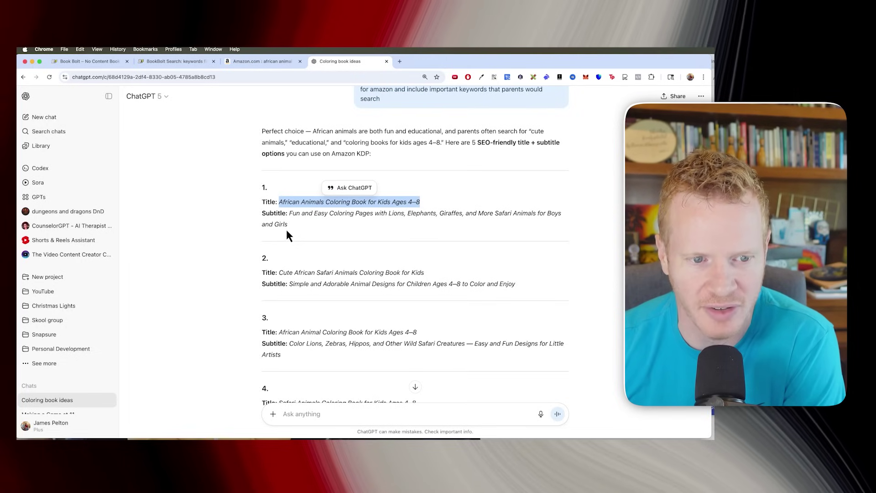
pyautogui.click(301, 214)
# - Start a new Paperback: Cover and Interior project in Book Bolt Studio
pyautogui.click(176, 61)
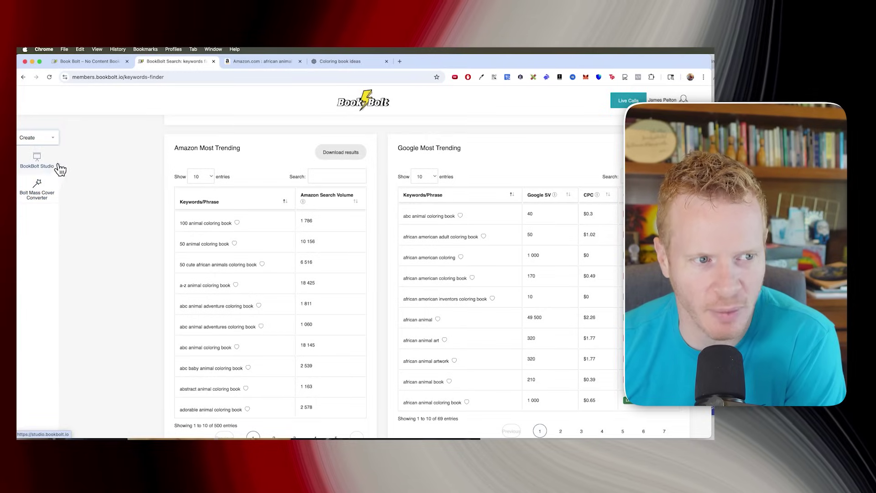
pyautogui.click(56, 168)
pyautogui.click(29, 93)
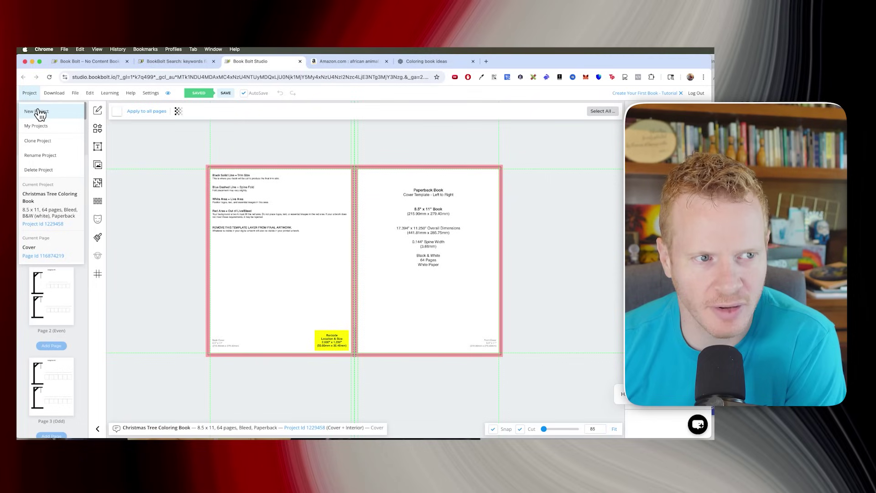
pyautogui.click(37, 112)
pyautogui.click(340, 201)
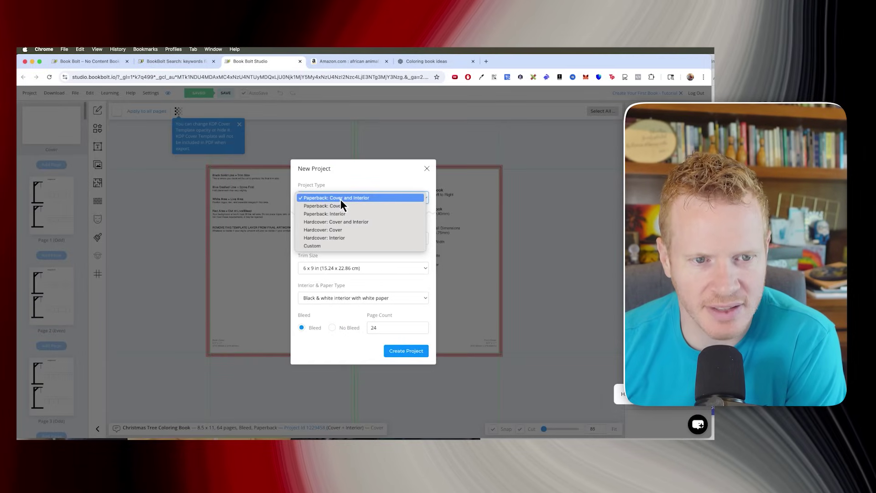
pyautogui.click(333, 201)
# - Name the project 'African Animals Coloring Book for Kids Ages 4–8', choose 8.5 x 11 in trim, and create it
pyautogui.click(328, 237)
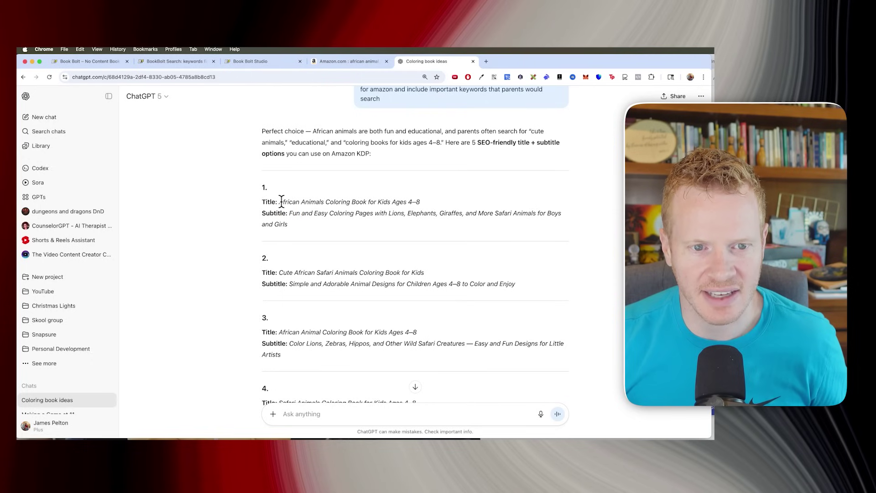
pyautogui.moveTo(281, 202); pyautogui.dragTo(421, 200)
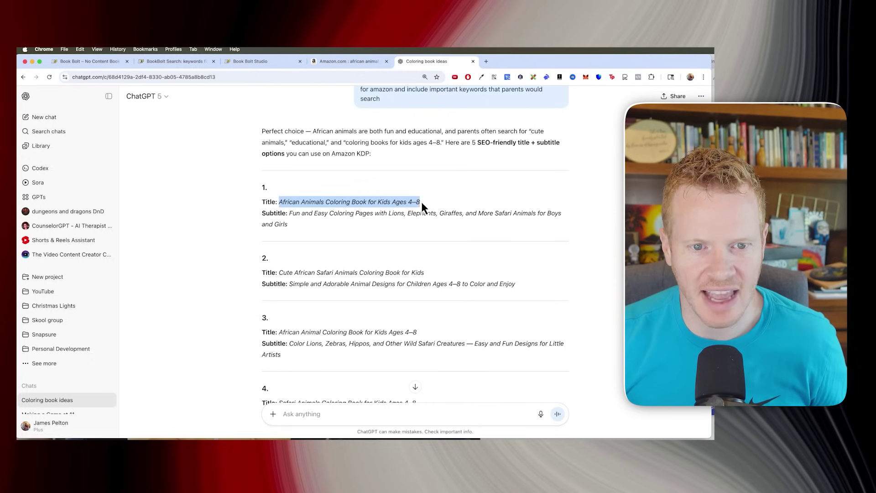
pyautogui.scroll(-5, 401, 182)
pyautogui.write('v')
pyautogui.scroll(6, 372, 183)
pyautogui.scroll(-10, 374, 185)
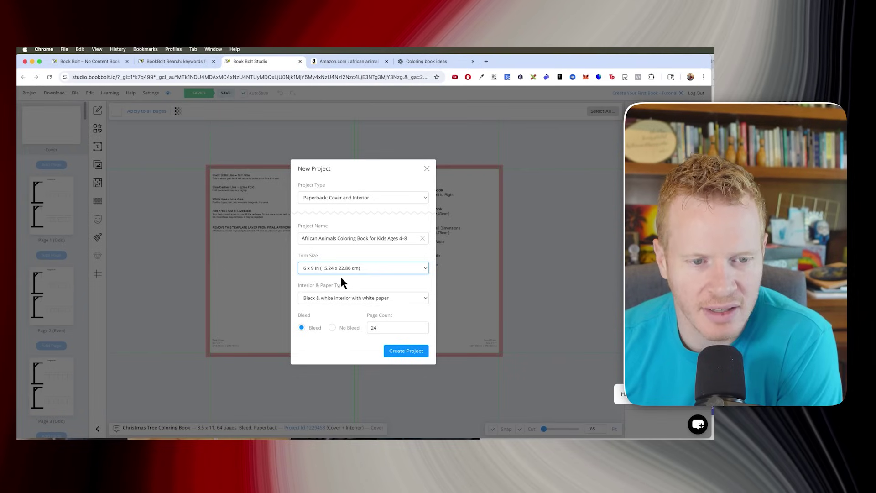
pyautogui.click(324, 270)
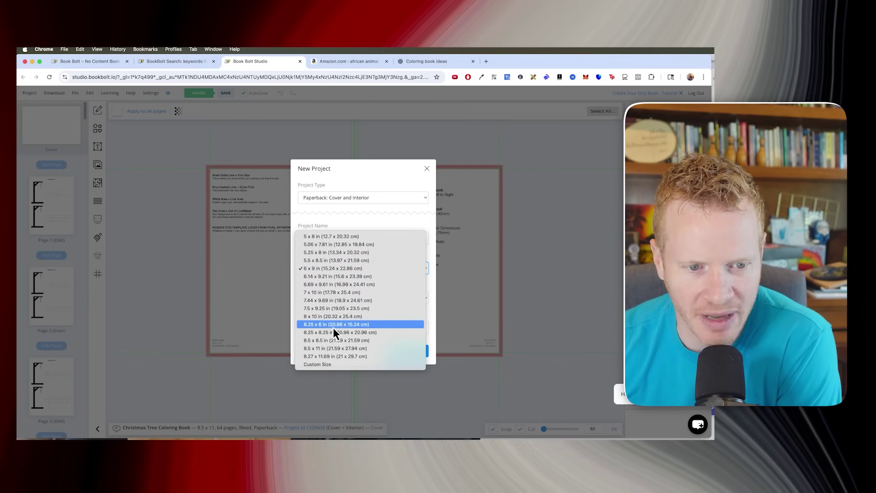
pyautogui.click(333, 350)
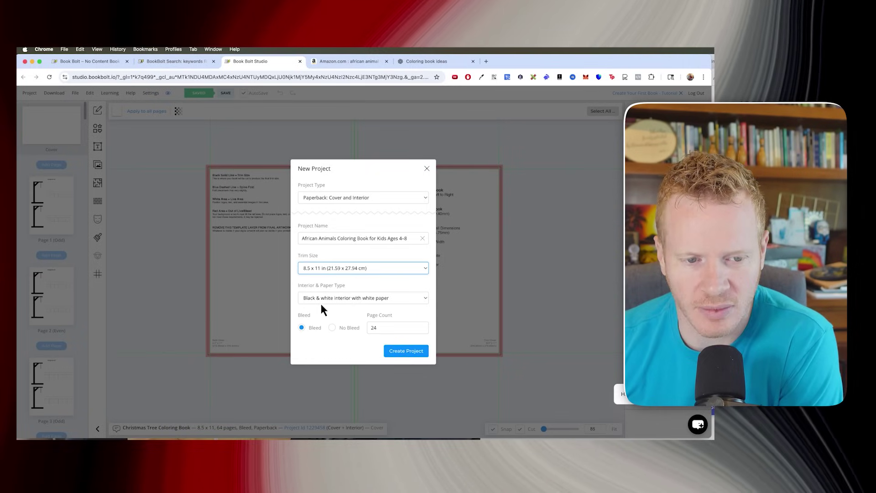
pyautogui.click(411, 352)
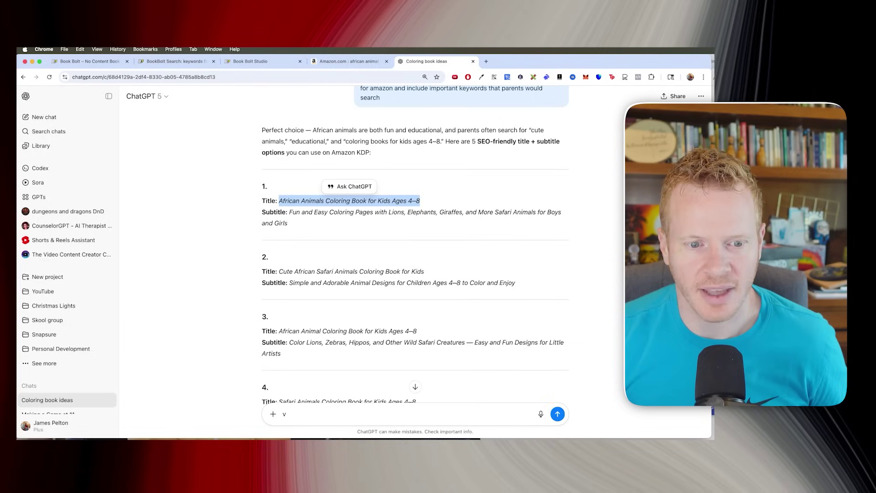
# - Ask ChatGPT for 25 kid-friendly coloring book animals with cute, simple designs and read the list
pyautogui.click(343, 413)
pyautogui.press('BackSpace')
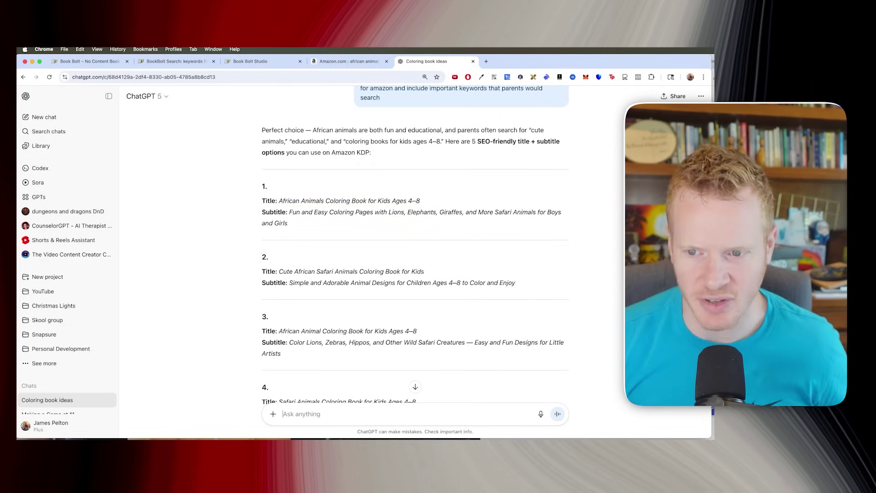
pyautogui.write('List ')
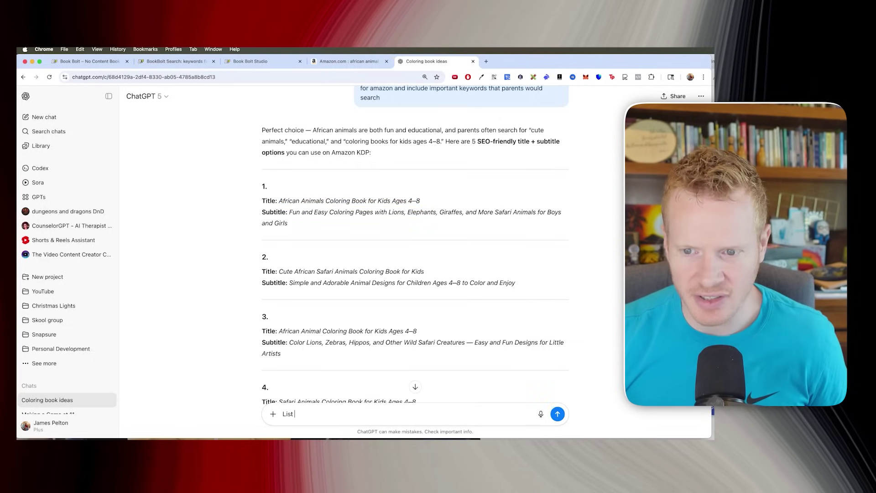
pyautogui.write('25 kid-friendly animals that would be great for a c')
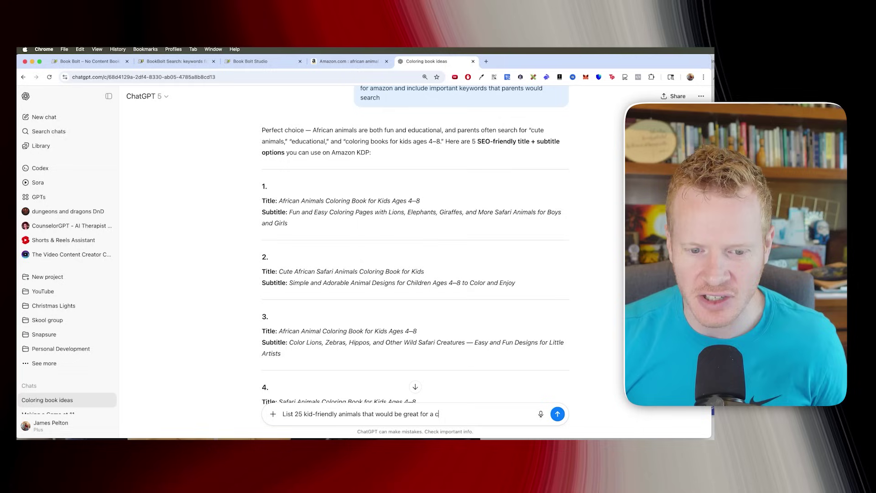
pyautogui.write("hildren's colorin")
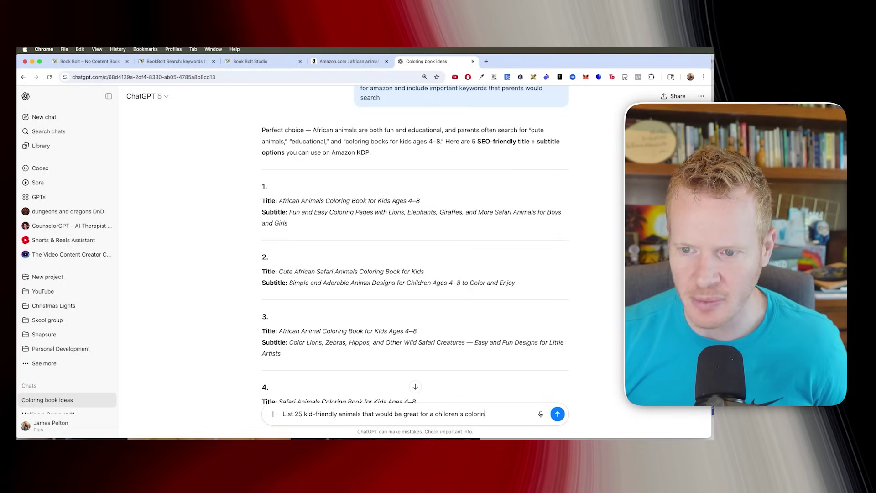
pyautogui.write('g book. Focus on cute')
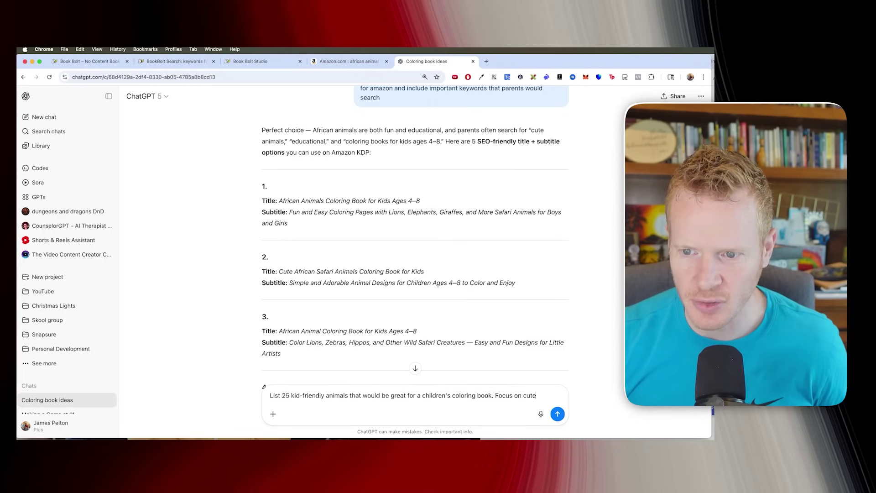
pyautogui.write(', simple designs.')
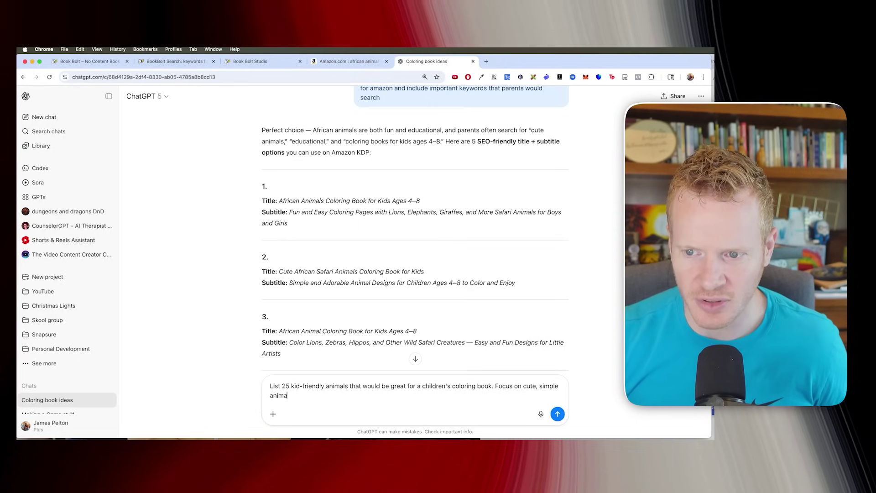
pyautogui.press('Return')
pyautogui.scroll(5, 307, 242)
pyautogui.scroll(-5, 308, 245)
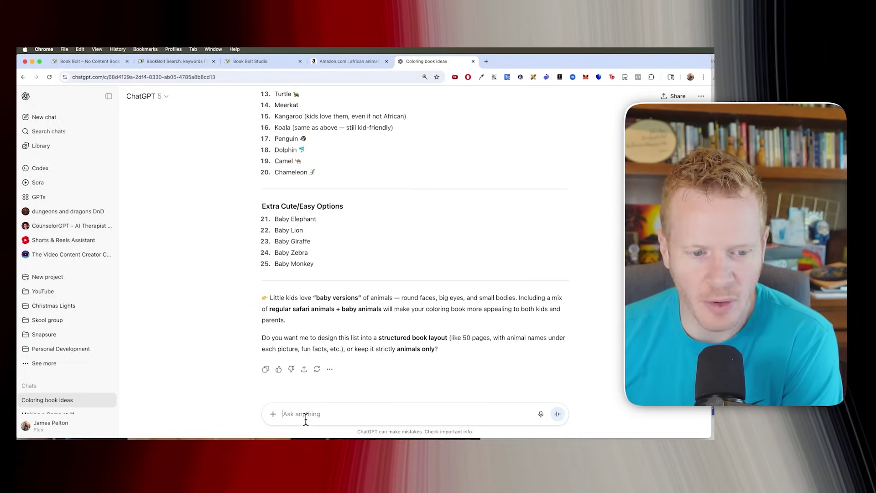
# - Use Create image to request a thick-outline, no-shading cartoon lion line art for kids 4-8
pyautogui.click(273, 413)
pyautogui.click(306, 347)
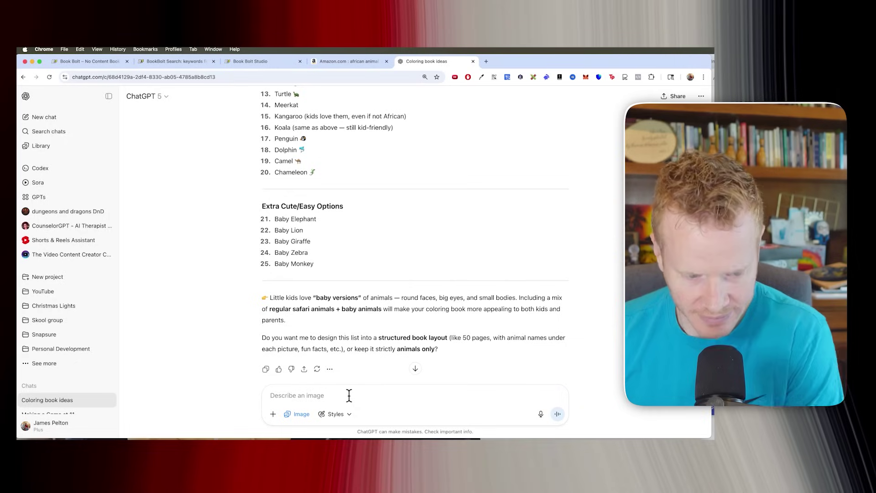
pyautogui.write('Create a black')
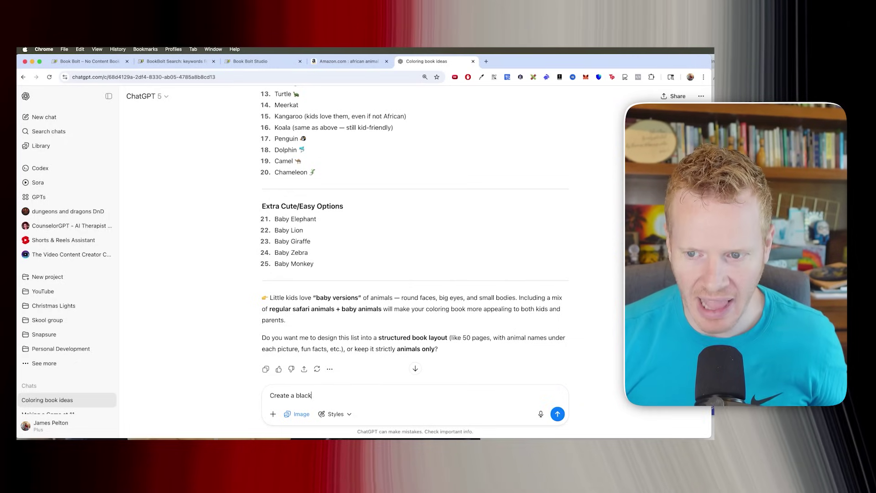
pyautogui.write('-and-white line art')
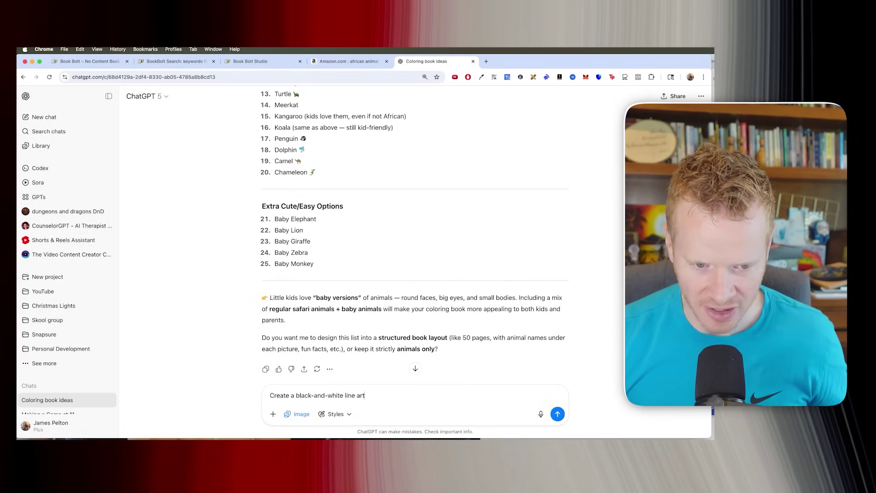
pyautogui.write(' outline of a cute c')
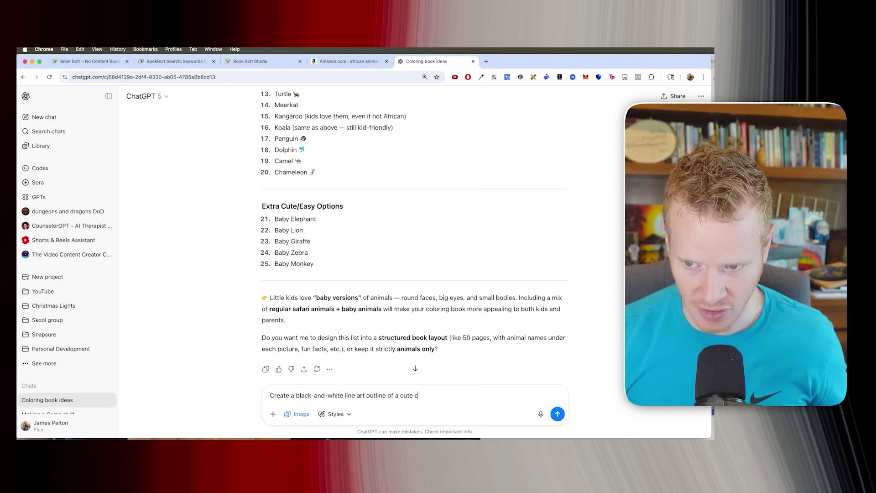
pyautogui.write('artoon')
pyautogui.scroll(10, 357, 325)
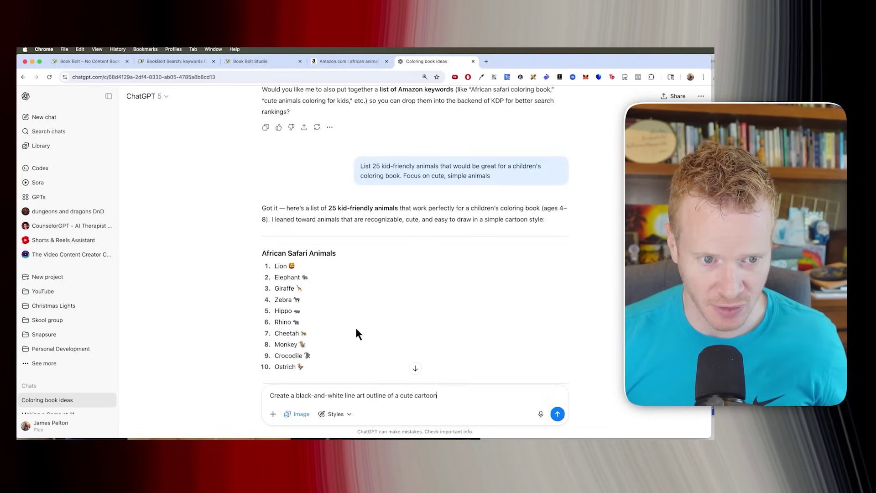
pyautogui.scroll(-15, 357, 326)
pyautogui.write('lion su')
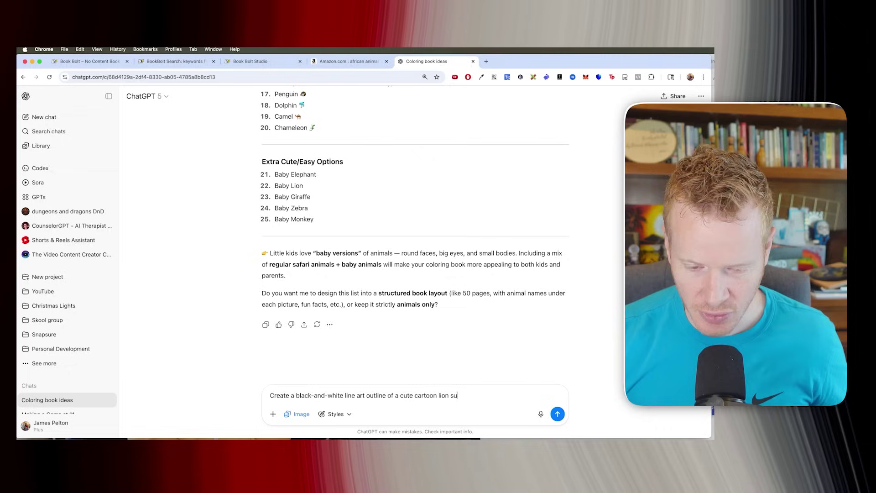
pyautogui.write('itable for kids ages ')
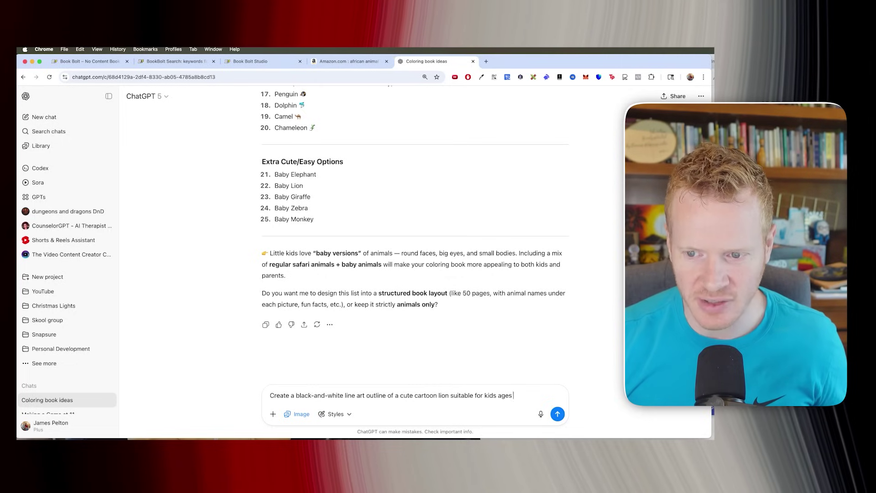
pyautogui.write('4-8 to color.')
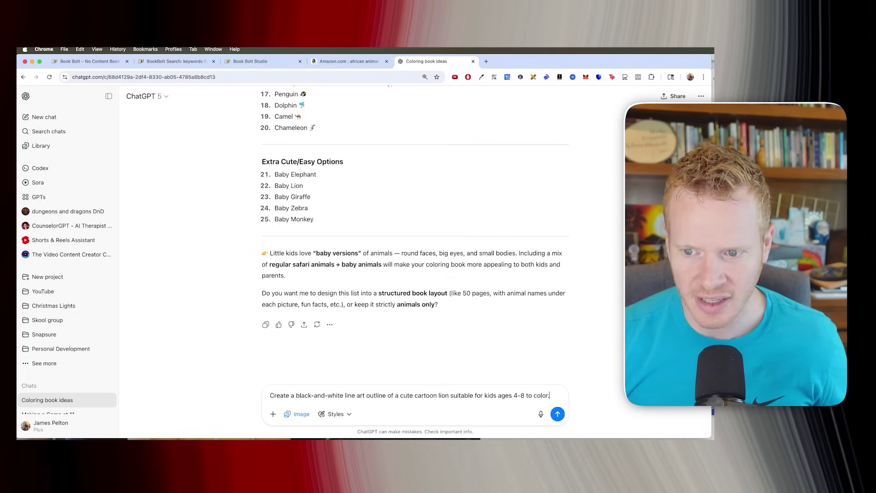
pyautogui.write(' Use thick outlines, no shading, simple')
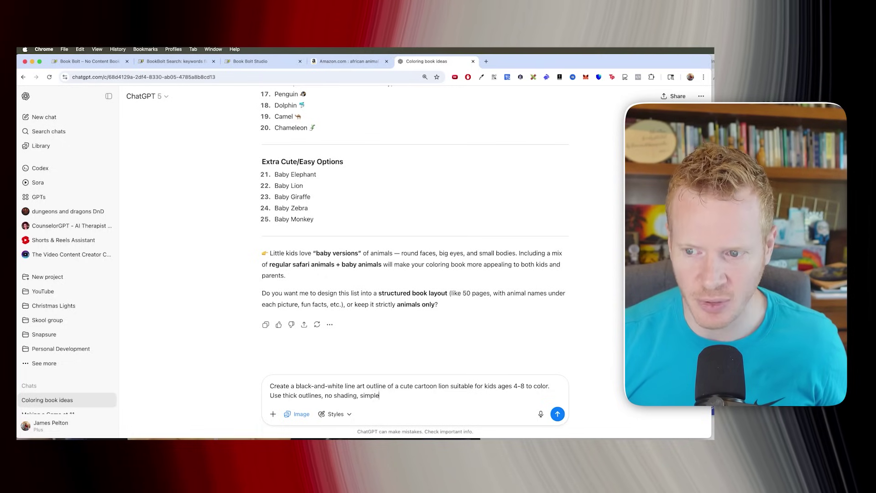
pyautogui.write(' shapes')
pyautogui.press('Return')
# - Paste the lion line-art prompt into a new ChatGPT chat with image creation enabled
pyautogui.click(486, 62)
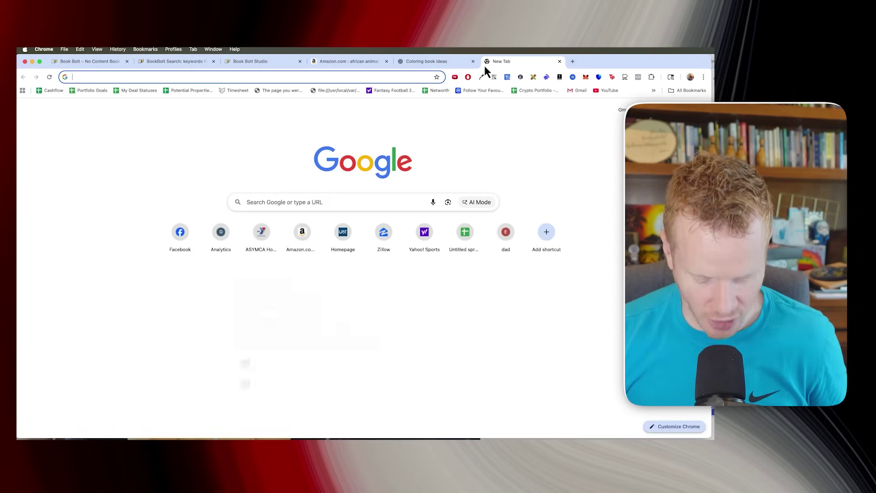
pyautogui.write('chatgpt.com/c/68d4129a-2df4-8330-ab05-4785a8b8cd13')
pyautogui.press('Return')
pyautogui.click(470, 63)
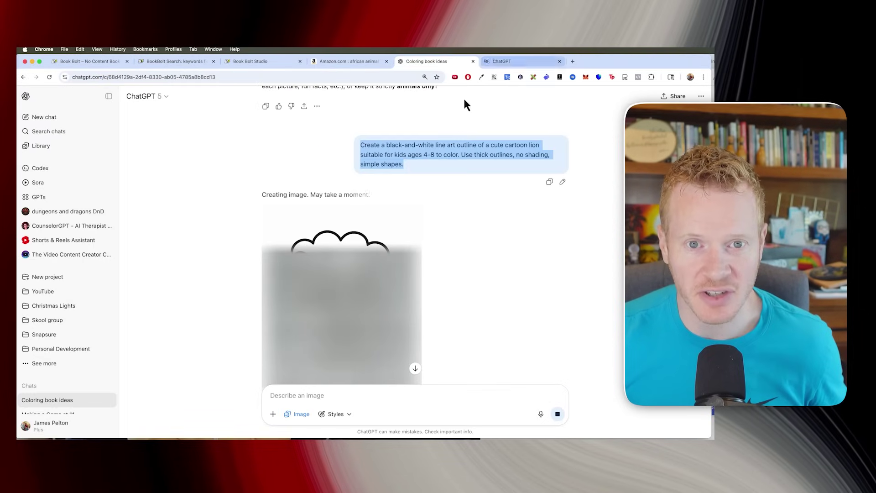
pyautogui.hotkey('ctrl', 'Tab')
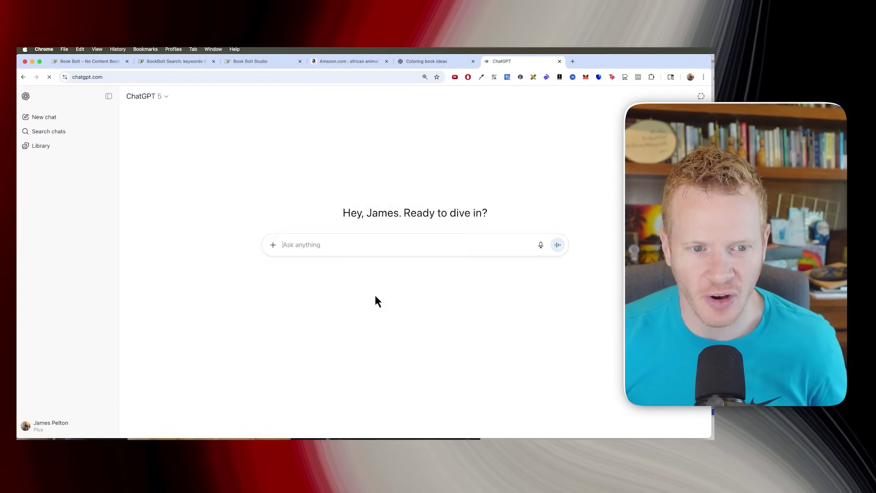
pyautogui.write('Create a black-and-white line art outline of a cute cartoon lion suitable for kids ages 4-8 to color. Use thick outlines, no shading, simple shapes.')
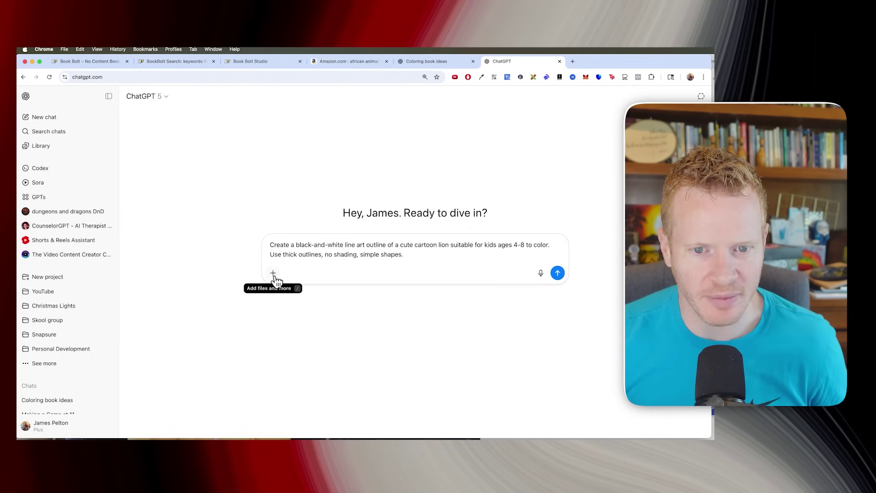
pyautogui.click(273, 272)
pyautogui.click(292, 324)
# - Adapt the prompt for a giraffe coloring page and send it
pyautogui.click(423, 64)
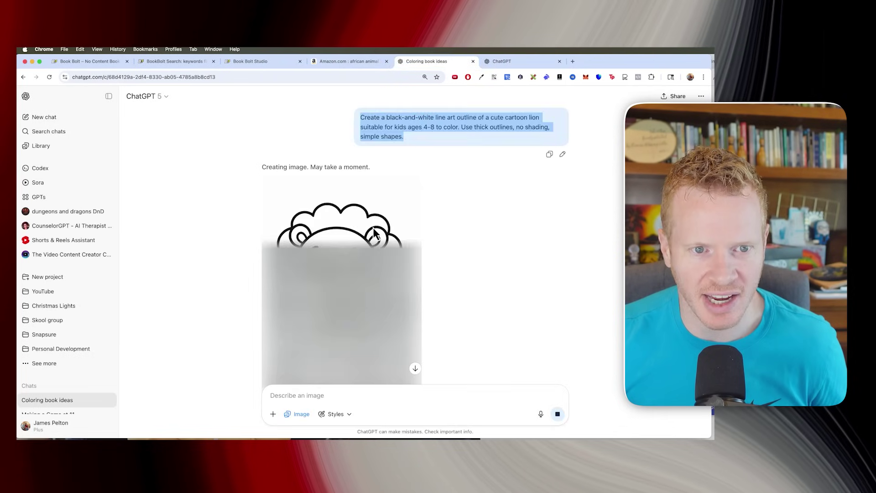
pyautogui.scroll(10, 371, 228)
pyautogui.scroll(5, 372, 228)
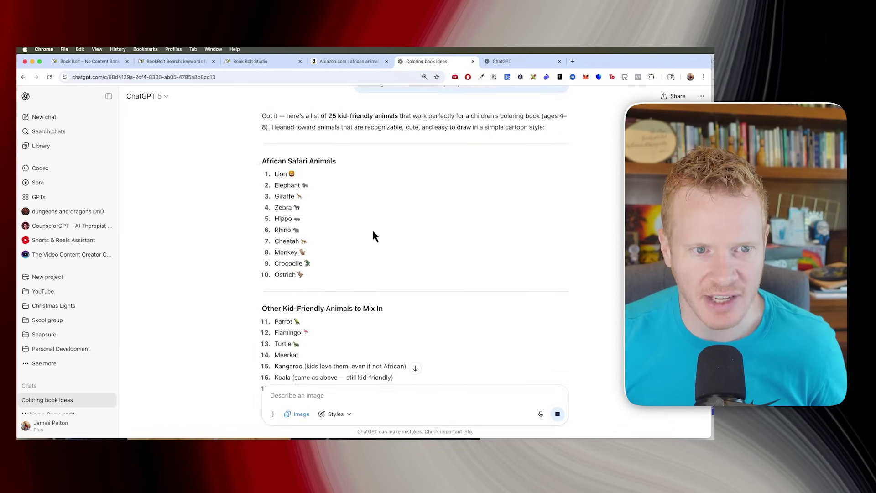
pyautogui.click(510, 62)
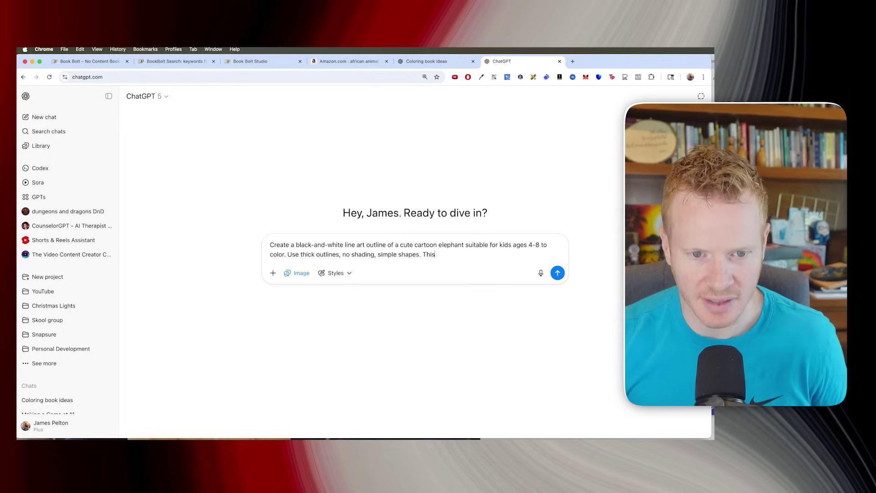
pyautogui.write('is for a ')
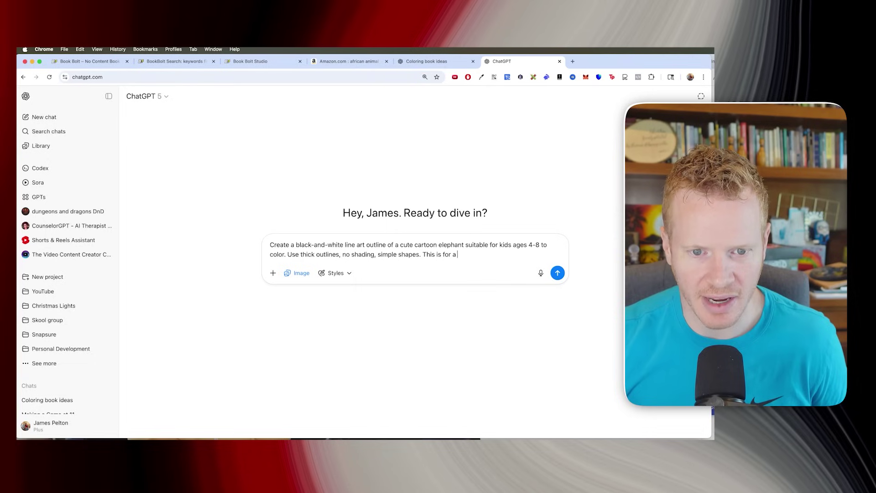
pyautogui.write('coloring book I am ')
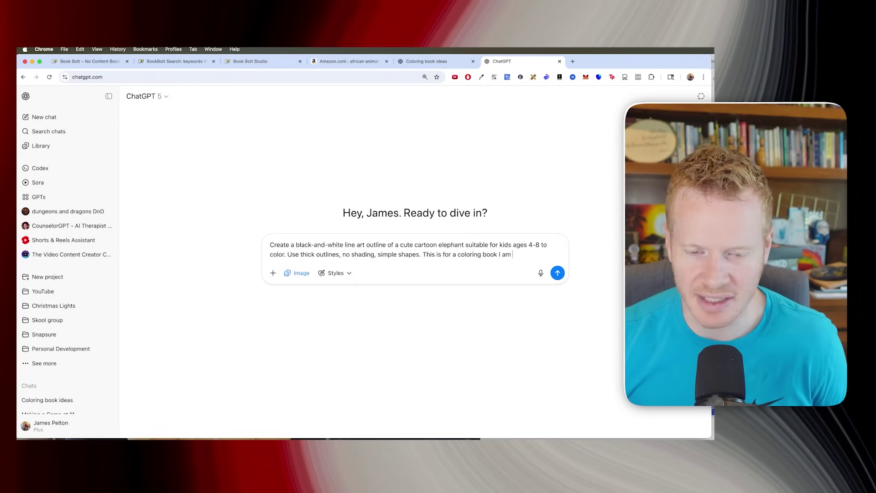
pyautogui.write('making')
pyautogui.press('super+a')
pyautogui.press('super+c')
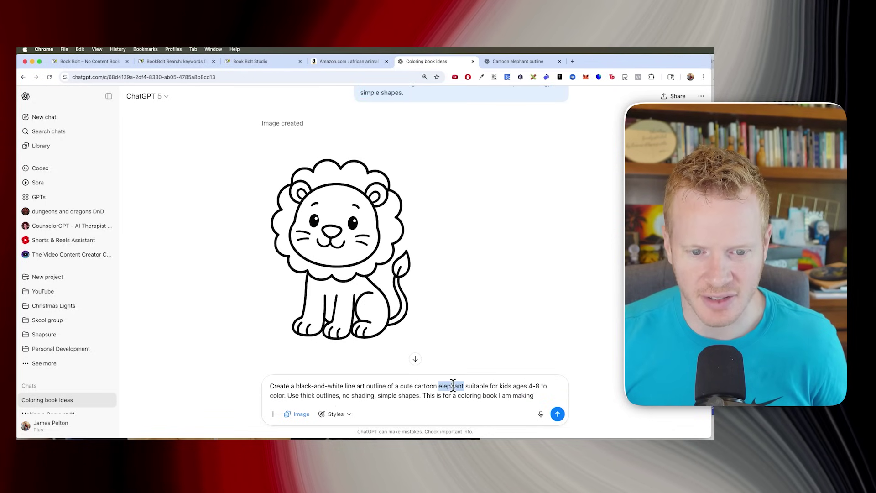
pyautogui.scroll(10, 434, 253)
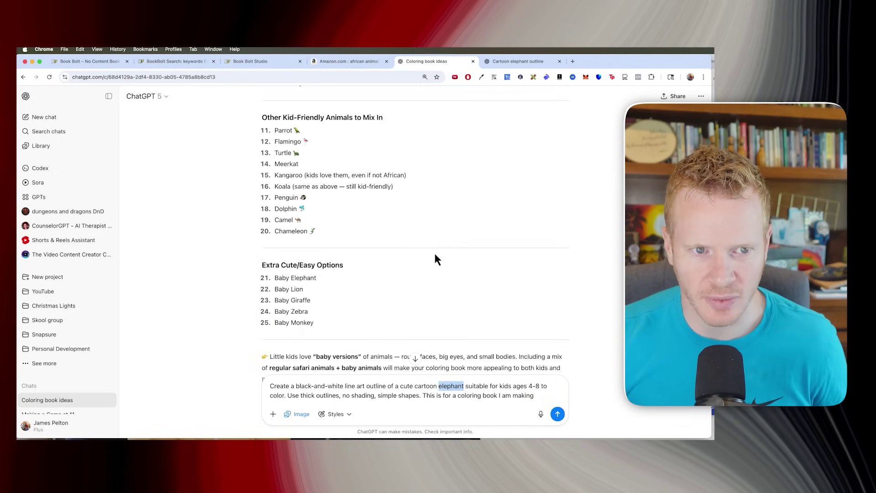
pyautogui.scroll(5, 434, 256)
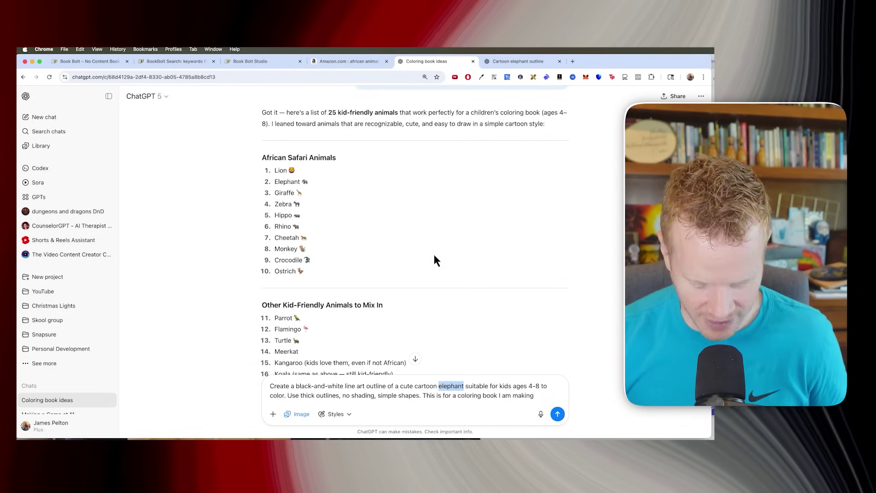
pyautogui.write('giraffe')
pyautogui.press('Return')
# - In another new chat, paste the coloring-page prompt and change the animal to zebra
pyautogui.press('super+t')
pyautogui.write('chatgpt.com')
pyautogui.press('Return')
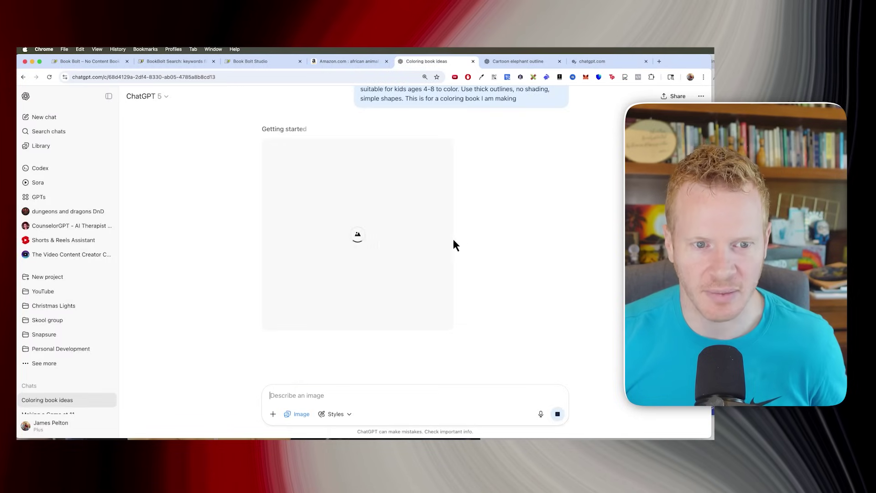
pyautogui.scroll(10, 381, 246)
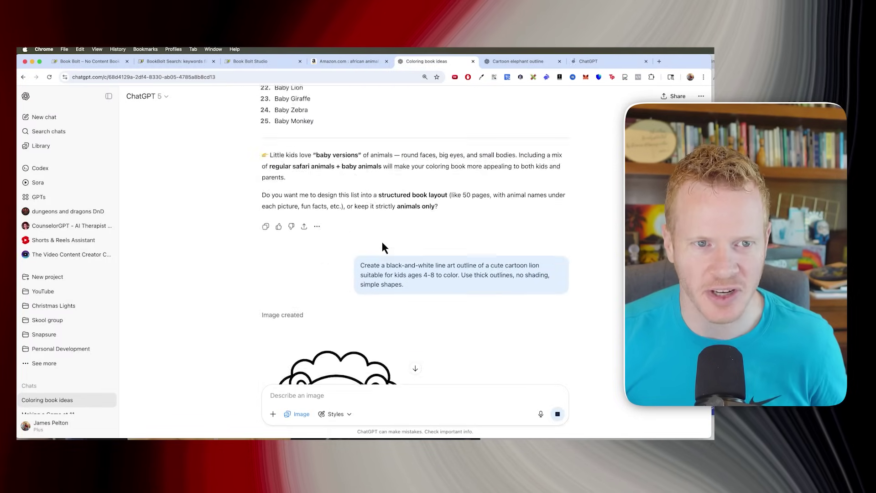
pyautogui.scroll(6, 383, 243)
pyautogui.click(575, 64)
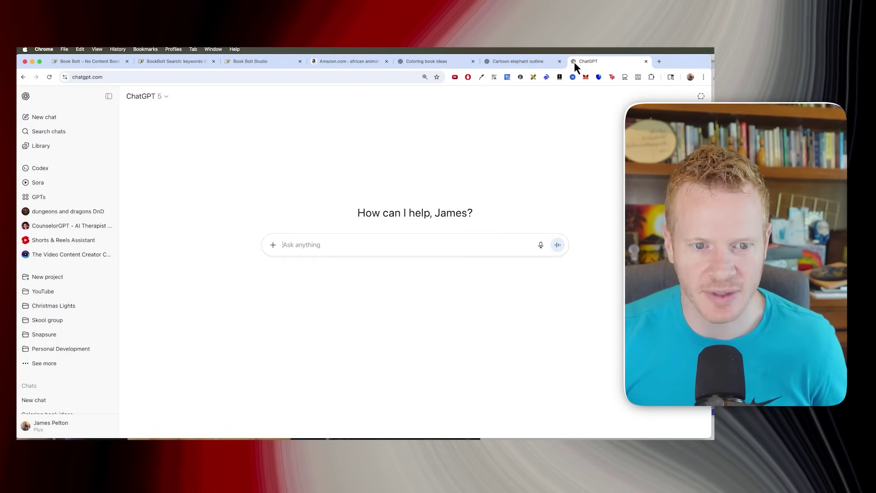
pyautogui.press('super+v')
pyautogui.doubleClick(454, 247)
pyautogui.write('zebra')
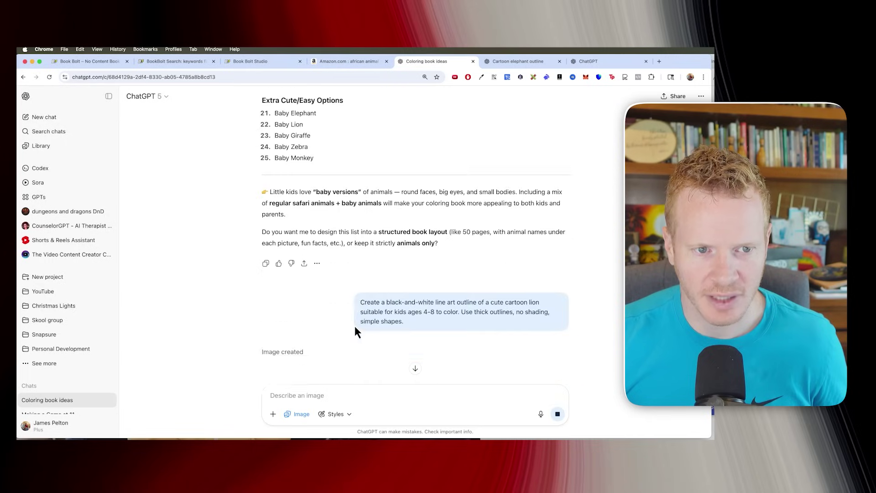
# - Copy the 25-animal list into a Notes checklist and tick off Lion
pyautogui.scroll(20, 355, 325)
pyautogui.moveTo(258, 237); pyautogui.dragTo(322, 181)
pyautogui.scroll(5, 322, 181)
pyautogui.press('super+c')
pyautogui.click(503, 172)
pyautogui.press('super+v')
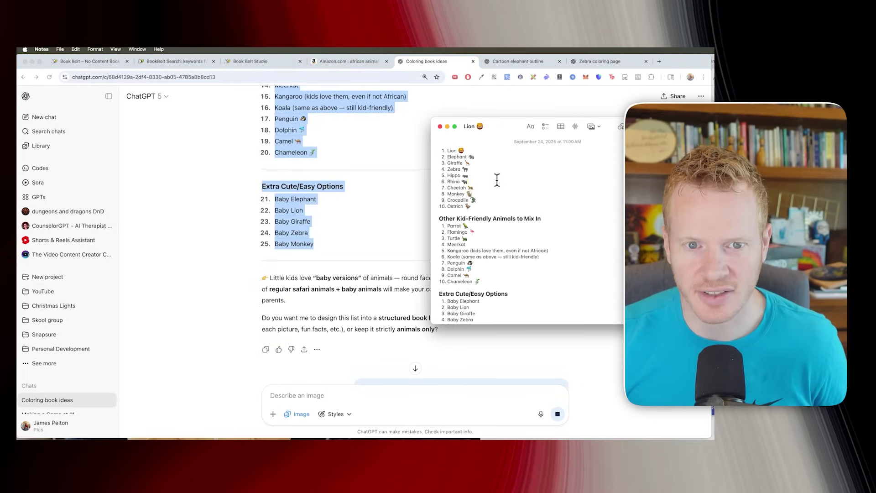
pyautogui.click(442, 150)
# - Move between the checklist, the Coloring book ideas chat and the Zebra coloring page chat
pyautogui.scroll(-10, 423, 255)
pyautogui.click(423, 255)
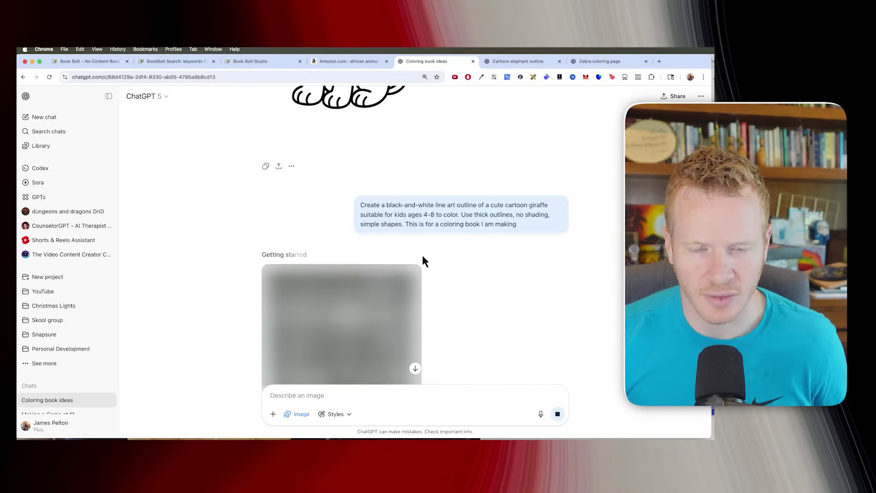
pyautogui.click(445, 177)
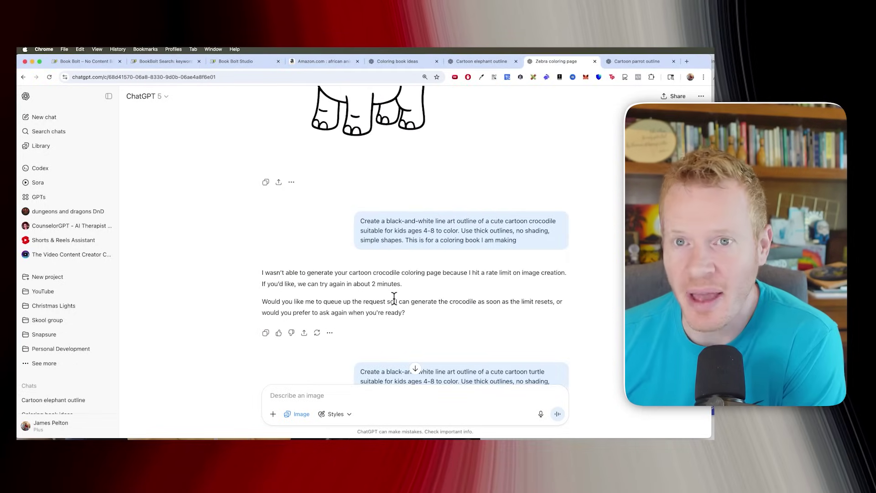
pyautogui.click(398, 62)
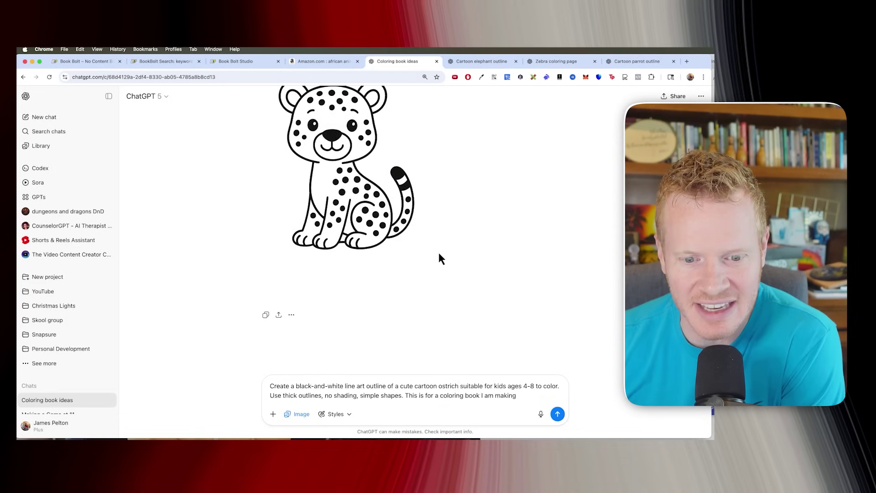
pyautogui.click(555, 61)
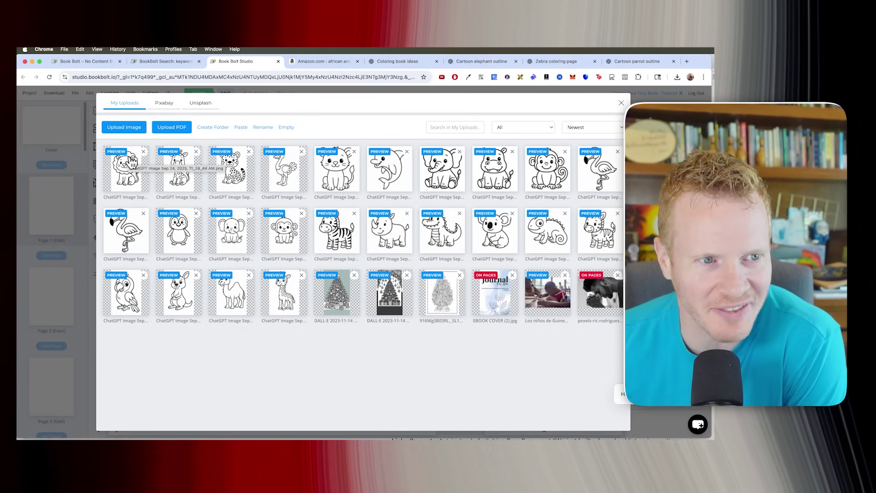
# - Place the uploaded lion, giraffe and cheetah images on Pages 1, 2 and 3
pyautogui.click(130, 179)
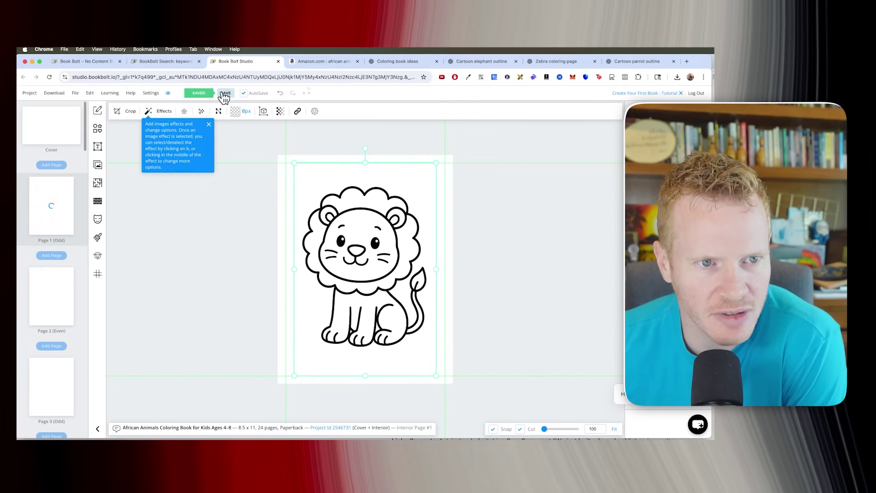
pyautogui.click(51, 300)
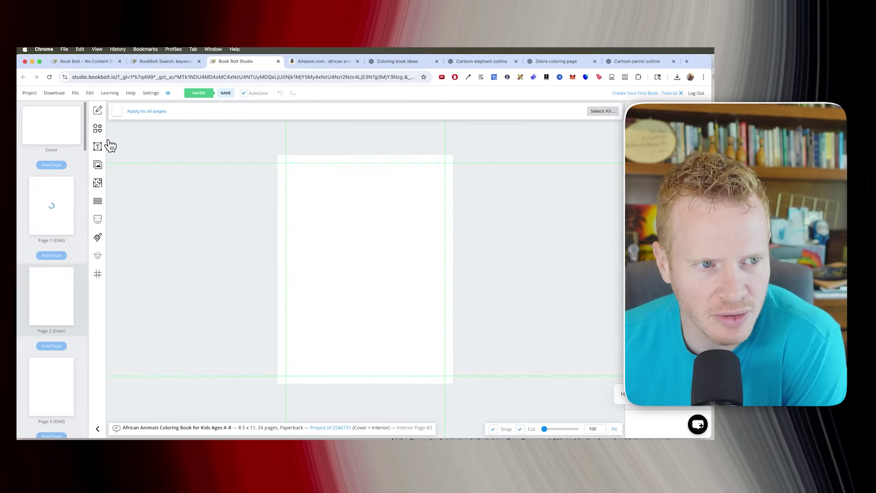
pyautogui.click(98, 164)
pyautogui.click(182, 186)
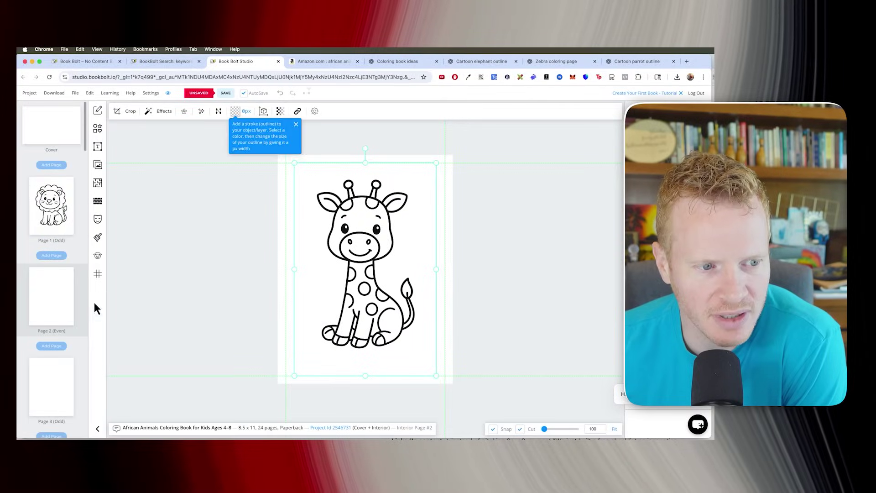
pyautogui.click(53, 382)
pyautogui.click(97, 164)
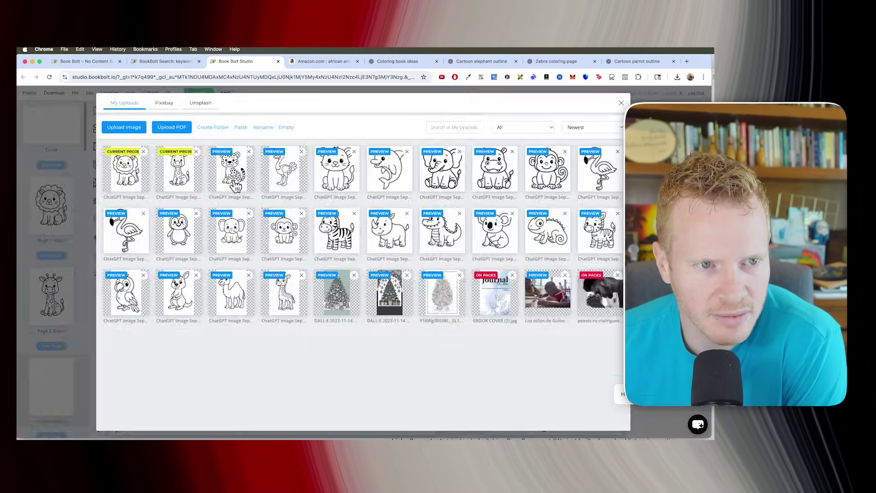
pyautogui.click(233, 182)
pyautogui.click(225, 96)
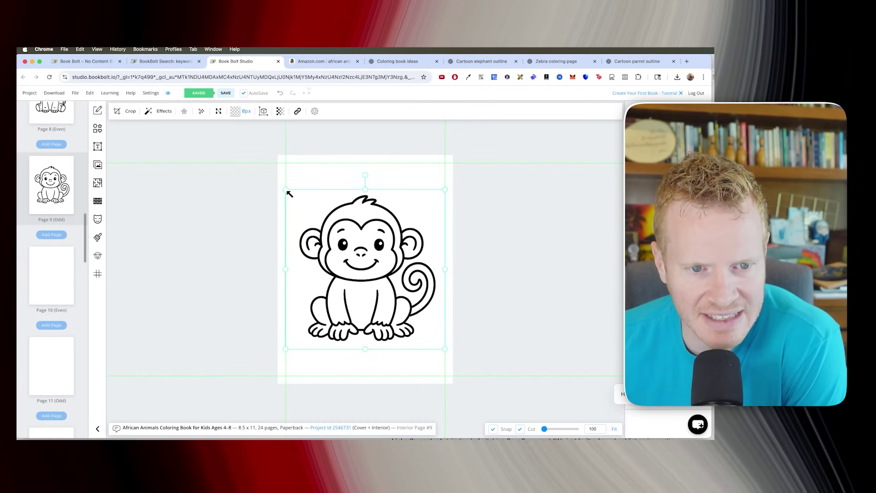
# - Enlarge the monkey image, then place the penguin image on Page 10
pyautogui.moveTo(288, 192)
pyautogui.mouseDown()
pyautogui.moveTo(281, 186)
pyautogui.moveTo(292, 189)
pyautogui.mouseUp()
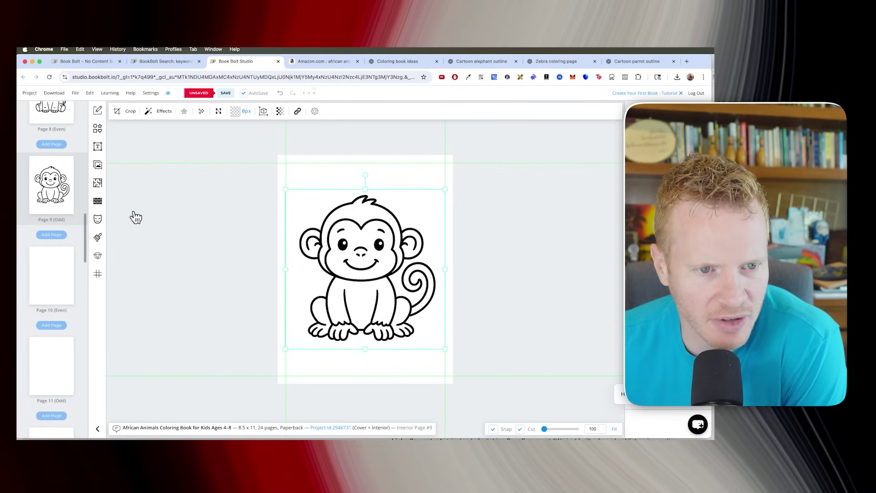
pyautogui.click(51, 299)
pyautogui.press('Return')
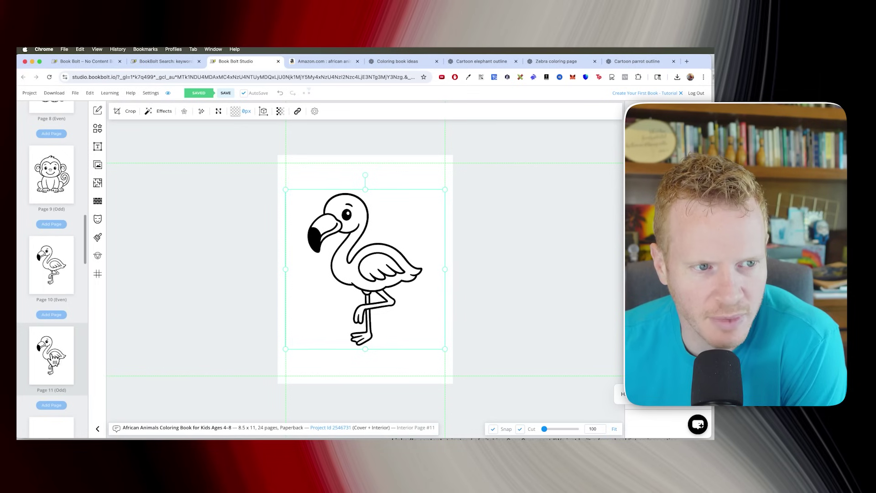
pyautogui.click(98, 165)
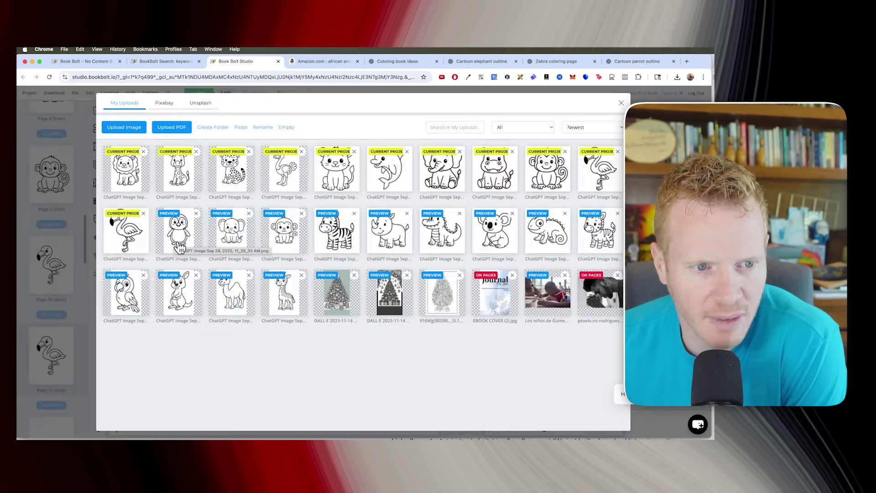
pyautogui.click(180, 249)
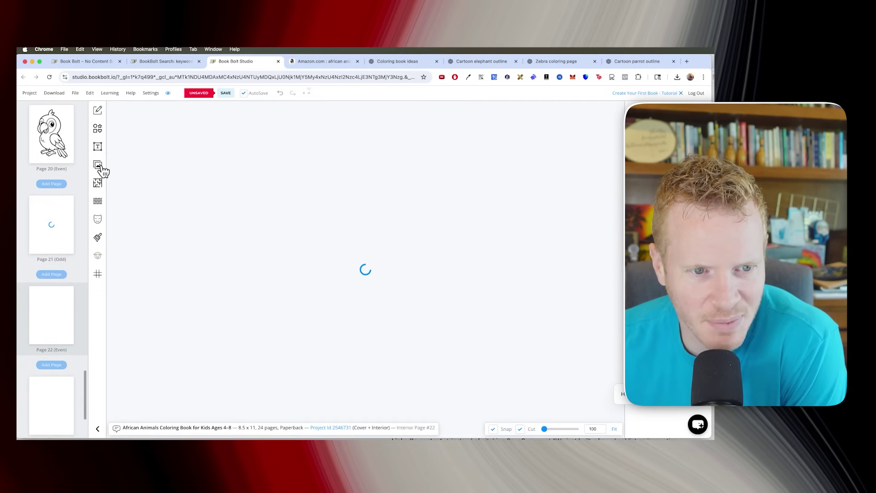
# - Load kdp.amazon.com in a new browser tab
pyautogui.click(97, 165)
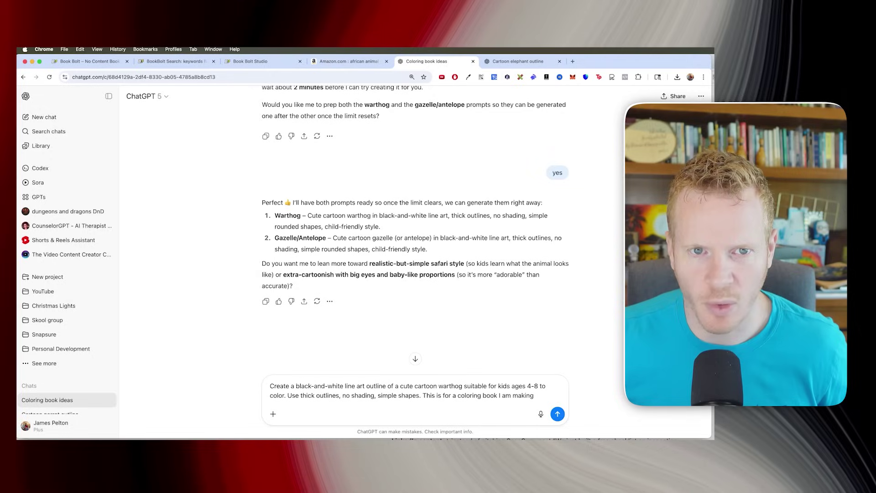
pyautogui.click(572, 62)
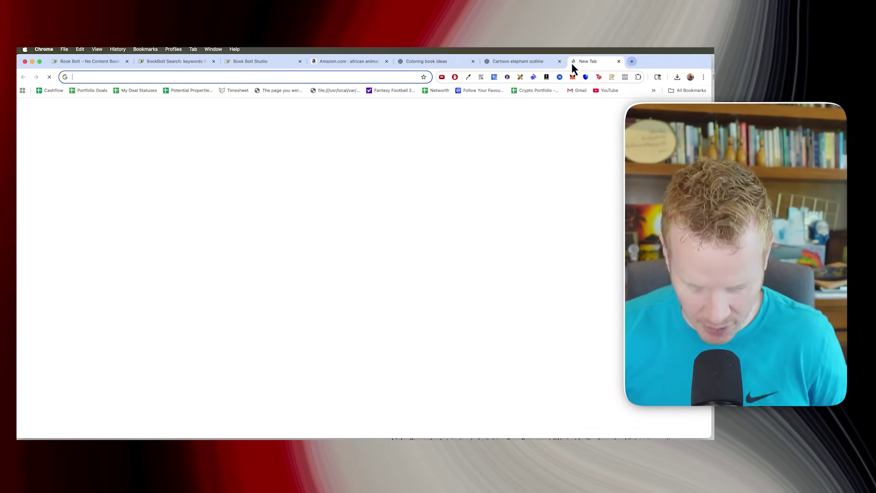
pyautogui.write('kdp.a')
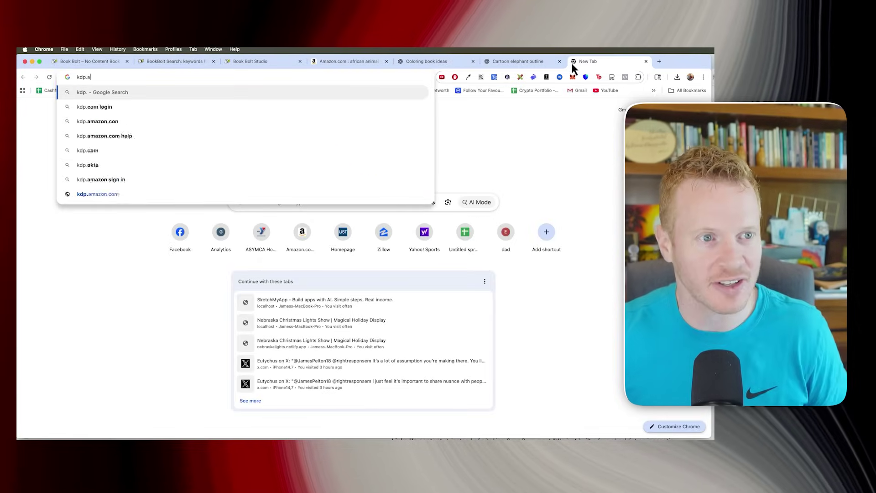
pyautogui.write('mazon')
pyautogui.press('Return')
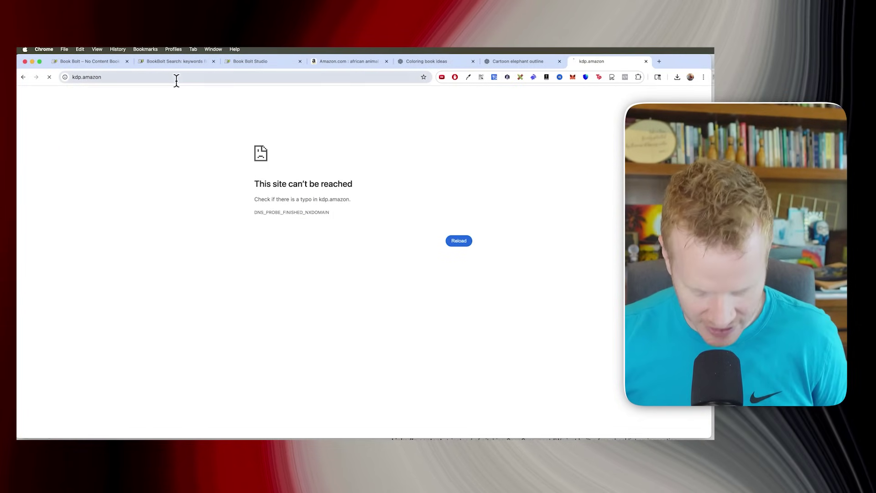
pyautogui.click(176, 77)
pyautogui.write('.com')
pyautogui.press('Return')
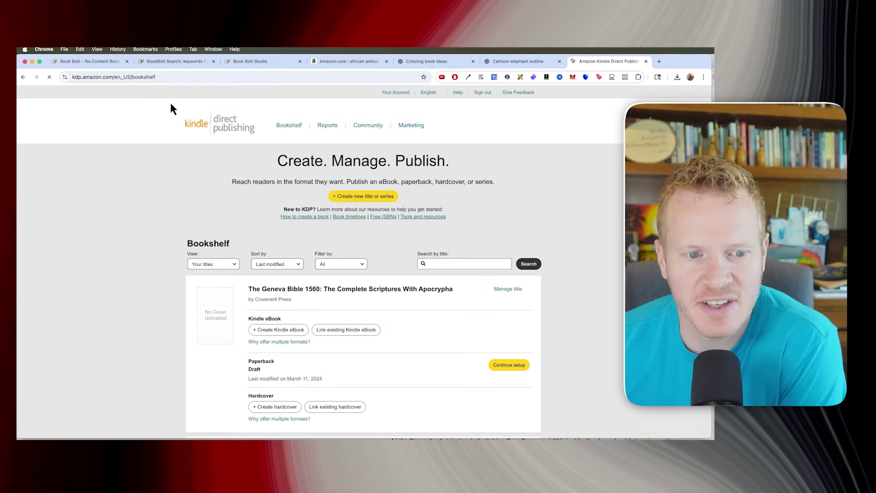
# - Scroll through the KDP Bookshelf to review the existing titles
pyautogui.scroll(-3, 274, 278)
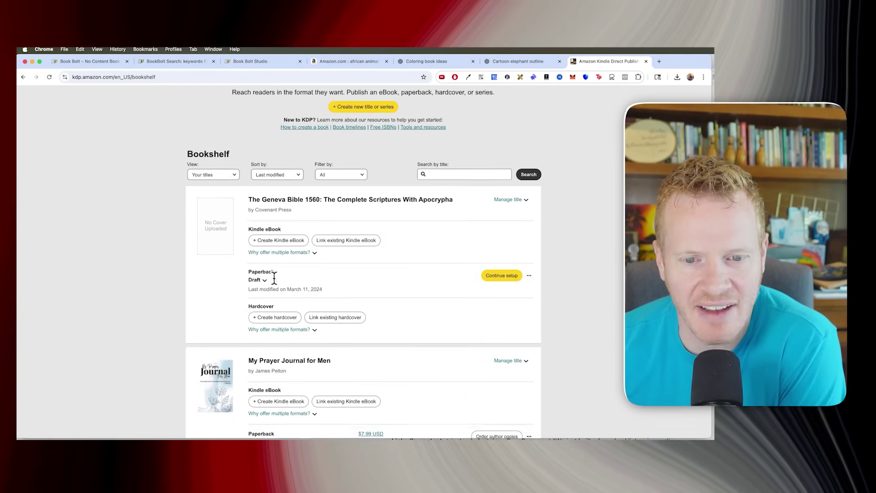
pyautogui.scroll(-13, 274, 278)
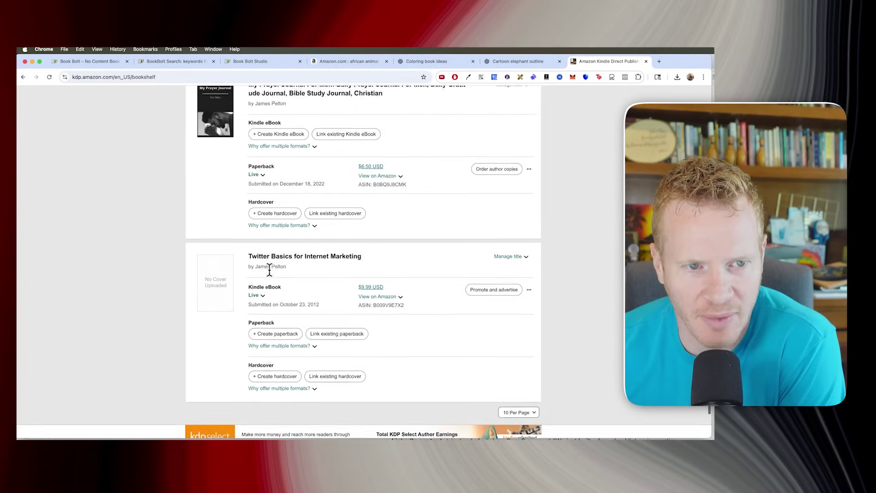
pyautogui.scroll(15, 269, 270)
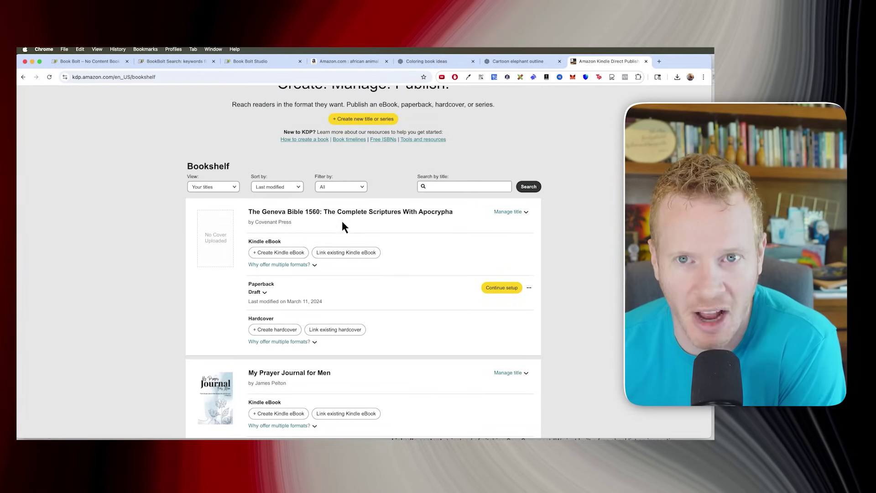
pyautogui.scroll(-9, 370, 226)
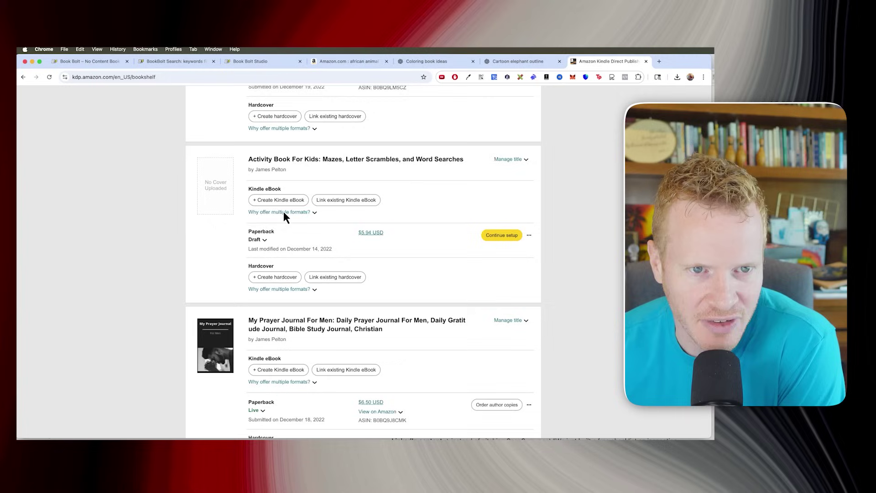
pyautogui.scroll(-9, 272, 137)
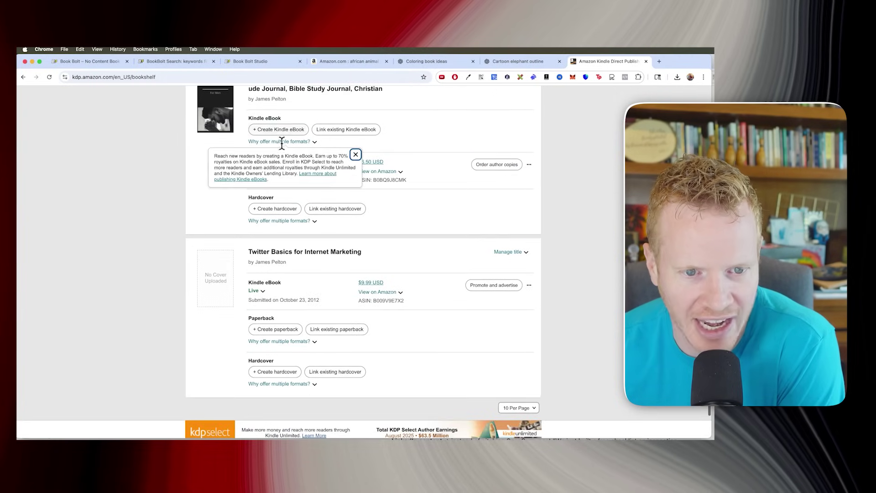
pyautogui.scroll(-1, 275, 226)
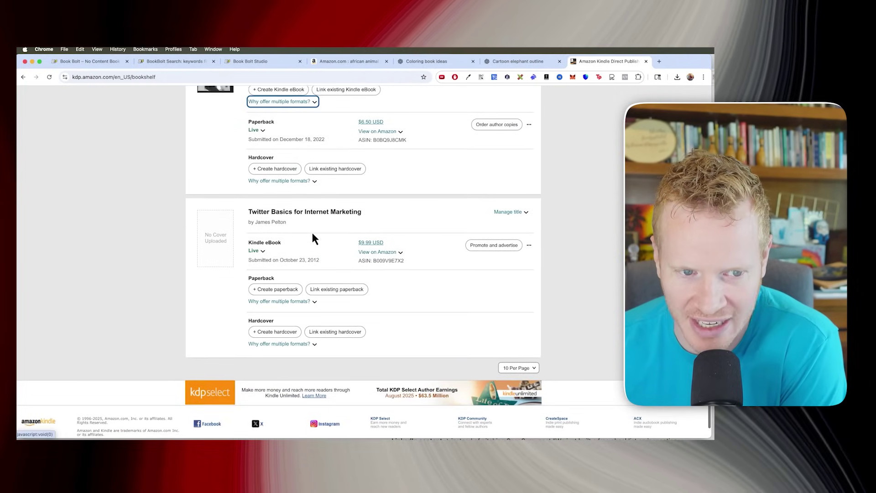
pyautogui.scroll(20, 319, 238)
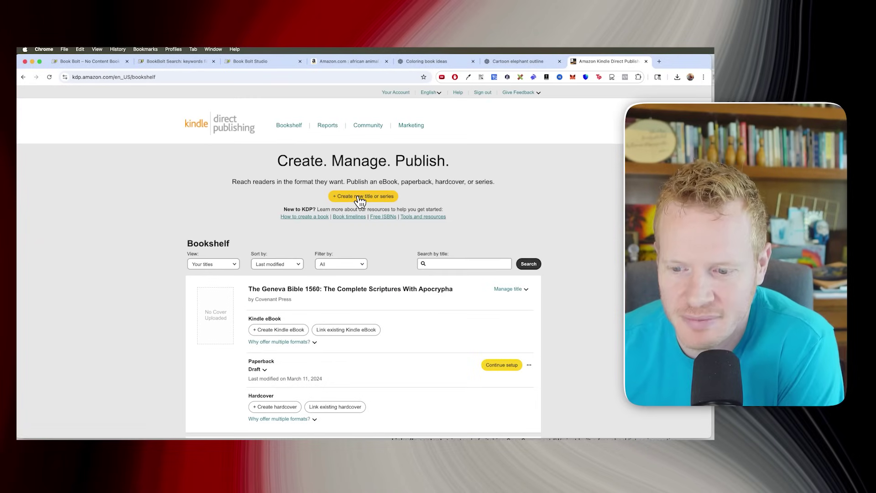
# - Start creating a new paperback title in KDP
pyautogui.click(359, 197)
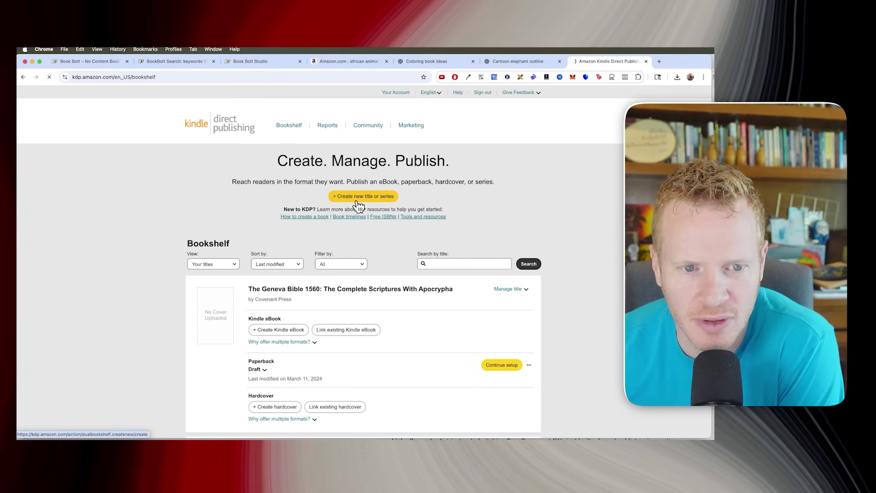
pyautogui.scroll(-2, 333, 230)
pyautogui.click(352, 243)
# - Ask ChatGPT again for the book title and subtitle that would get the most Amazon sales
pyautogui.press('super+5')
pyautogui.press('super+a')
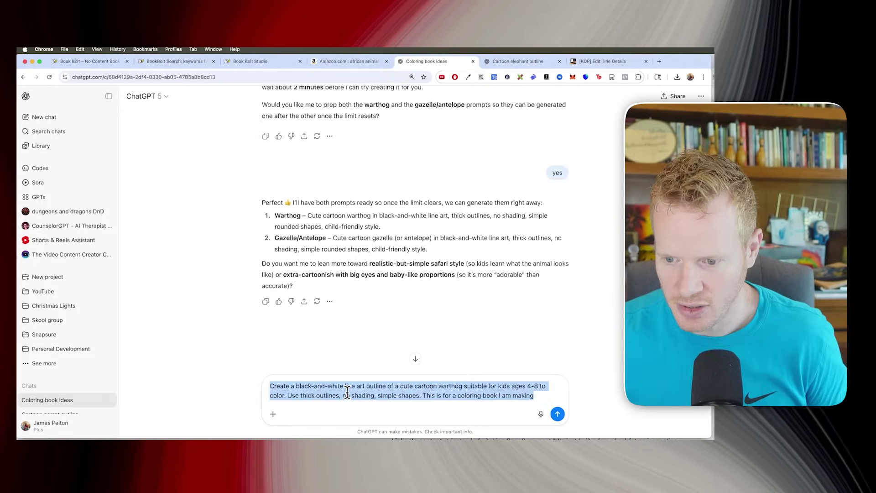
pyautogui.write('Can you give me')
pyautogui.press('super+7')
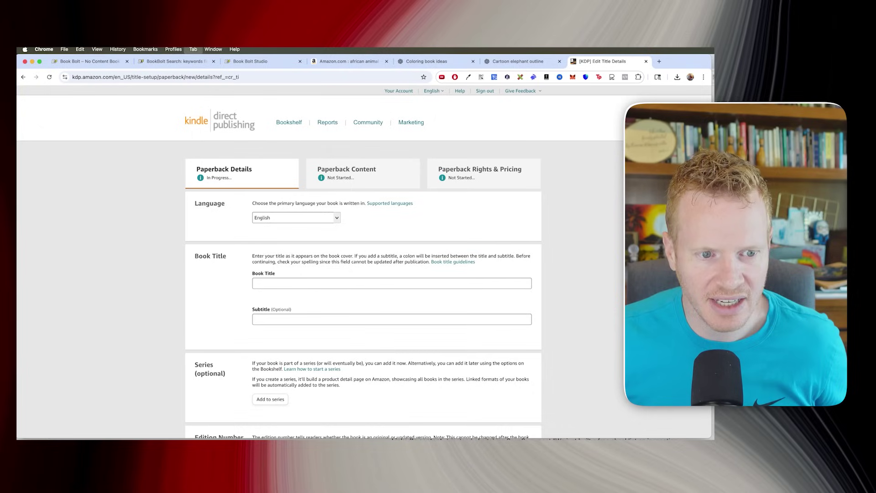
pyautogui.press('super+5')
pyautogui.write('the')
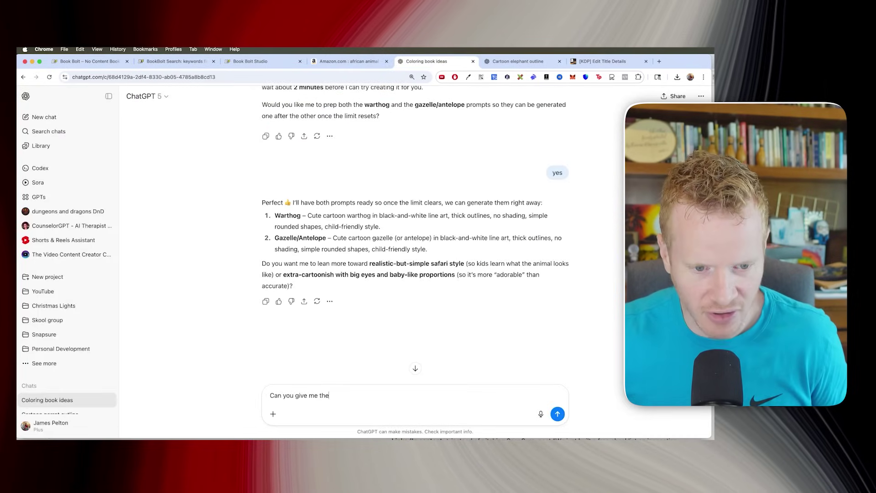
pyautogui.write(' book title, the subtitle')
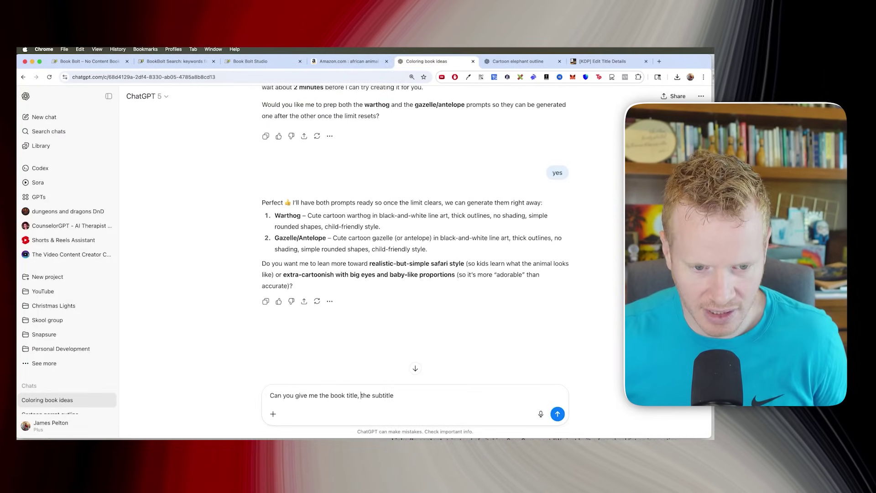
pyautogui.hotkey('alt', 'Left')
pyautogui.hotkey('alt', 'Left')
pyautogui.hotkey('shift', 'Left')
pyautogui.hotkey('shift', 'Left')
pyautogui.write('and the subtitle again')
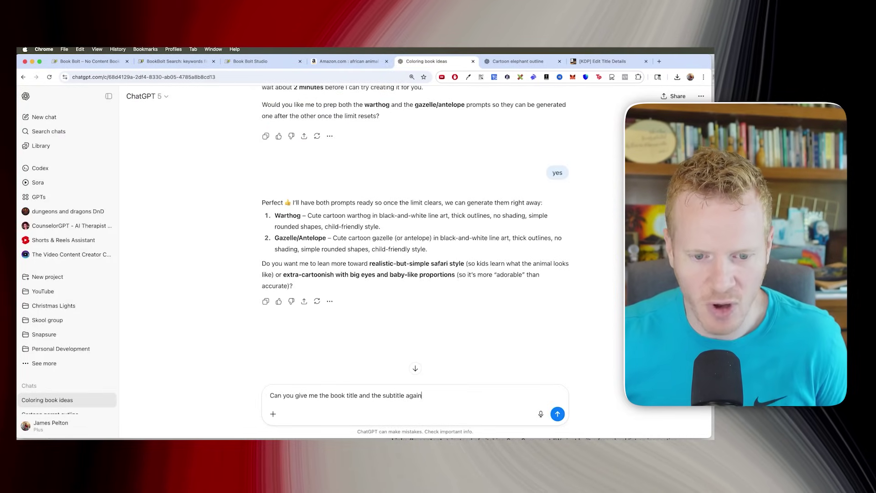
pyautogui.write(' to get the most sales on amazon')
pyautogui.press('Return')
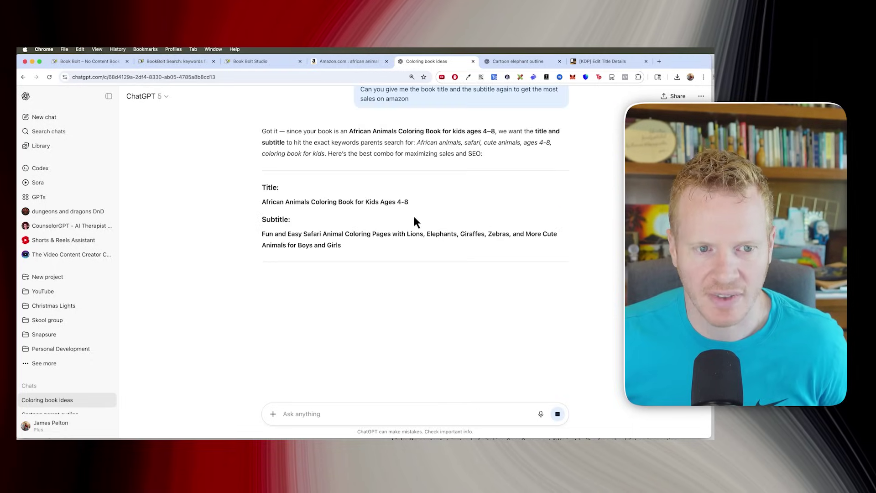
# - Paste ChatGPT's title 'African Animals Coloring Book for Kids Ages 4-8' into KDP's Book Title
pyautogui.tripleClick(364, 202)
pyautogui.press('super+c')
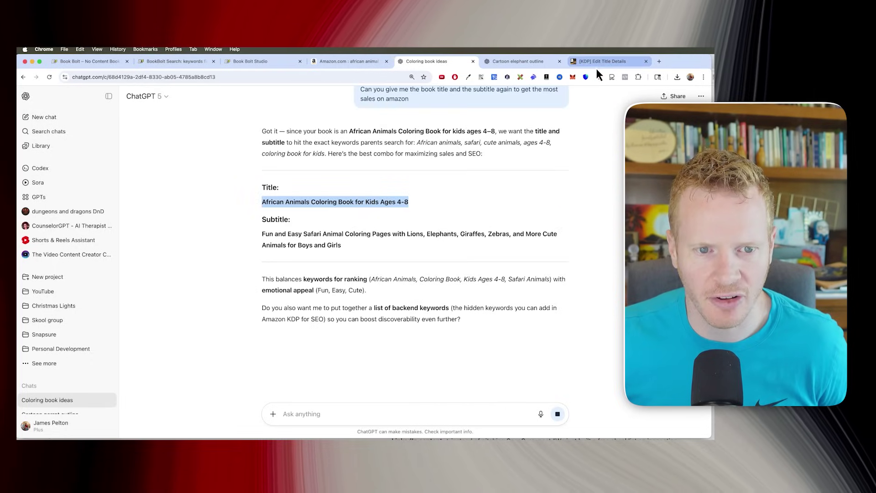
pyautogui.click(596, 67)
pyautogui.scroll(10, 259, 242)
pyautogui.click(274, 283)
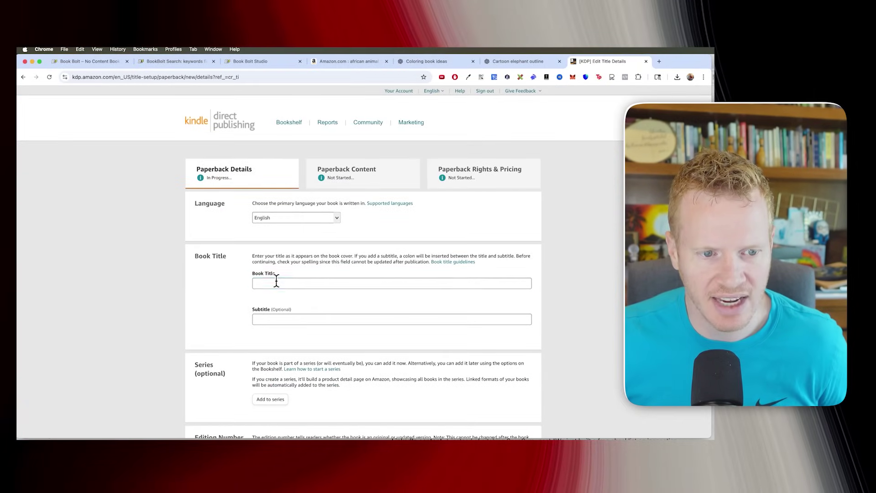
pyautogui.press('super+v')
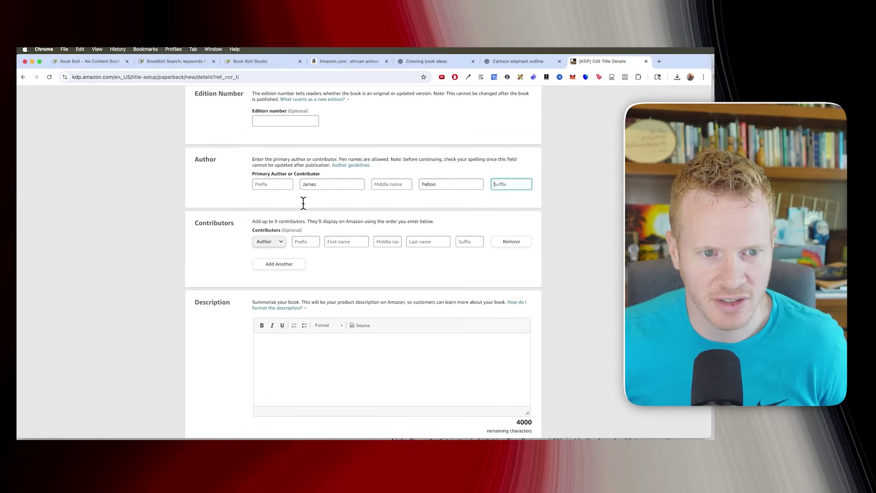
pyautogui.scroll(-4, 303, 202)
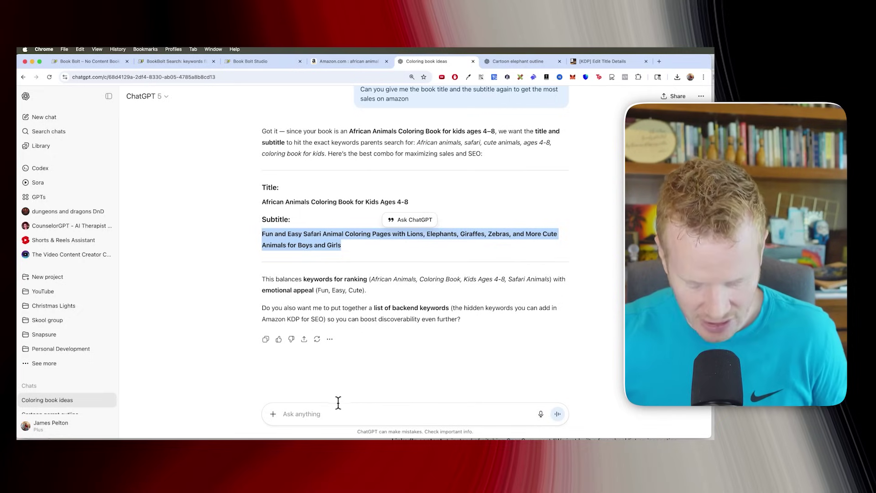
# - Ask ChatGPT for a great book description, pasting in KDP's description formatting guidance
pyautogui.click(338, 403)
pyautogui.write('Can y')
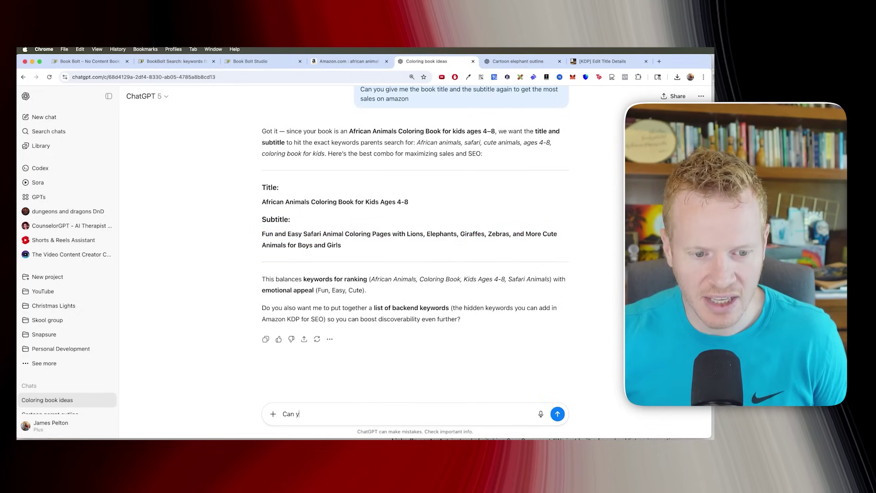
pyautogui.write('ou give me a great descripti')
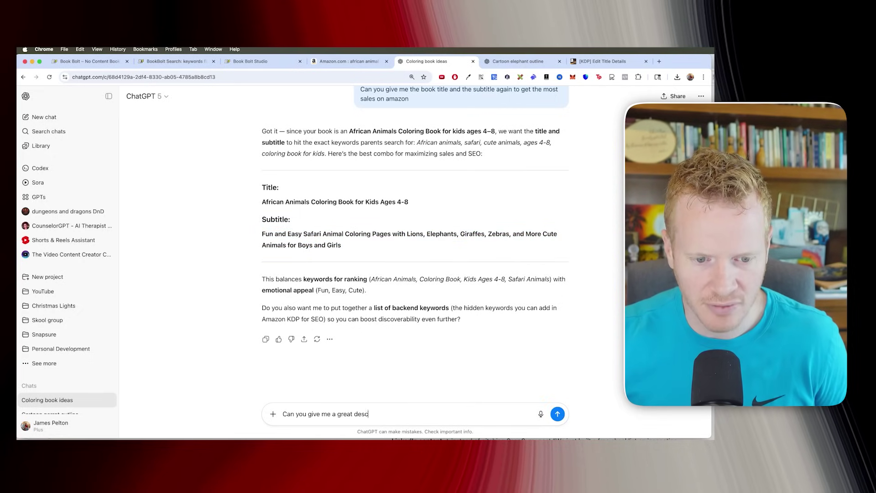
pyautogui.write('on f')
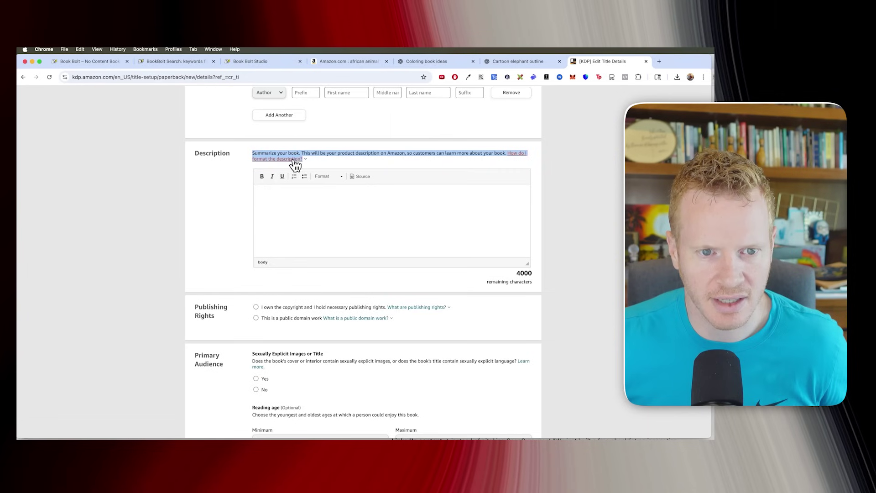
pyautogui.click(292, 159)
pyautogui.click(378, 186)
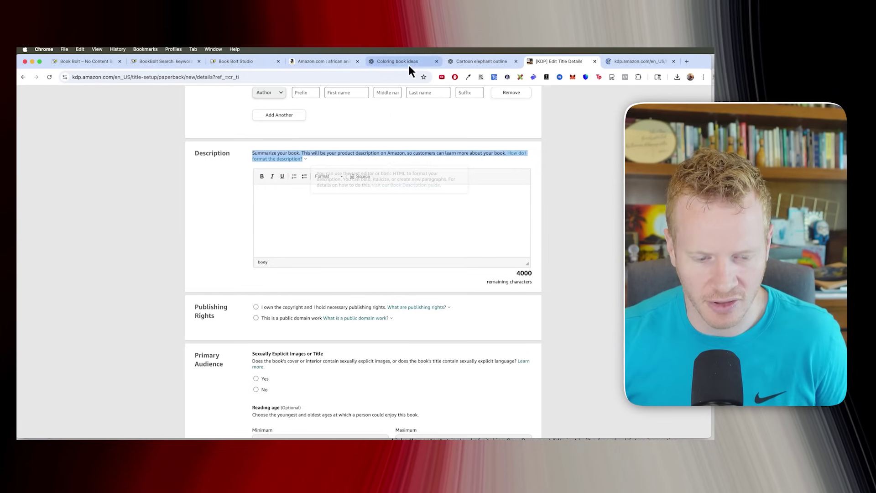
pyautogui.click(410, 61)
pyautogui.hotkey('shift', 'Return')
pyautogui.hotkey('shift', 'Return')
pyautogui.write('Summarize your book. This will be your product description on Amazon, so customers can learn more about your book. How do I format the description?')
# - Close the description help page and set Publishing Rights to 'This is a public domain work'
pyautogui.click(629, 62)
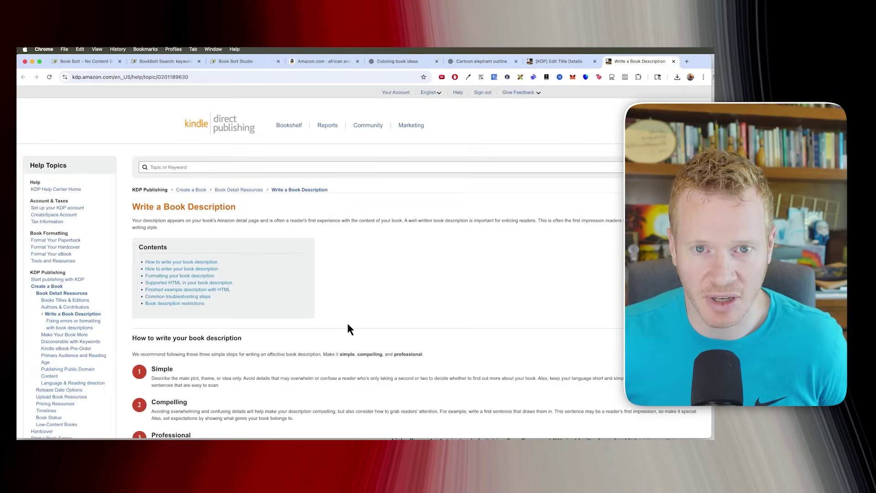
pyautogui.press('super+a')
pyautogui.press('super+w')
pyautogui.scroll(-1, 324, 287)
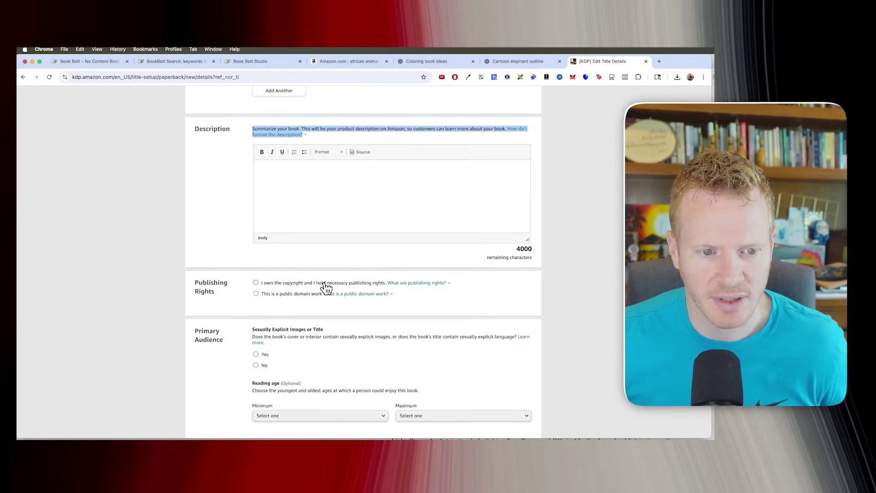
pyautogui.click(307, 298)
# - Resend the cartoon gazelle outline prompt in the Cartoon elephant outline chat
pyautogui.hotkey('ctrl', 'shift', 'Tab')
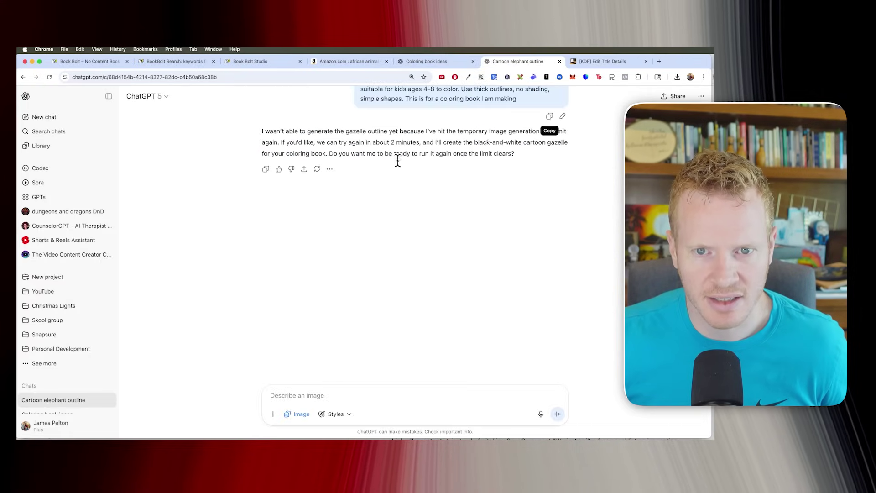
pyautogui.click(549, 116)
pyautogui.click(336, 395)
pyautogui.press('super+v')
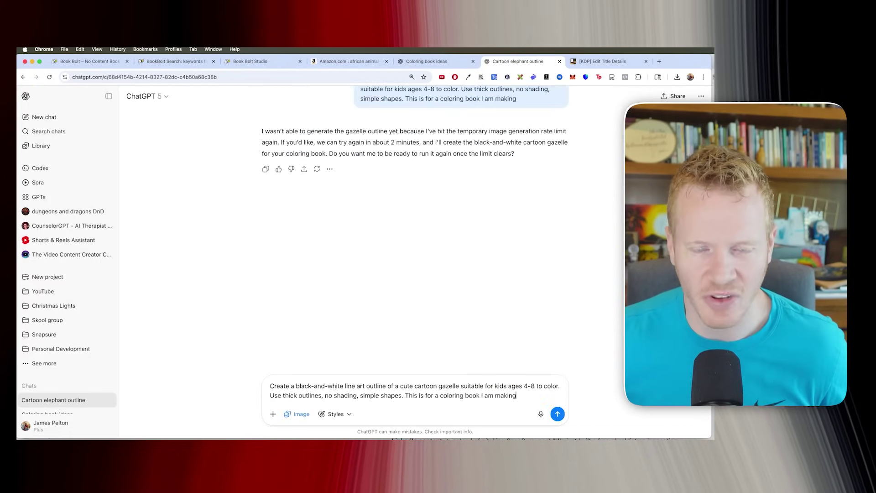
pyautogui.press('Return')
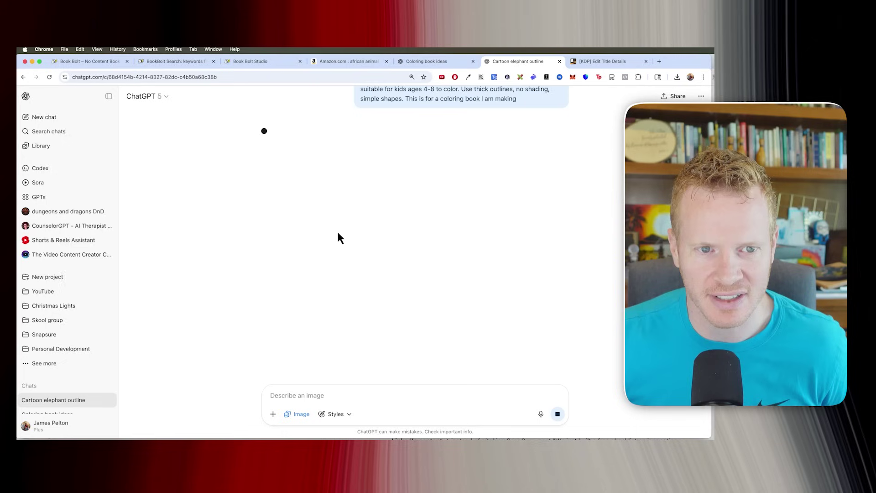
# - Bring up the HTML KDP description in Coloring book ideas and ask it to mention 23 animals
pyautogui.hotkey('ctrl', 'shift', 'Tab')
pyautogui.click(549, 341)
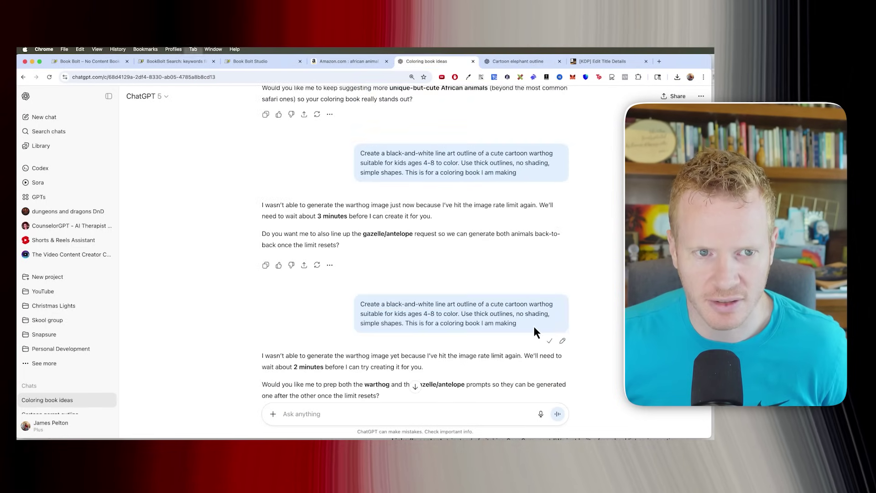
pyautogui.hotkey('ctrl', 'Tab')
pyautogui.moveTo(338, 142); pyautogui.dragTo(375, 143)
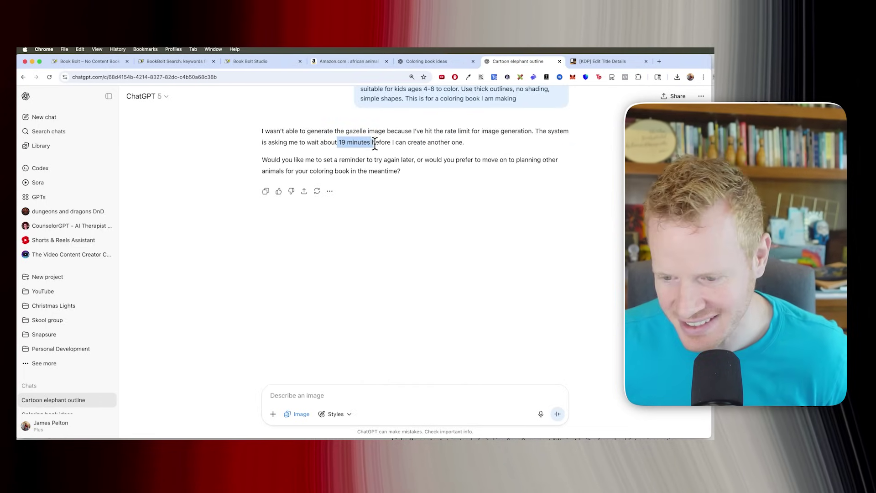
pyautogui.hotkey('ctrl', 'Tab')
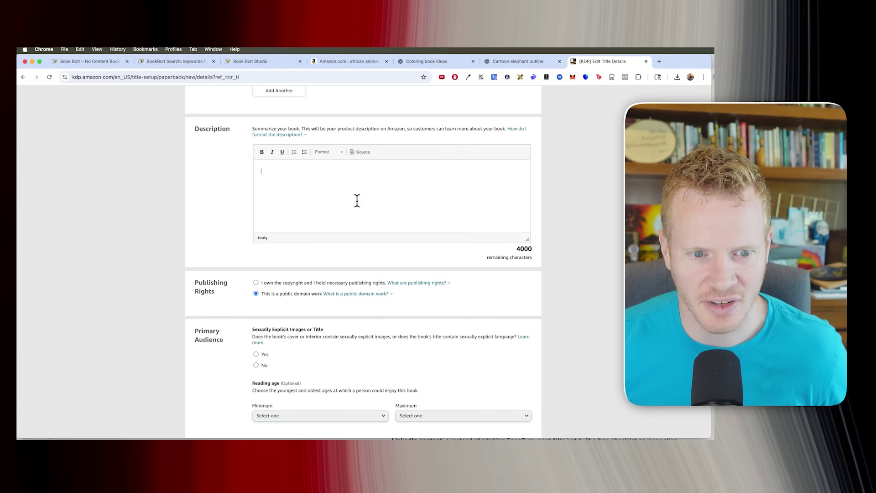
pyautogui.click(419, 65)
pyautogui.scroll(-20, 342, 237)
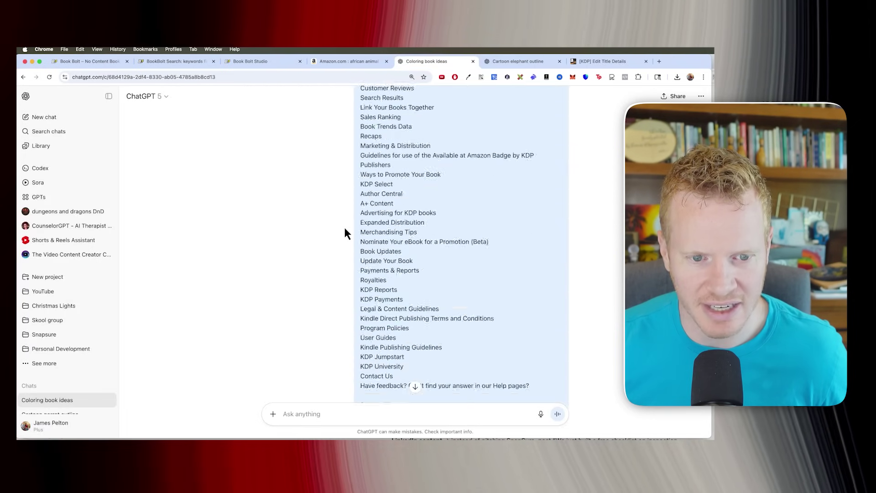
pyautogui.scroll(-15, 345, 231)
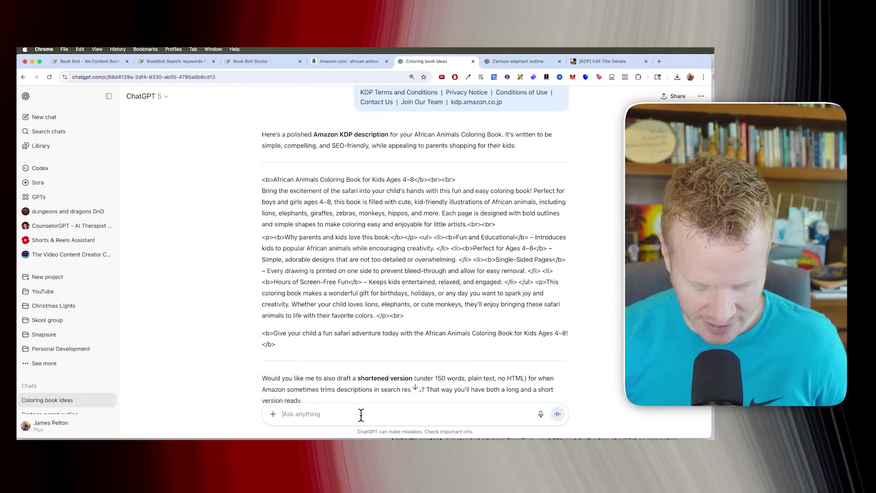
pyautogui.write('s include that there are 23 ani')
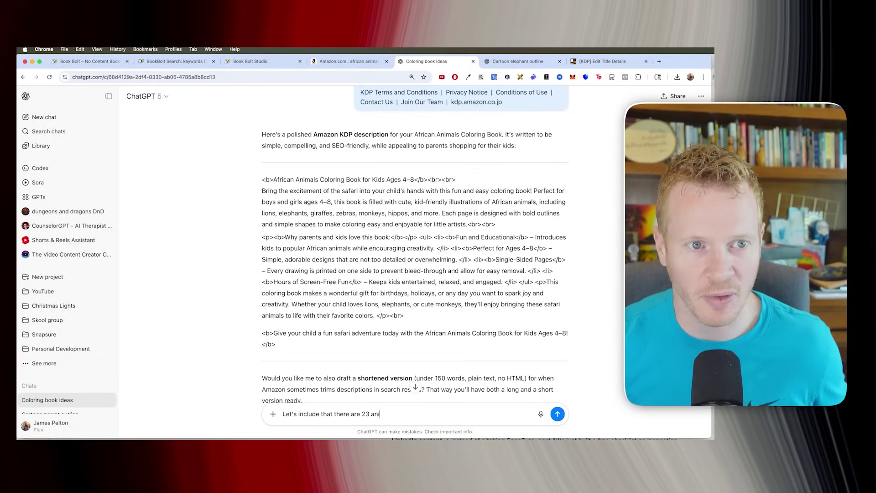
pyautogui.write('mals')
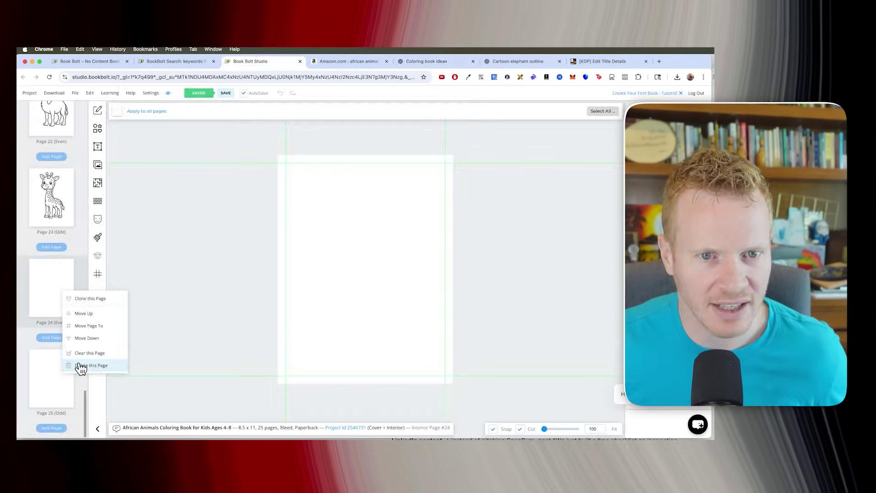
# - Set the KDP reading age range from 2 to 18+
pyautogui.click(80, 365)
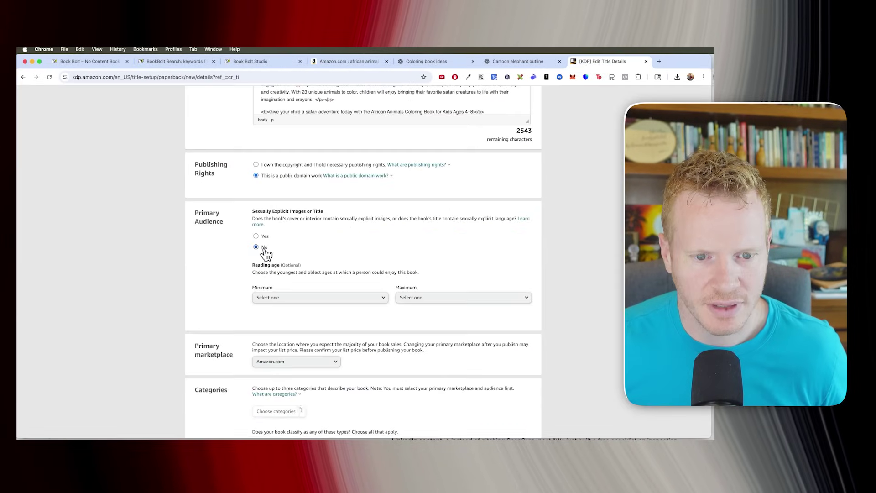
pyautogui.scroll(-2, 283, 260)
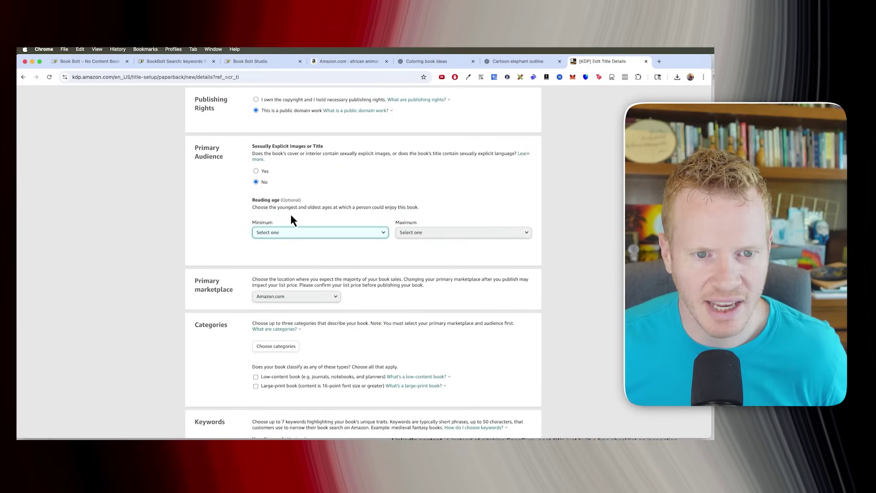
pyautogui.click(286, 238)
pyautogui.click(289, 260)
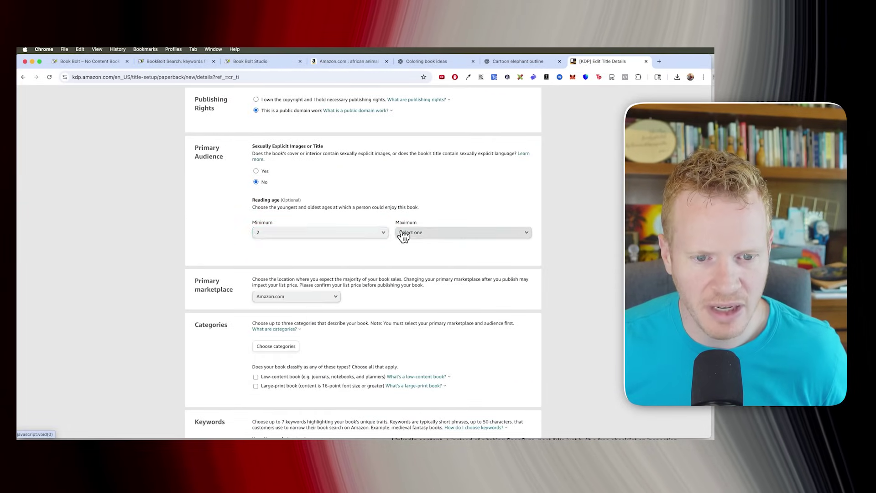
pyautogui.click(403, 234)
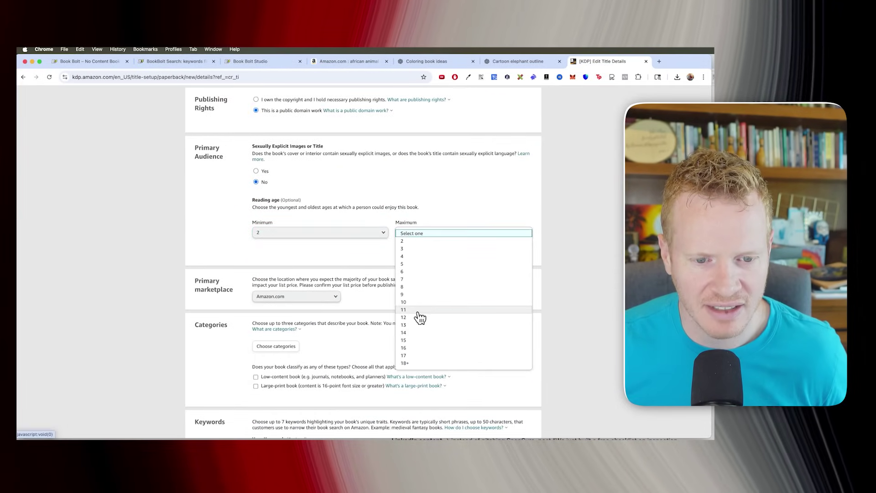
pyautogui.click(434, 362)
pyautogui.scroll(-4, 283, 274)
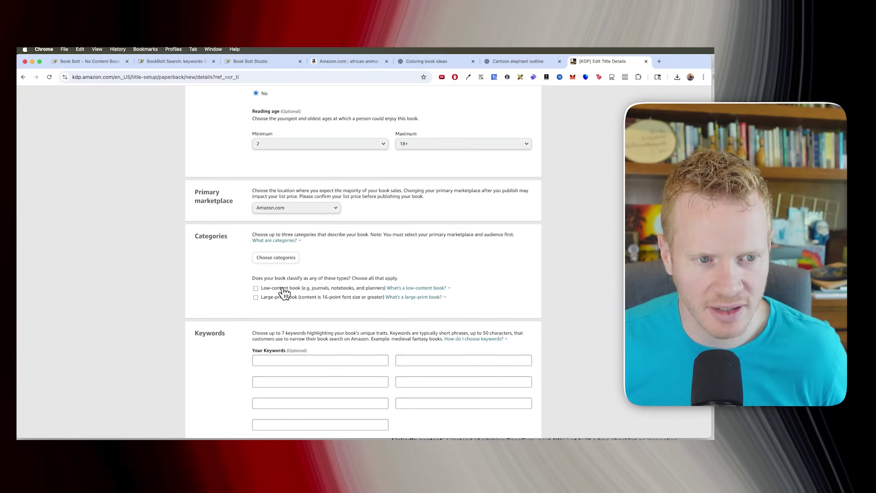
# - Ask ChatGPT which Amazon category would get this book the most sales
pyautogui.click(281, 258)
pyautogui.press('super+5')
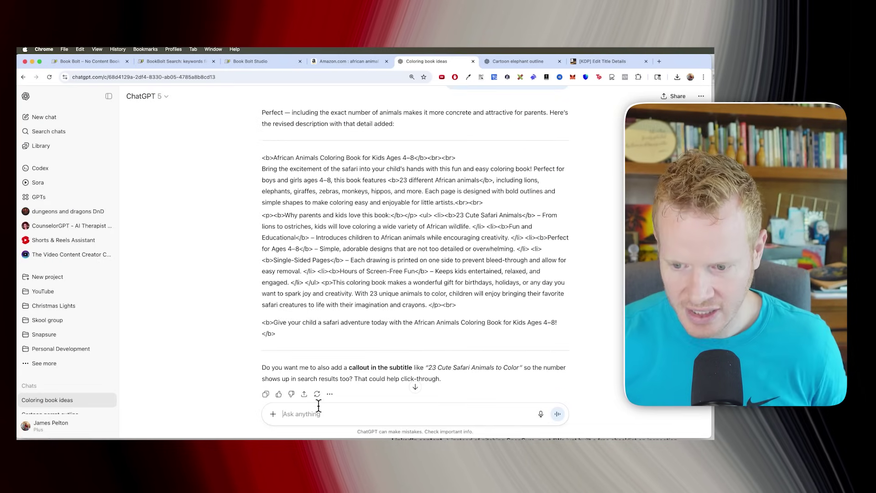
pyautogui.write('What category for amazon woul')
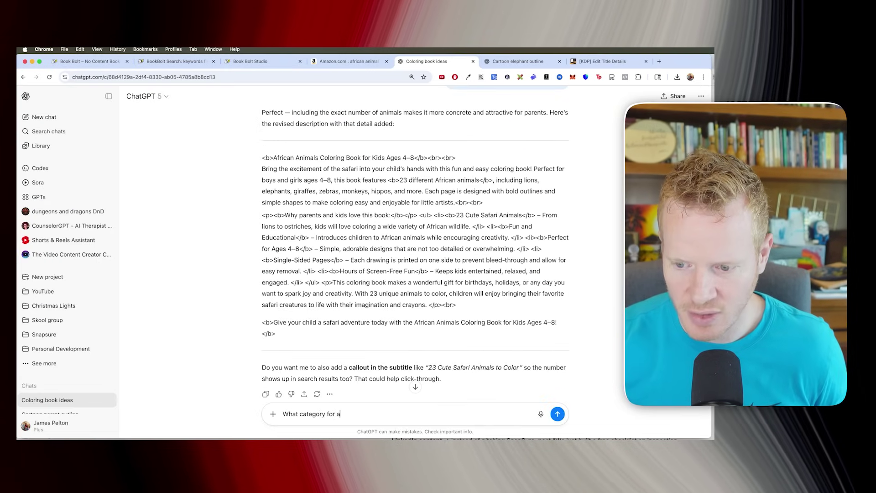
pyautogui.hotkey('shift', 'alt', 'Left')
pyautogui.hotkey('shift', 'alt', 'Left')
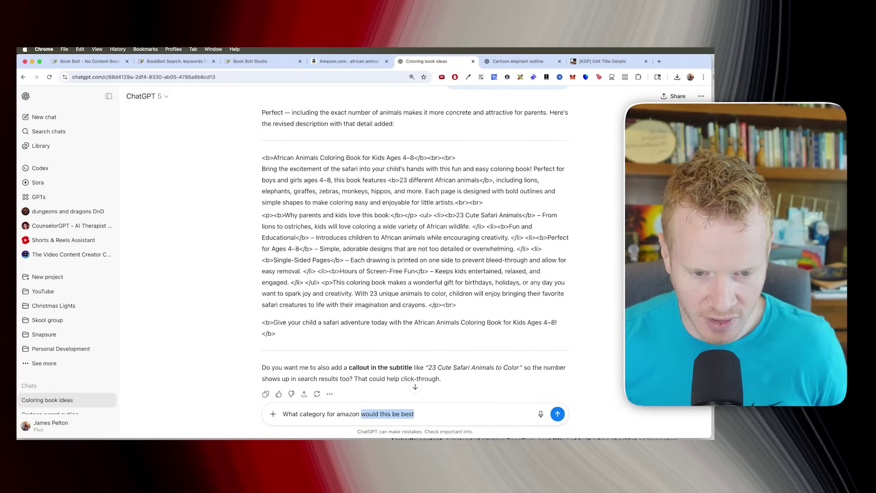
pyautogui.write('would get this the most sales?')
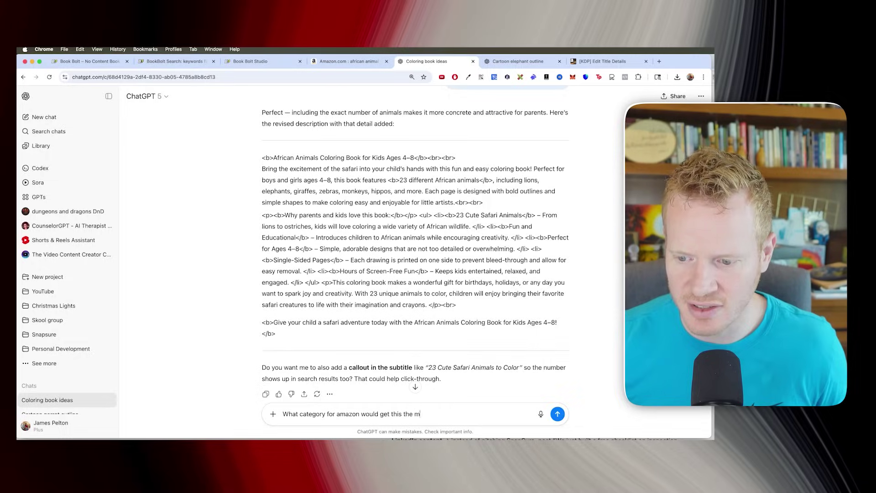
pyautogui.press('Return')
# - Back in KDP, open the list of top-level book categories
pyautogui.hotkey('ctrl', 'Tab')
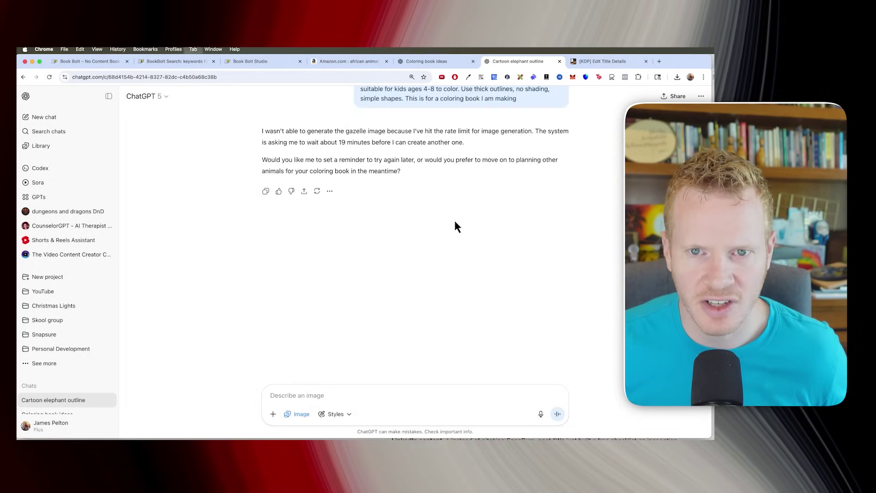
pyautogui.hotkey('ctrl', 'shift', 'Tab')
pyautogui.click(602, 61)
pyautogui.click(268, 254)
# - Choose Children's Books > Activities, Crafts & Games > Activity Books > General as the first category
pyautogui.scroll(1, 236, 401)
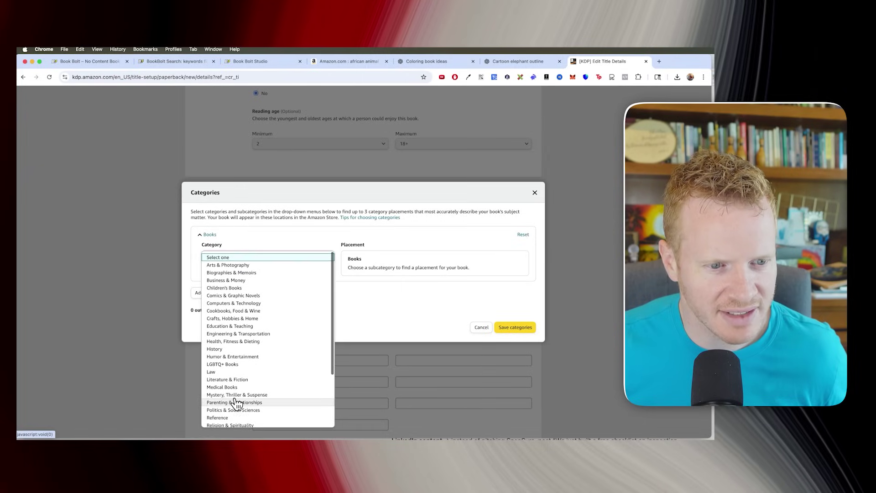
pyautogui.click(244, 287)
pyautogui.click(256, 275)
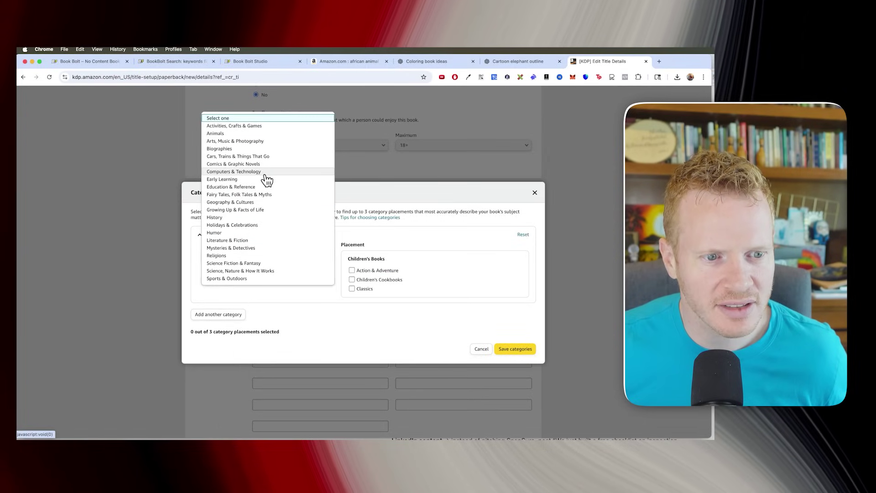
pyautogui.scroll(-2, 260, 155)
pyautogui.click(258, 132)
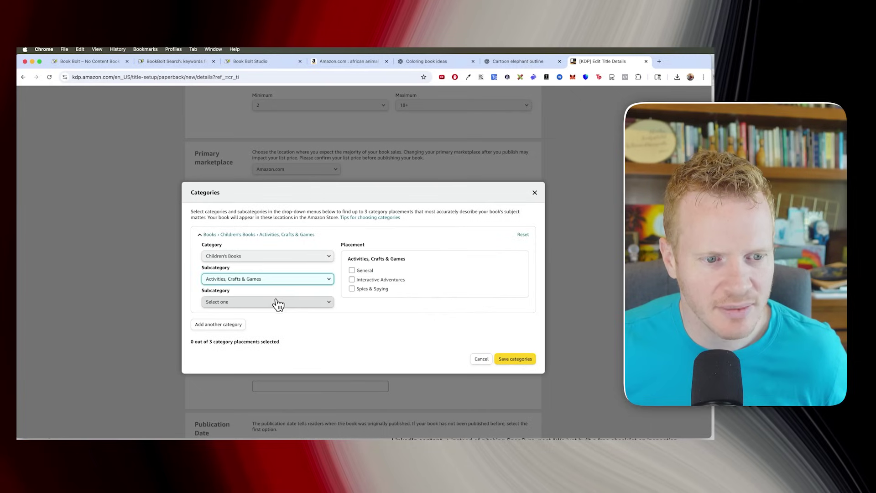
pyautogui.click(276, 302)
pyautogui.click(260, 311)
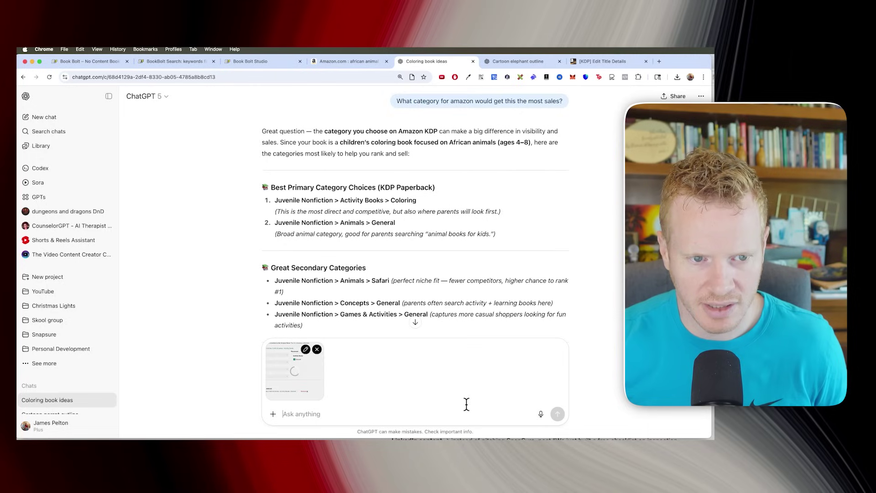
pyautogui.write('I did this one, shiould I do')
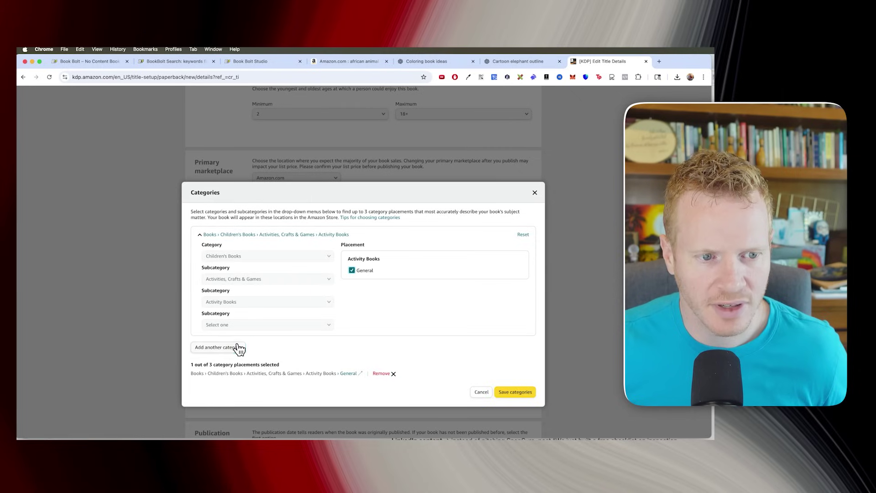
# - Add Children's Books > Arts, Music & Photography > Art > General as a second category and save
pyautogui.click(235, 349)
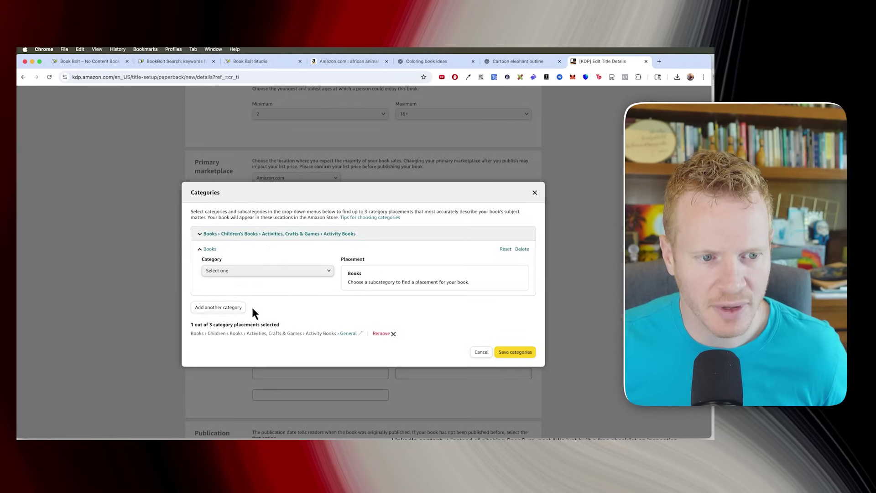
pyautogui.click(256, 272)
pyautogui.click(239, 136)
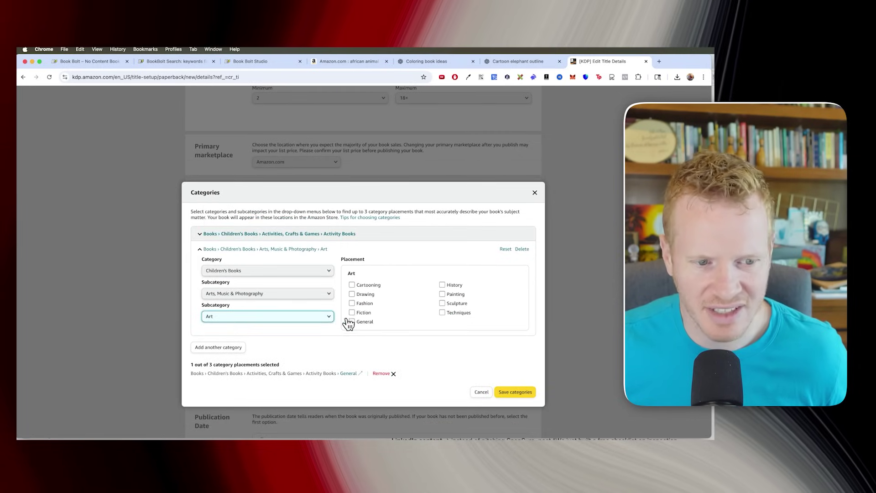
pyautogui.click(351, 322)
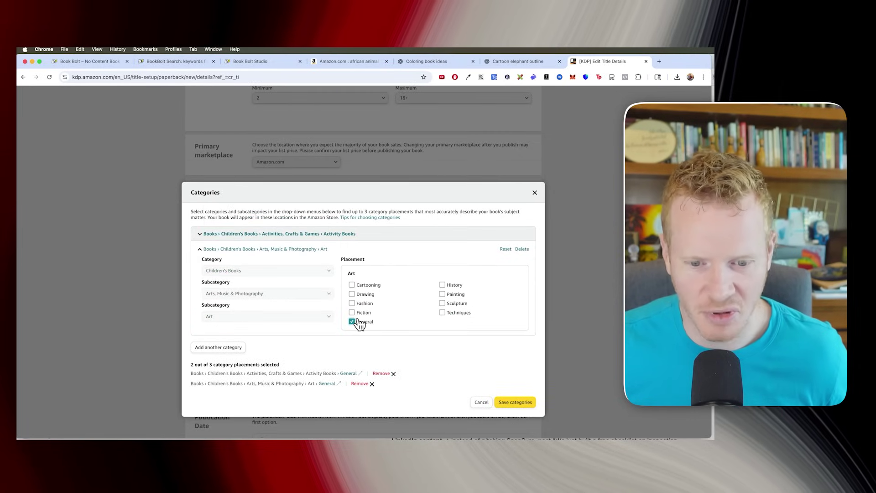
pyautogui.click(516, 401)
pyautogui.click(430, 61)
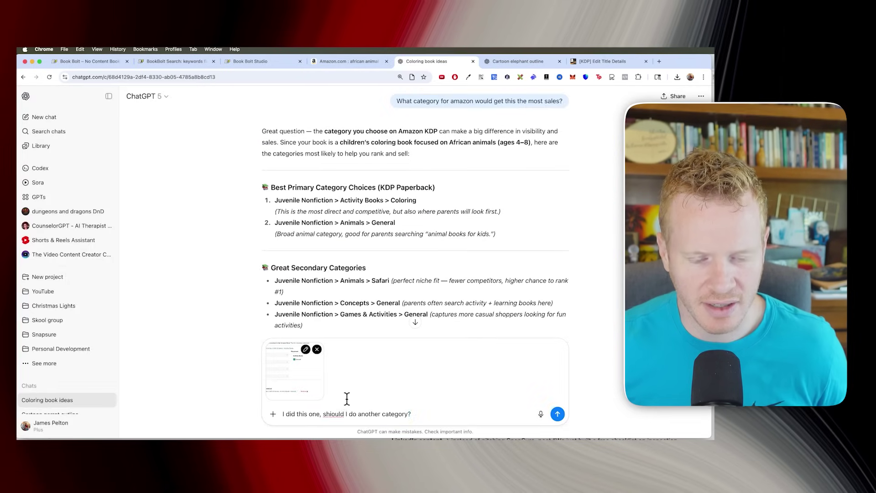
# - Ask ChatGPT for seven keywords, pasting in KDP's keyword guidance
pyautogui.click(317, 350)
pyautogui.press('super+v')
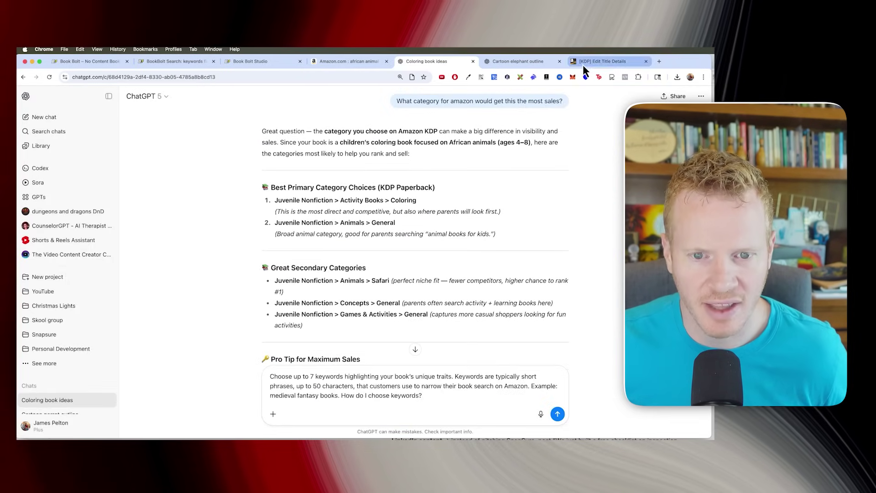
pyautogui.click(582, 63)
pyautogui.click(405, 64)
pyautogui.press('super+v')
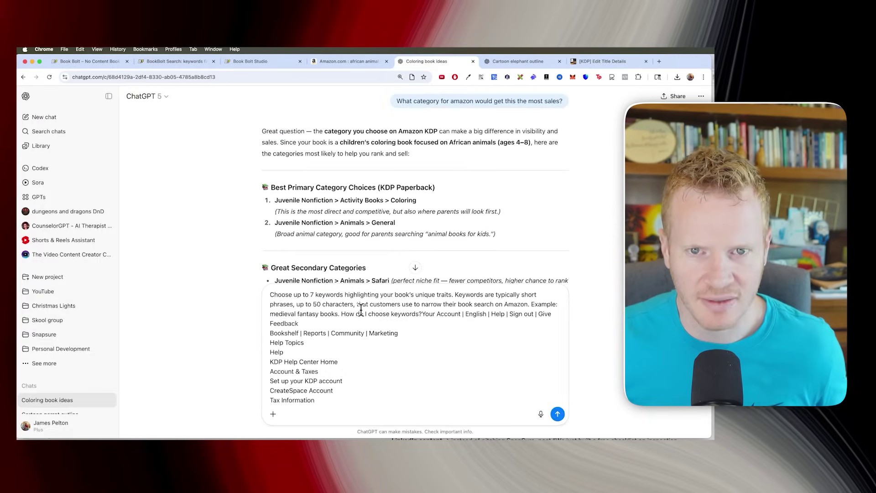
pyautogui.press('Return')
pyautogui.hotkey('ctrl', 'Tab')
pyautogui.hotkey('ctrl', 'Tab')
pyautogui.hotkey('ctrl', 'shift', 'Tab')
pyautogui.hotkey('ctrl', 'shift', 'Tab')
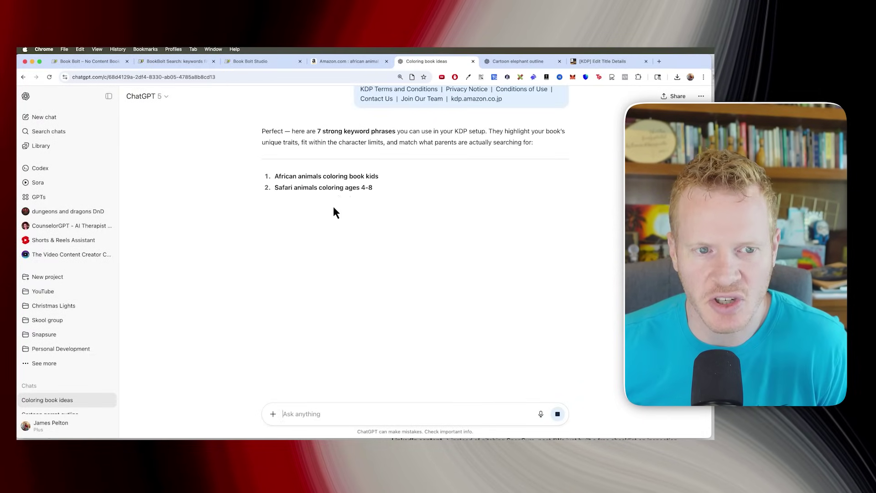
# - Copy ChatGPT's keyword phrases, like 'Safari animals coloring ages 4-8', into the seven KDP keyword fields
pyautogui.moveTo(274, 176); pyautogui.dragTo(370, 176)
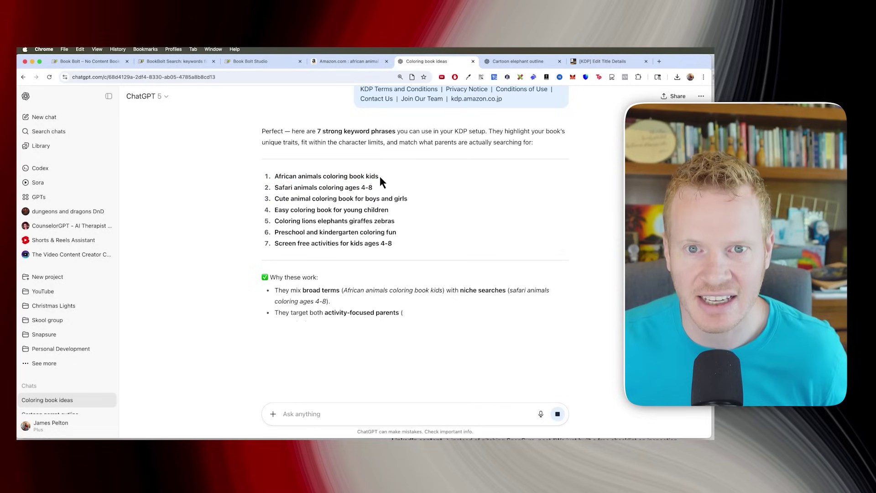
pyautogui.click(559, 61)
pyautogui.click(516, 61)
pyautogui.click(337, 255)
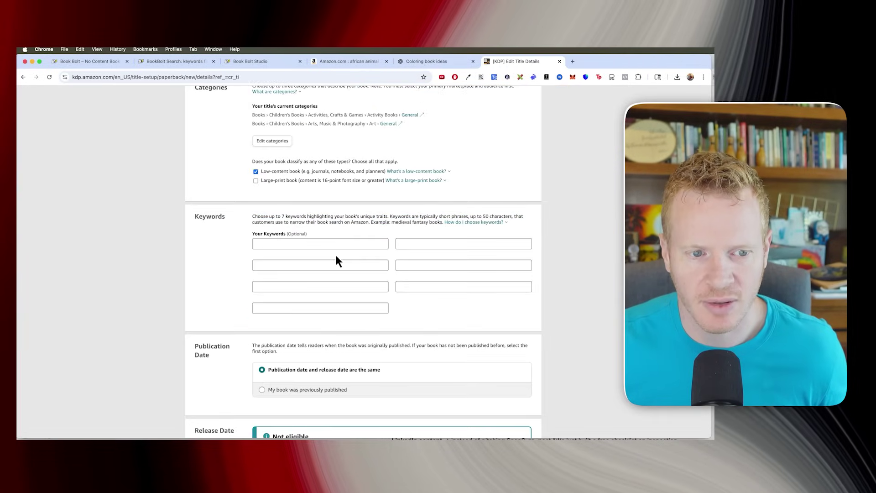
pyautogui.click(338, 244)
pyautogui.hotkey('ctrl', 'shift', 'Tab')
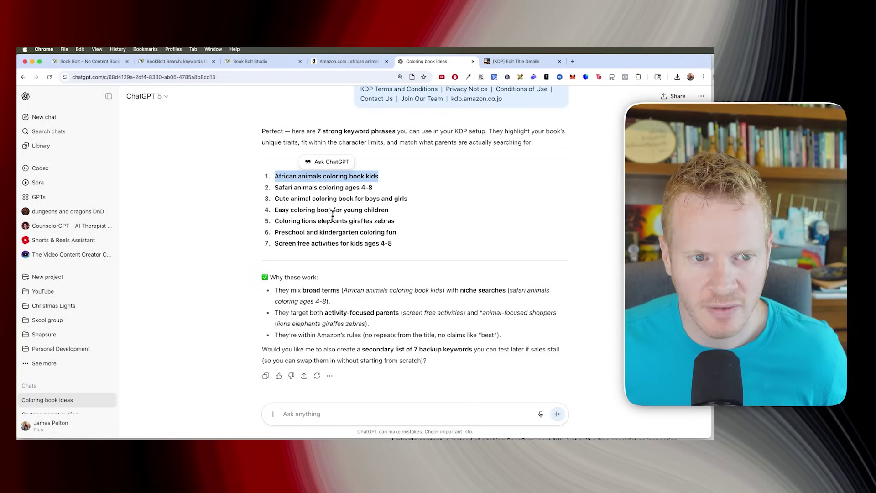
pyautogui.moveTo(275, 188); pyautogui.dragTo(393, 188)
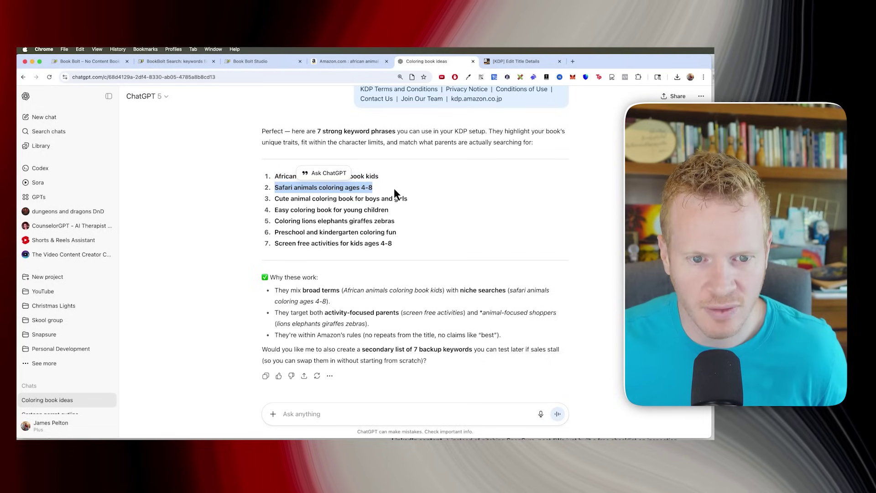
pyautogui.hotkey('ctrl', 'Tab')
pyautogui.hotkey('ctrl', 'shift', 'Tab')
pyautogui.moveTo(275, 199); pyautogui.dragTo(428, 203)
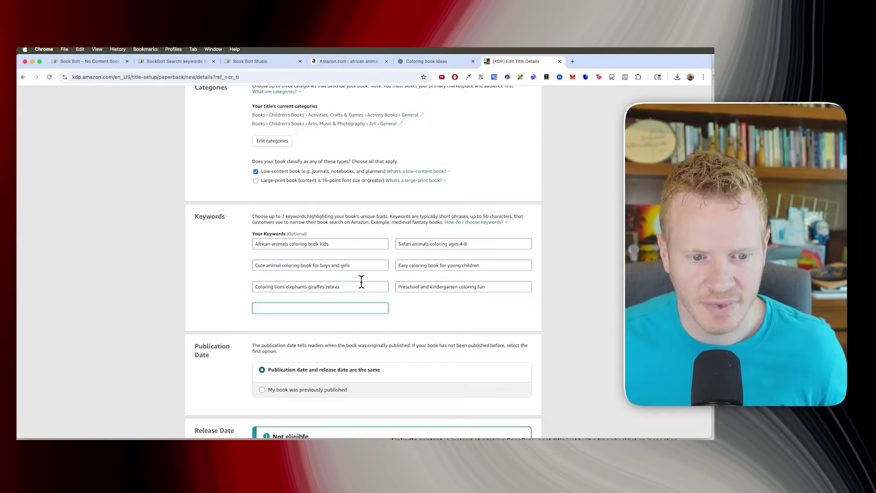
pyautogui.write('Screen free activities for kids ages 4-8')
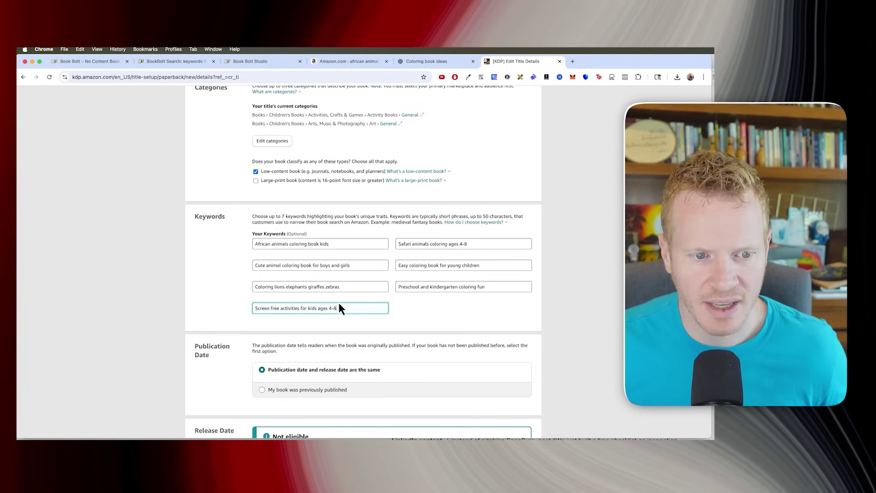
# - Save and continue the KDP paperback title details
pyautogui.scroll(-8, 361, 308)
pyautogui.click(499, 376)
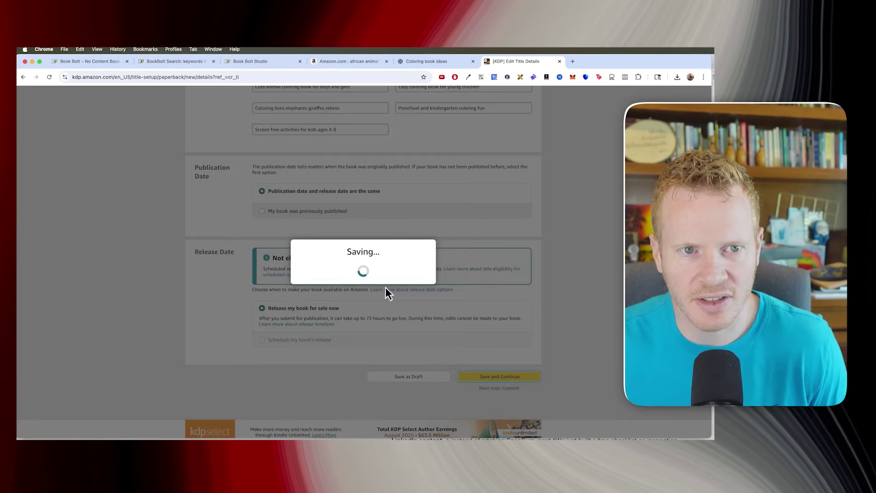
pyautogui.hotkey('ctrl', 'shift', 'Tab')
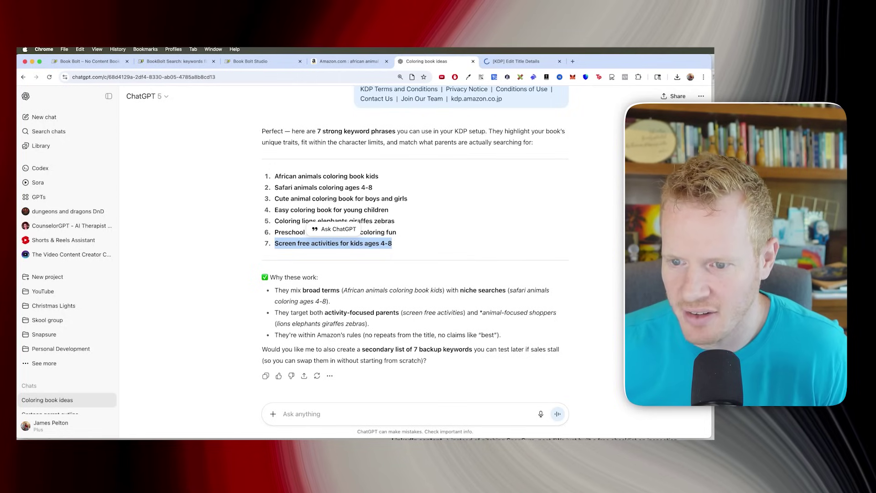
# - Request 5 kids coloring book cover design ideas via ChatGPT image creation, then return to KDP Paperback Content
pyautogui.click(407, 413)
pyautogui.write('Give me')
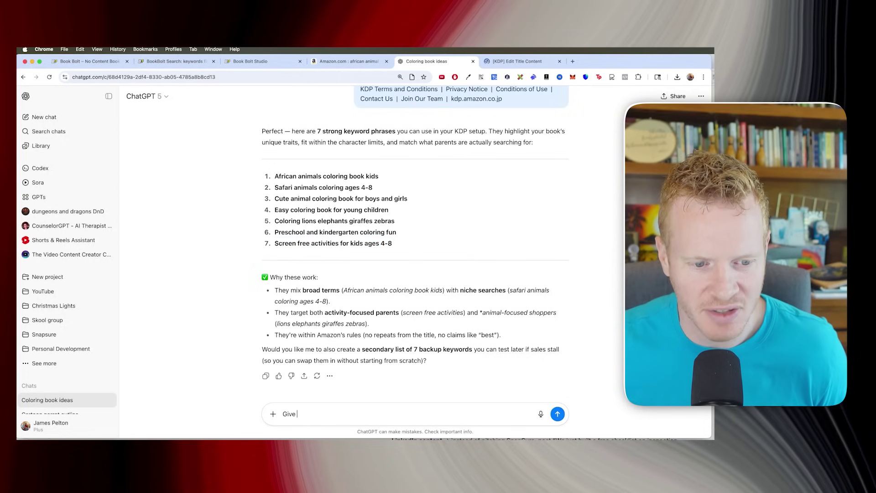
pyautogui.click(272, 413)
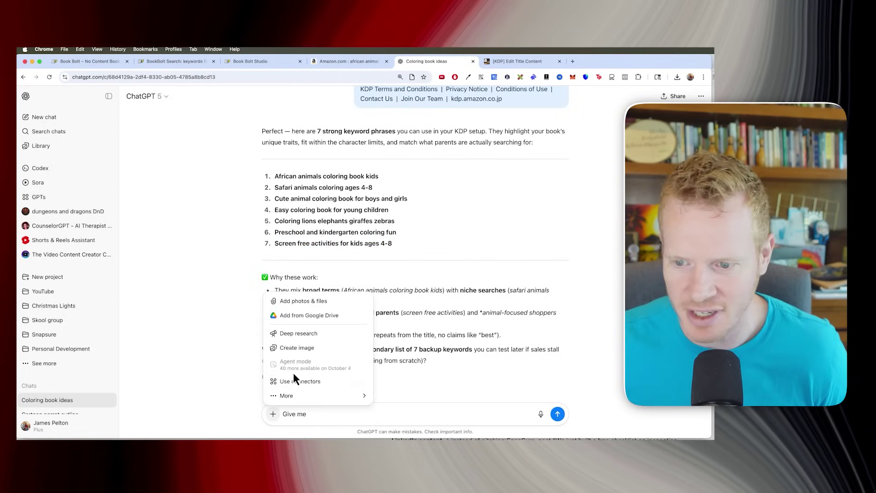
pyautogui.click(297, 351)
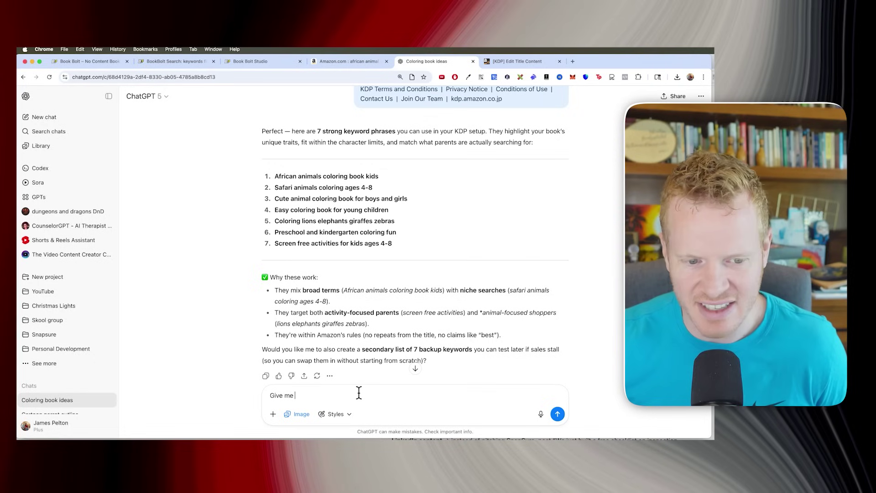
pyautogui.write('5 design ideas f')
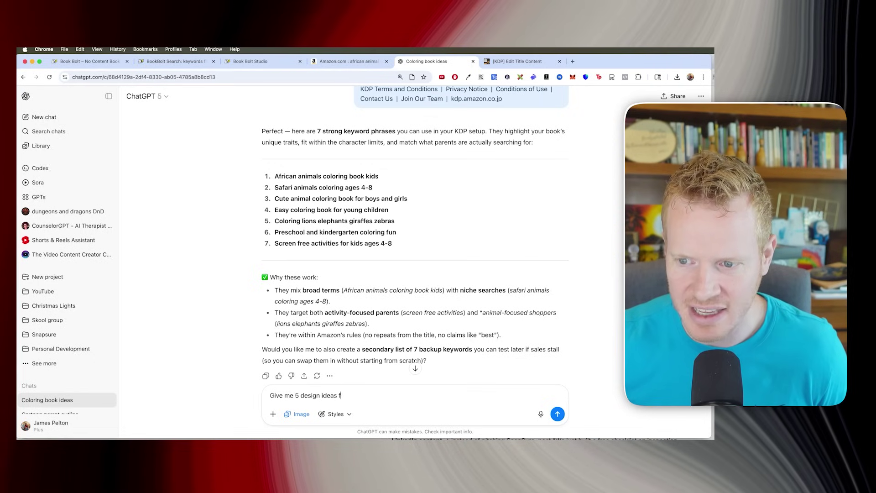
pyautogui.write('or a kids coloring b')
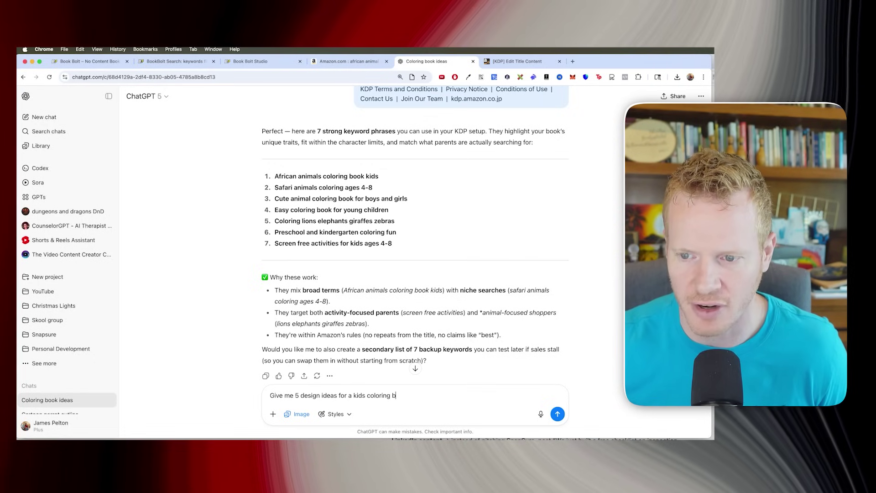
pyautogui.write('ook cover. Bright colors, bold text, car')
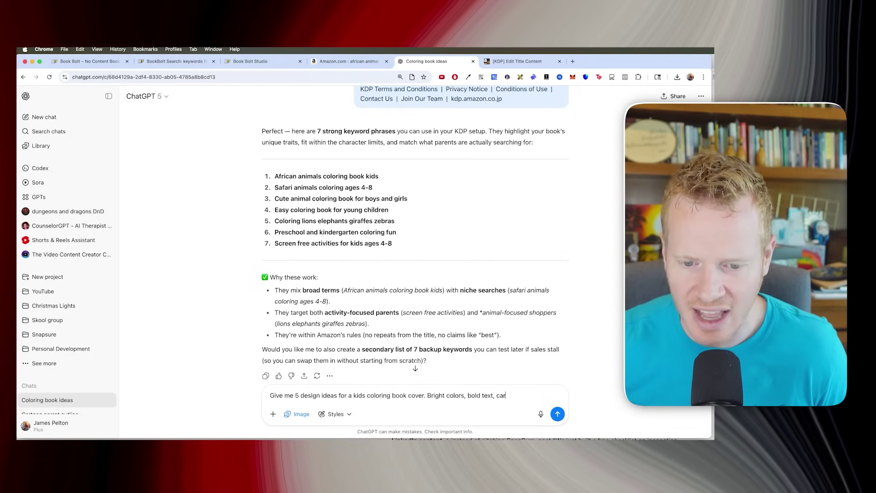
pyautogui.write('th an')
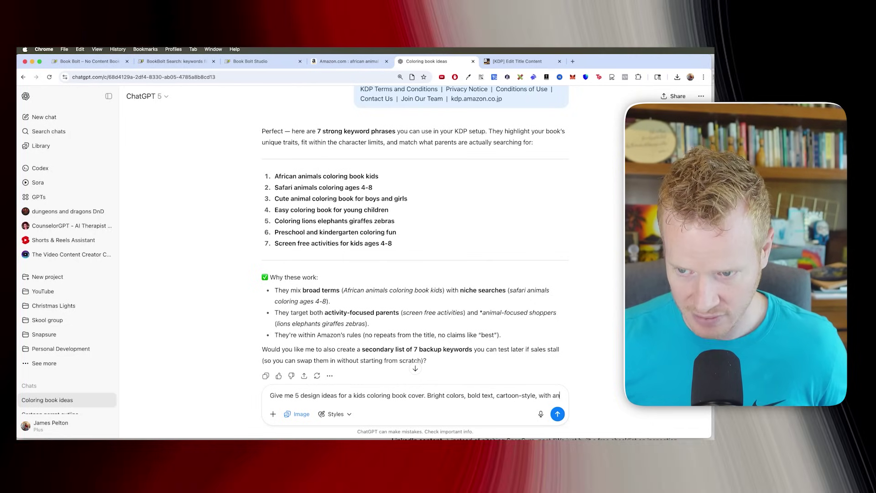
pyautogui.write('imals like lion')
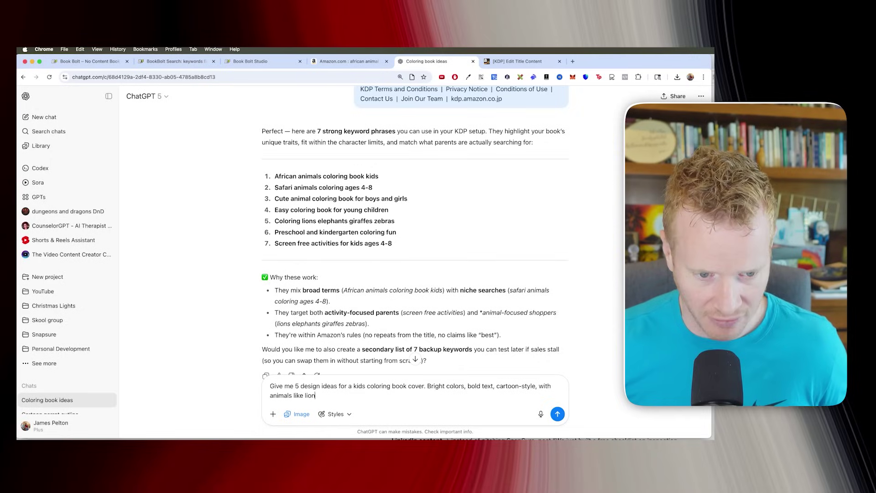
pyautogui.write('s, elephants, monkeys')
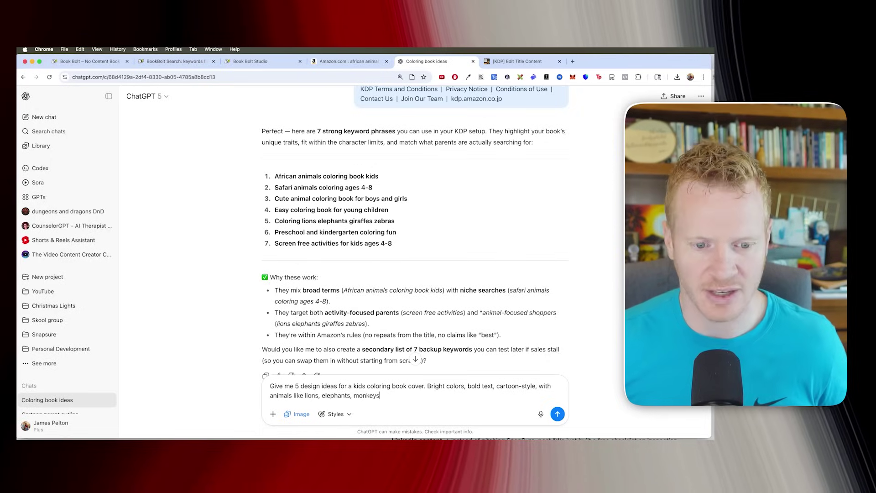
pyautogui.write(', etc')
pyautogui.press('Return')
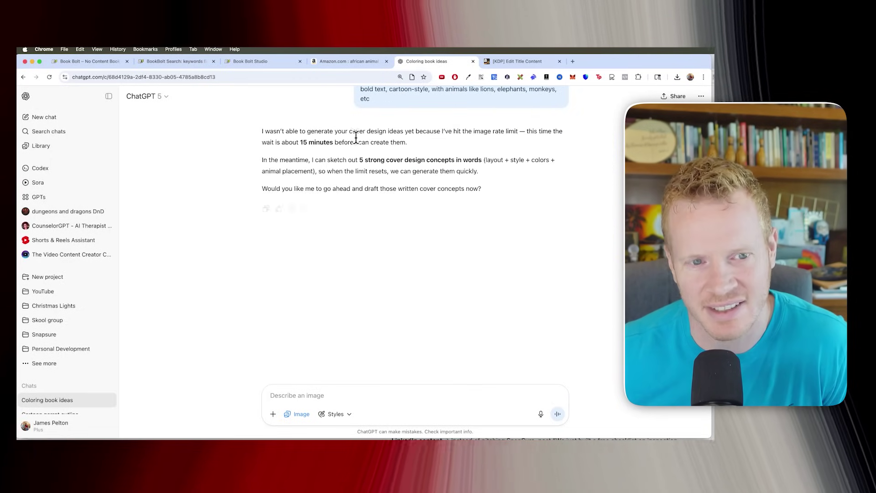
pyautogui.hotkey('ctrl', 'Tab')
pyautogui.scroll(-1, 366, 237)
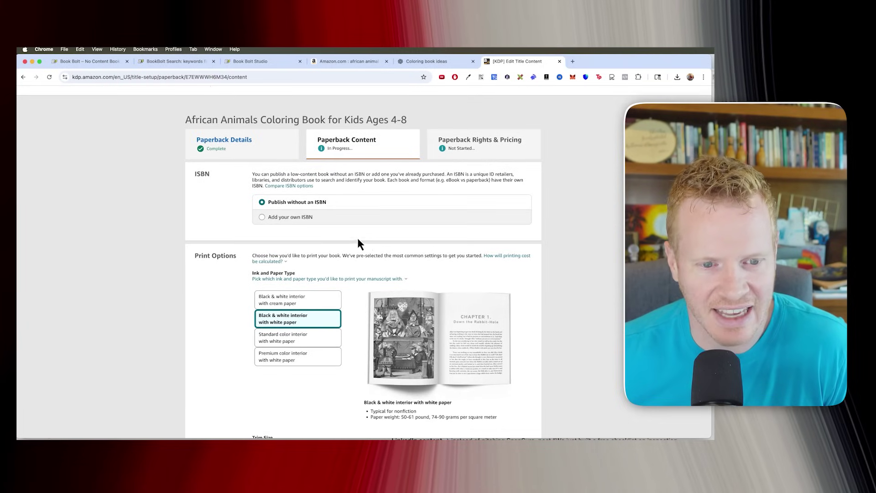
# - Scroll through KDP's Print Options, Trim Size, Bleed and cover finish settings
pyautogui.scroll(-5, 358, 241)
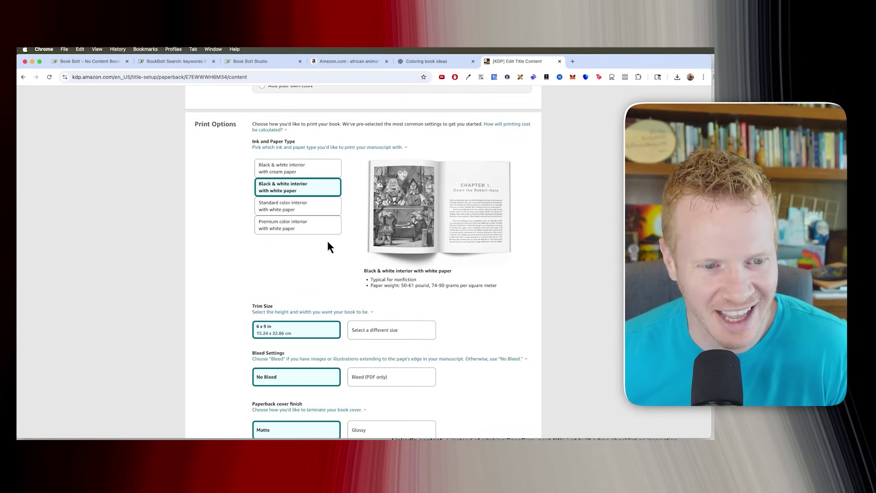
pyautogui.scroll(5, 296, 247)
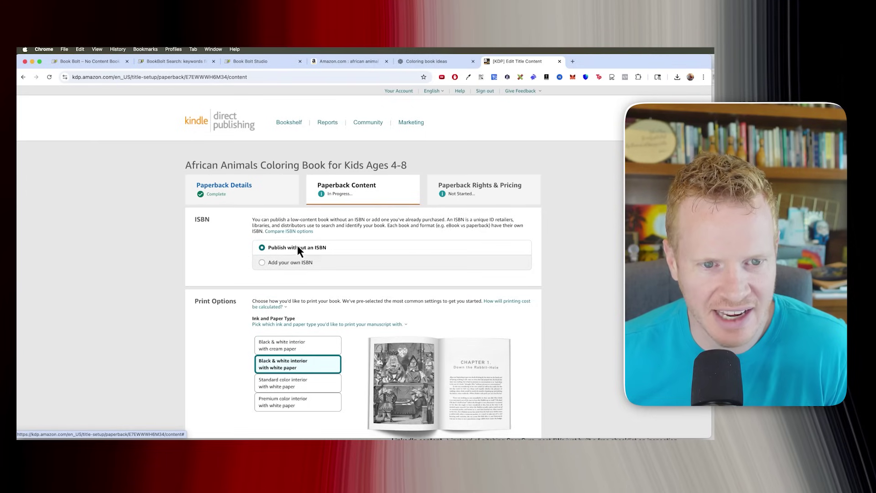
pyautogui.scroll(-2, 302, 264)
pyautogui.scroll(-4, 302, 260)
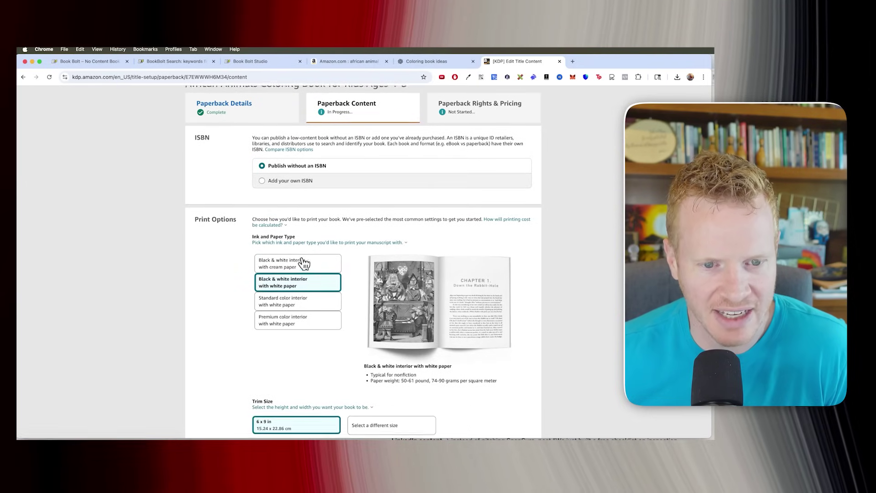
pyautogui.scroll(-5, 293, 279)
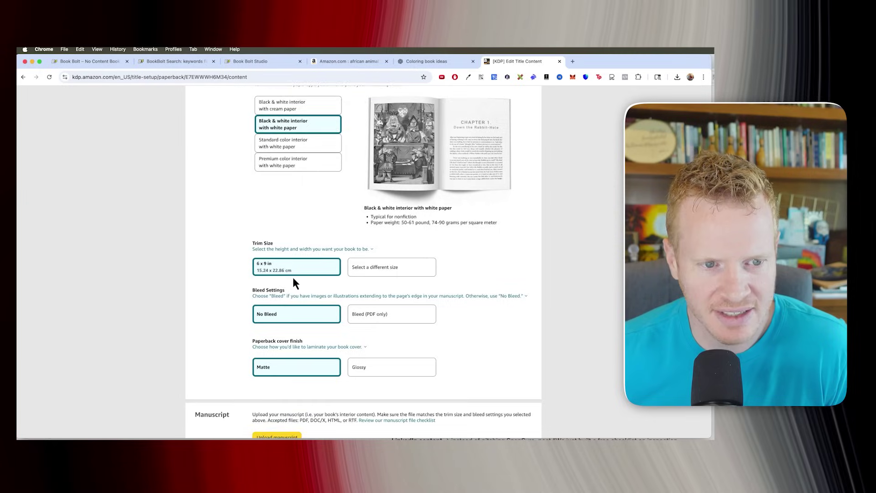
pyautogui.scroll(-6, 282, 273)
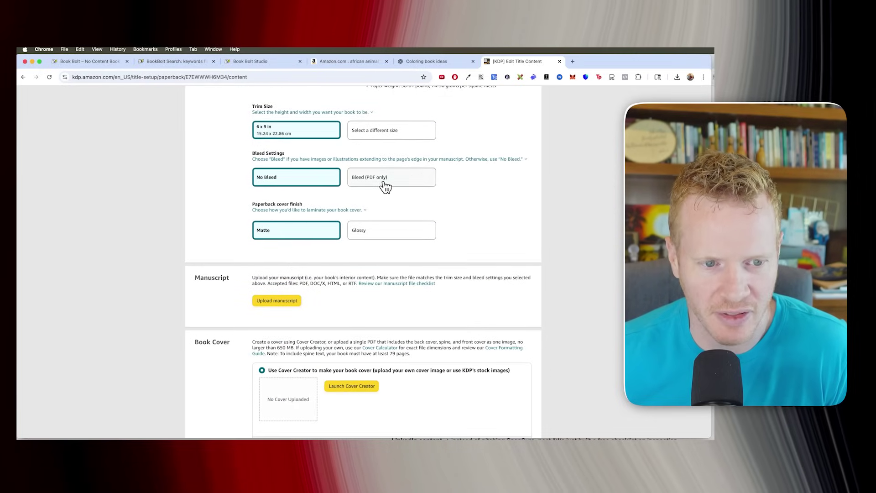
pyautogui.scroll(-2, 301, 229)
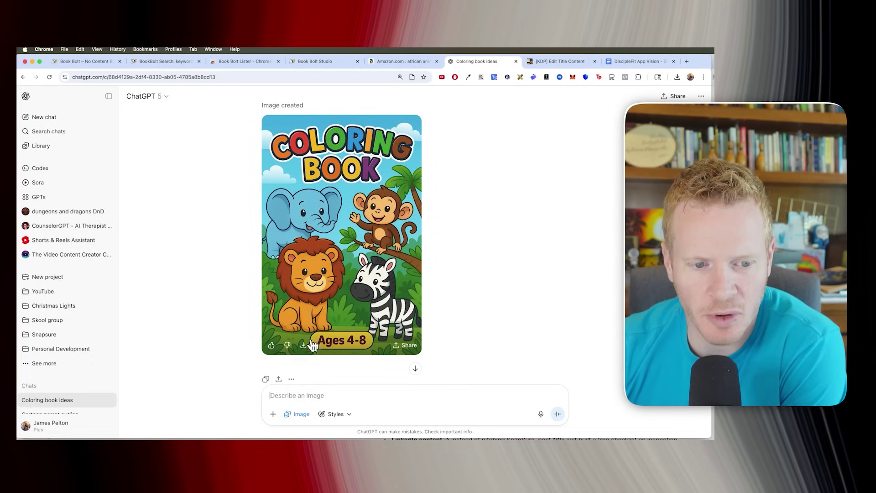
# - Save the ChatGPT Coloring Book cover image and export the Book Bolt project in CMYK
pyautogui.click(303, 346)
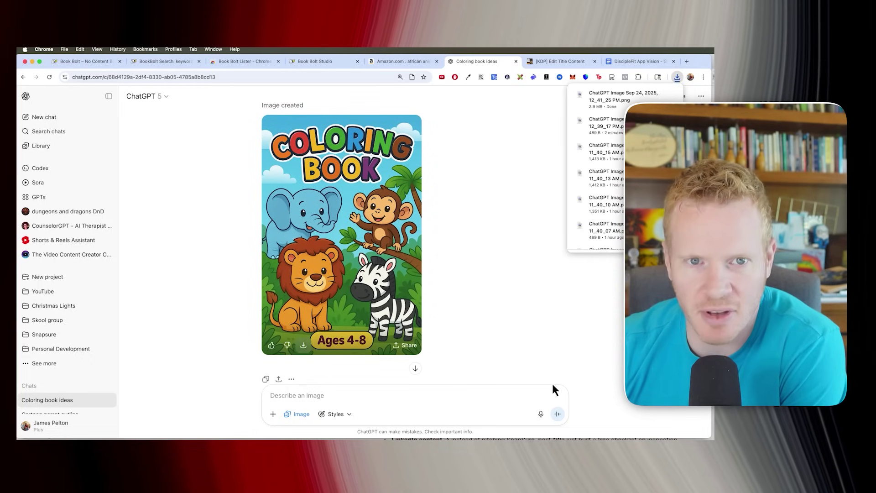
pyautogui.click(343, 60)
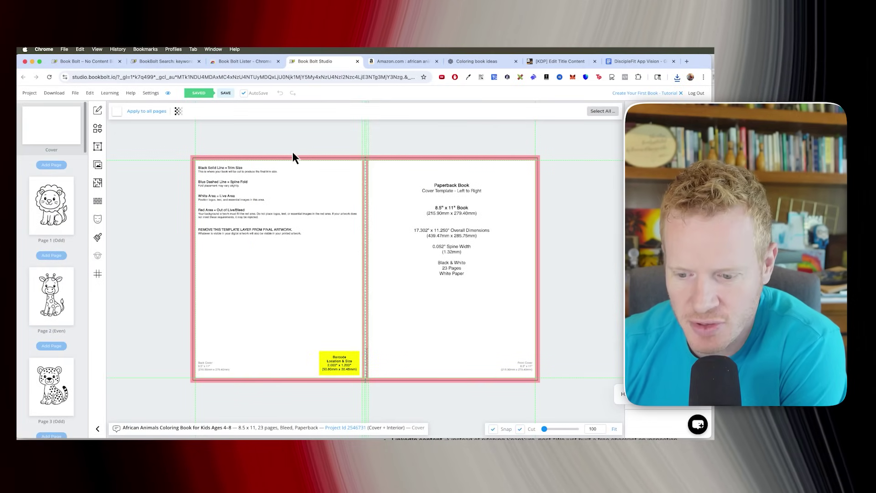
pyautogui.click(54, 96)
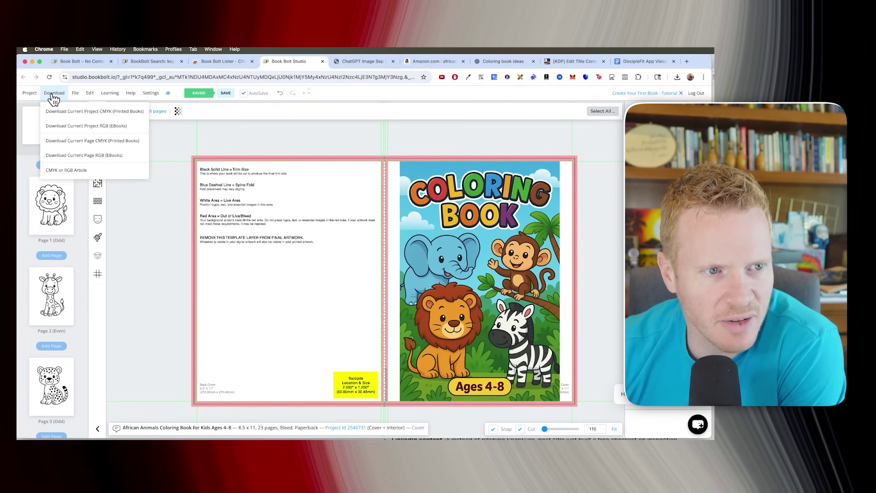
pyautogui.click(89, 114)
# - Return to the KDP paperback content page
pyautogui.click(416, 61)
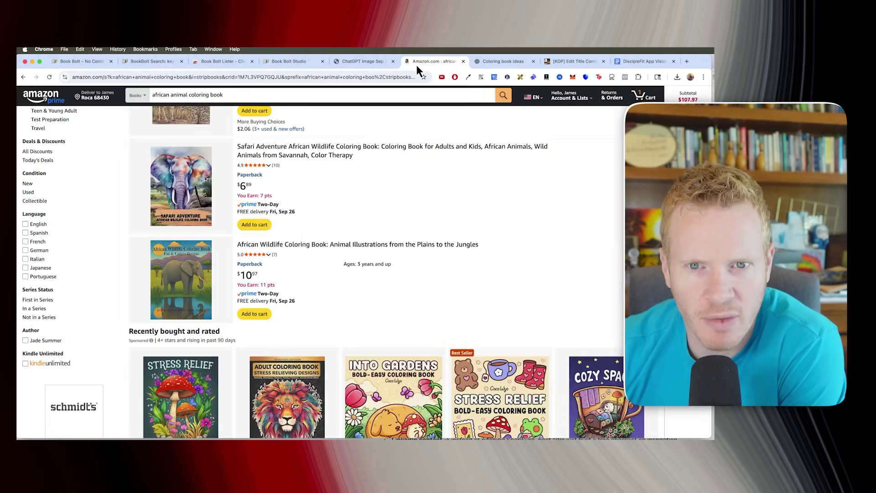
pyautogui.click(565, 61)
pyautogui.scroll(-5, 304, 283)
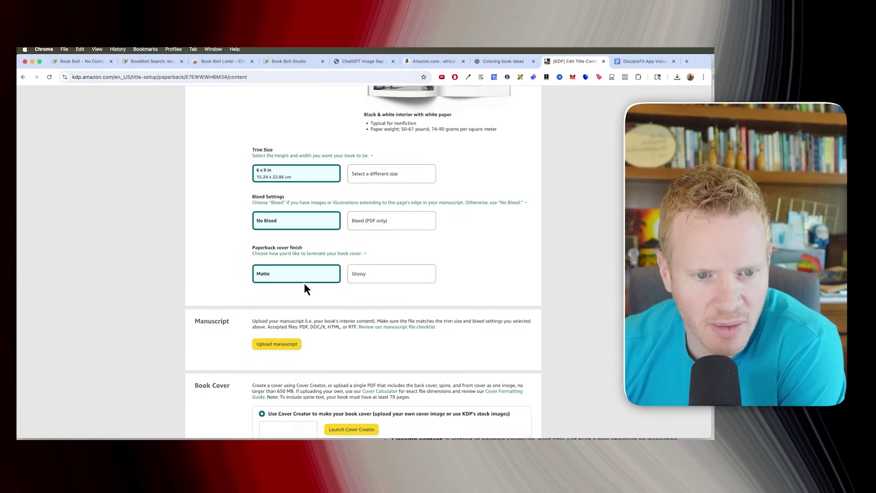
# - Upload the exported Book Bolt interior PDF as the manuscript
pyautogui.scroll(-2, 304, 283)
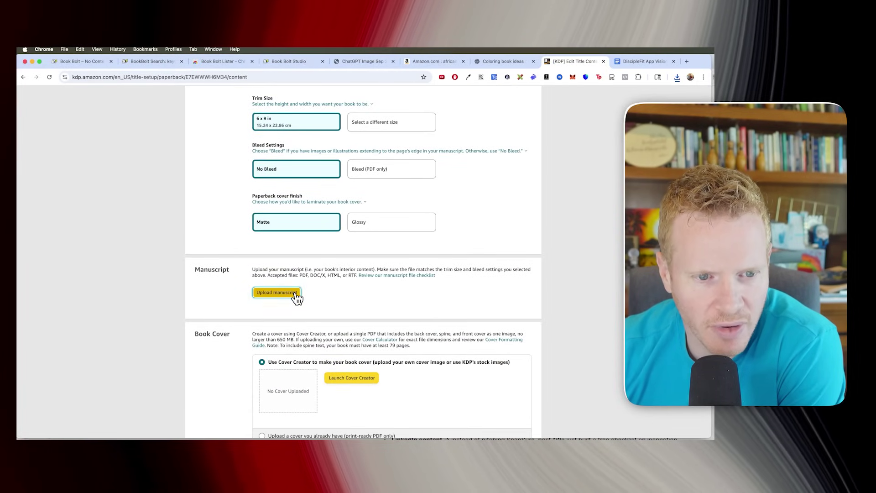
pyautogui.click(293, 293)
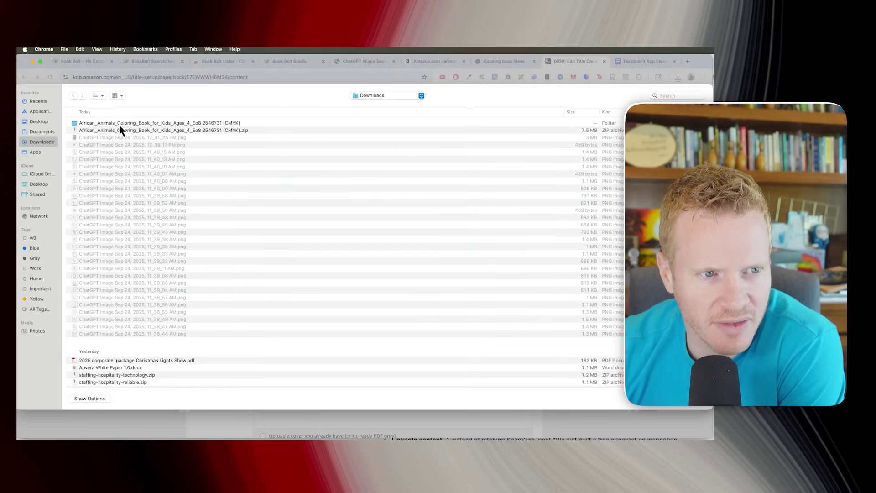
pyautogui.doubleClick(119, 124)
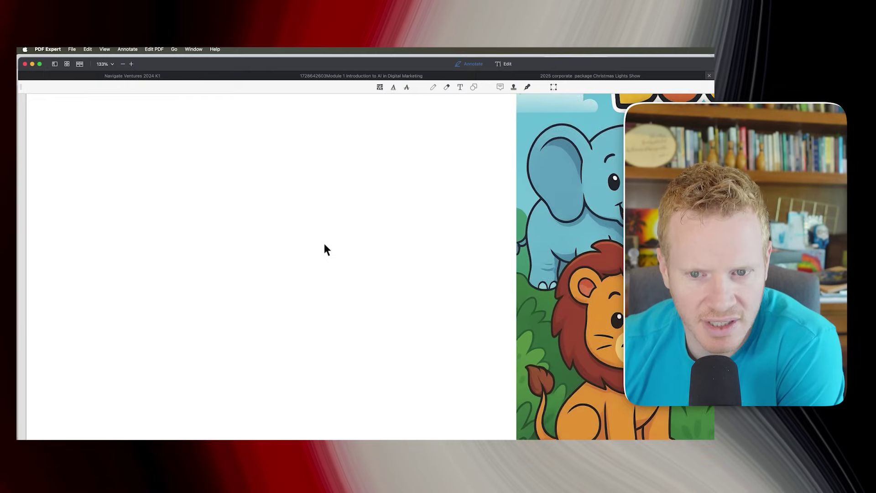
pyautogui.scroll(3, 325, 249)
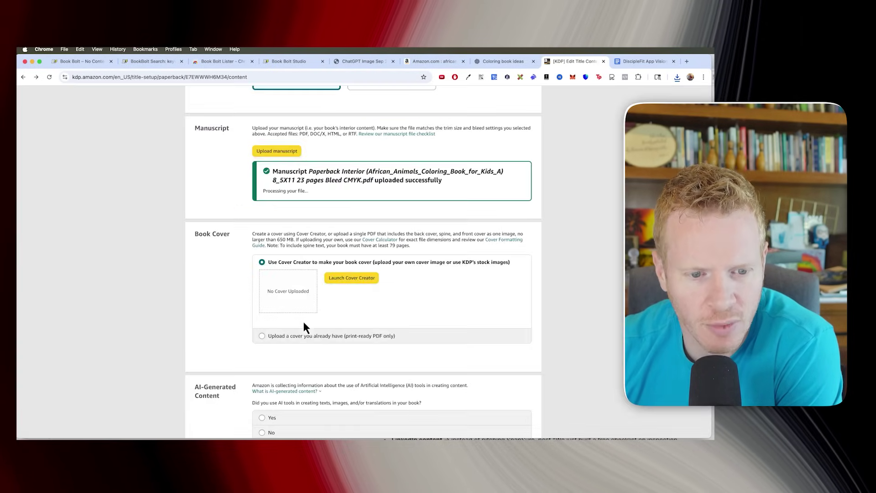
# - Choose 'Upload a cover you already have' and upload the paperback cover PDF
pyautogui.click(304, 336)
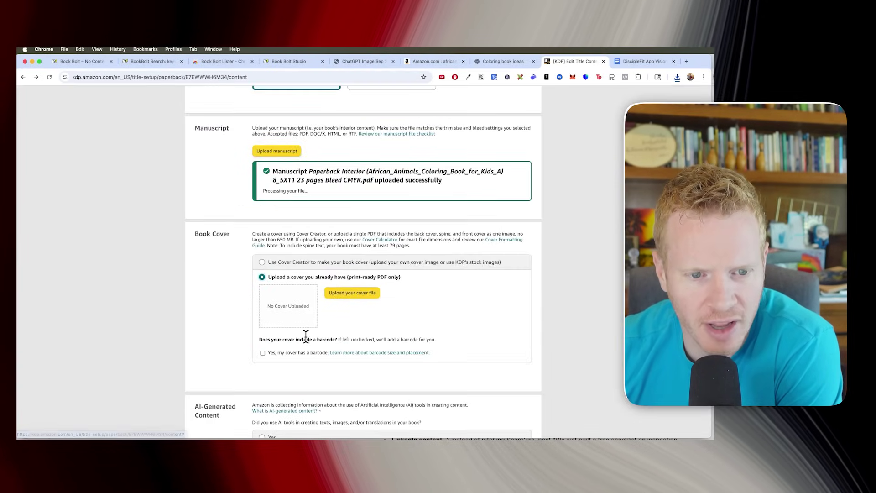
pyautogui.click(342, 293)
pyautogui.doubleClick(141, 131)
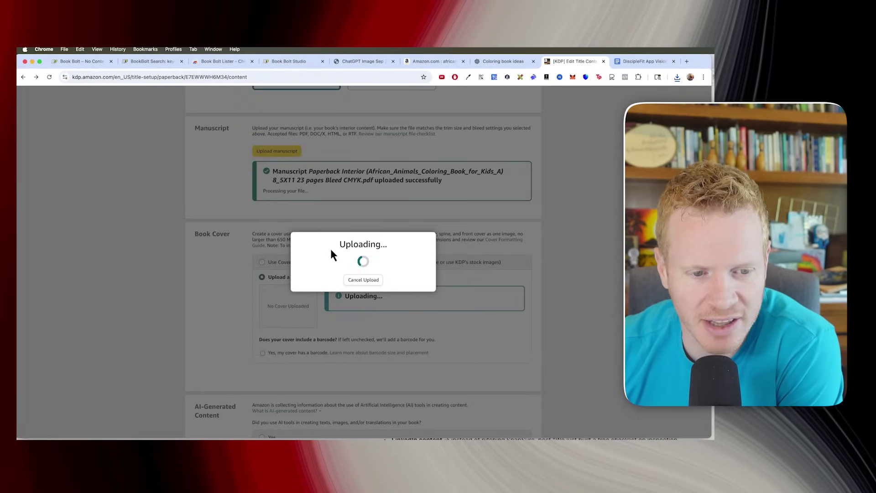
# - Answer Yes to the AI-Generated Content question
pyautogui.scroll(-4, 284, 305)
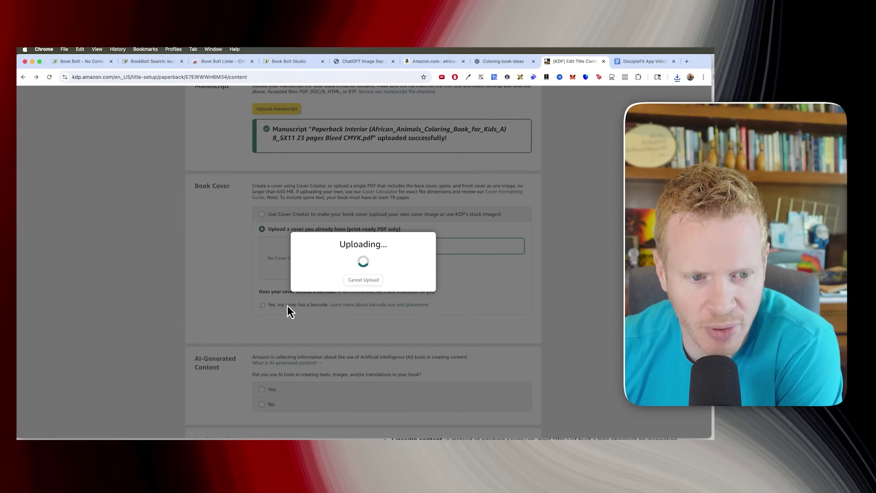
pyautogui.scroll(-6, 267, 310)
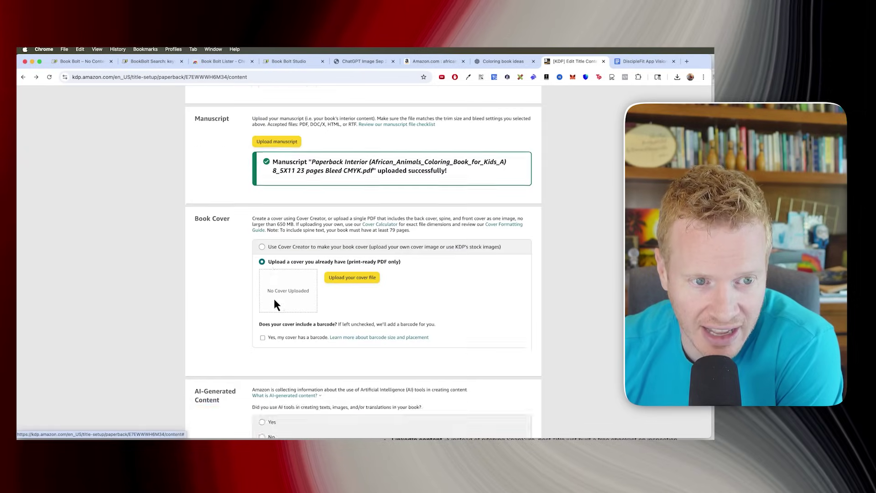
pyautogui.click(263, 206)
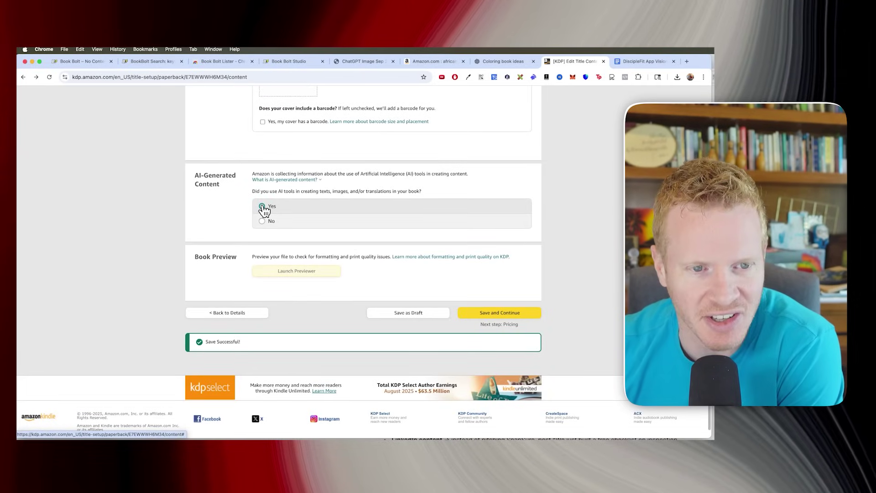
# - Disclose no AI-generated text and many AI images with minimal or no editing
pyautogui.click(262, 208)
pyautogui.click(386, 225)
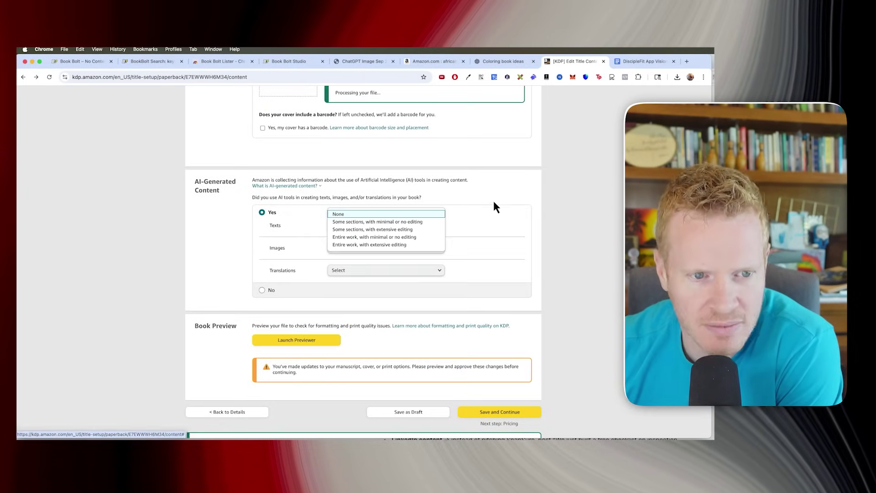
pyautogui.click(403, 214)
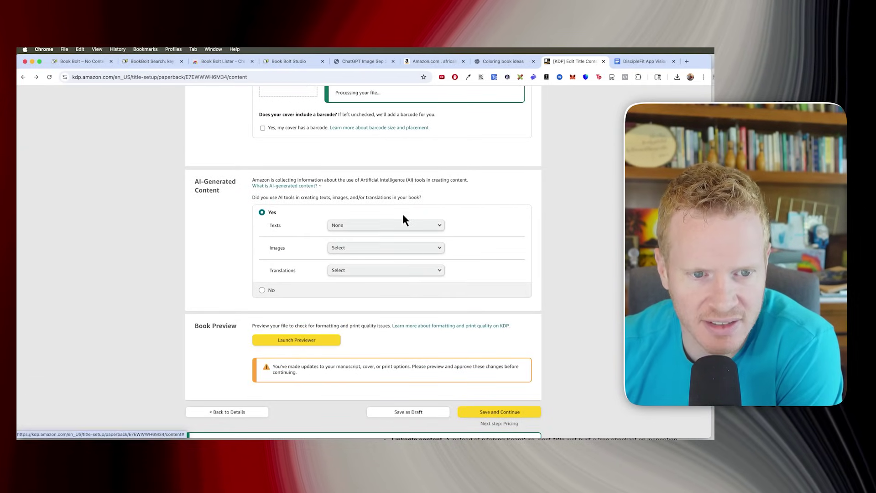
pyautogui.click(366, 249)
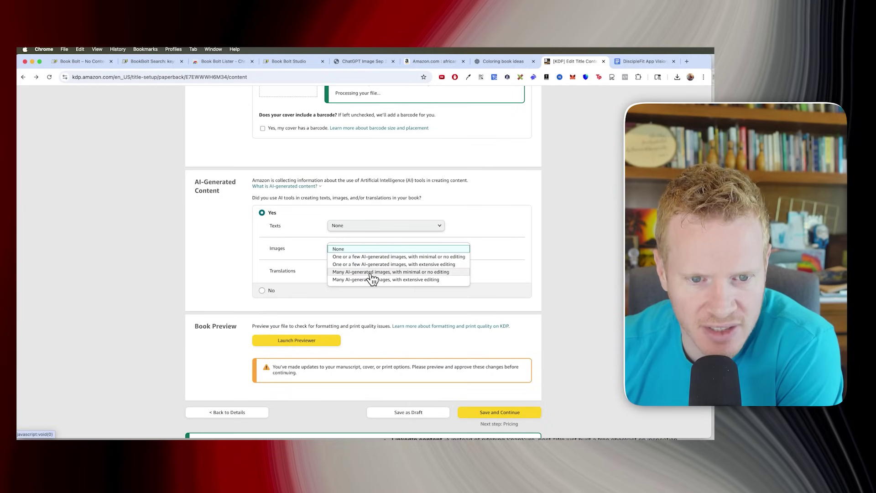
pyautogui.click(380, 272)
# - Name DALL-E as the AI image tool and launch the previewer
pyautogui.click(367, 273)
pyautogui.write('DAL')
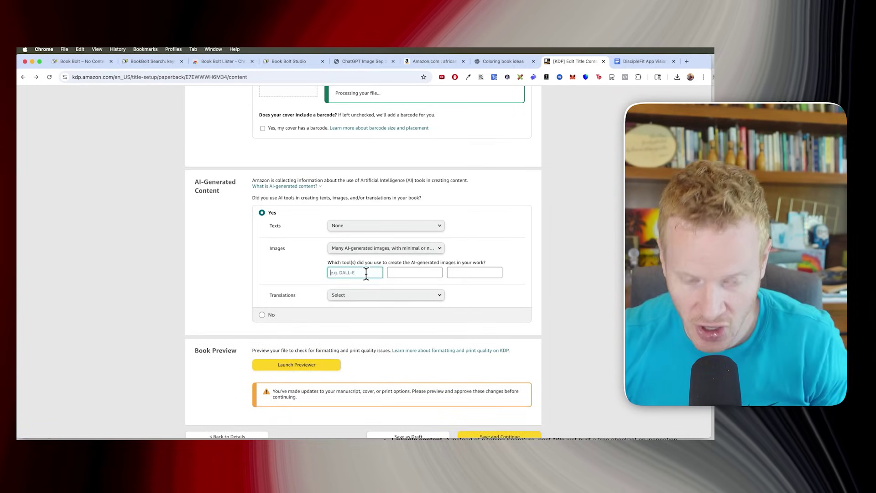
pyautogui.write('L-E')
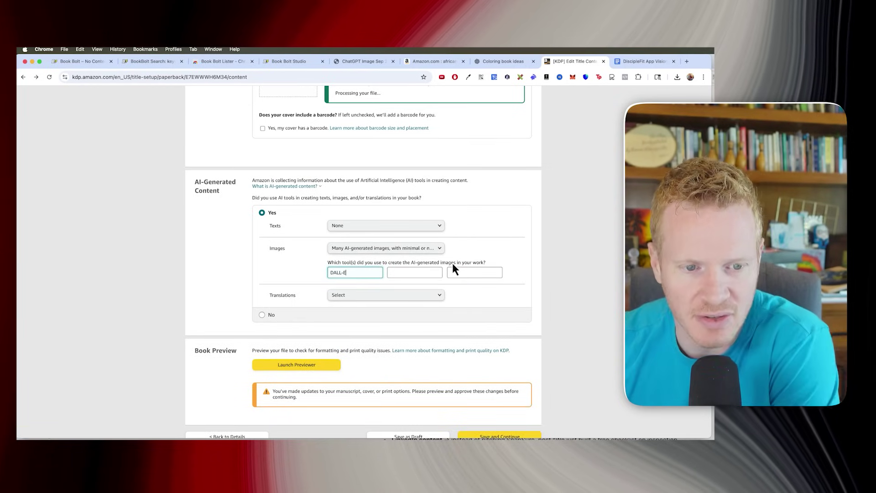
pyautogui.scroll(-3, 453, 263)
pyautogui.click(317, 288)
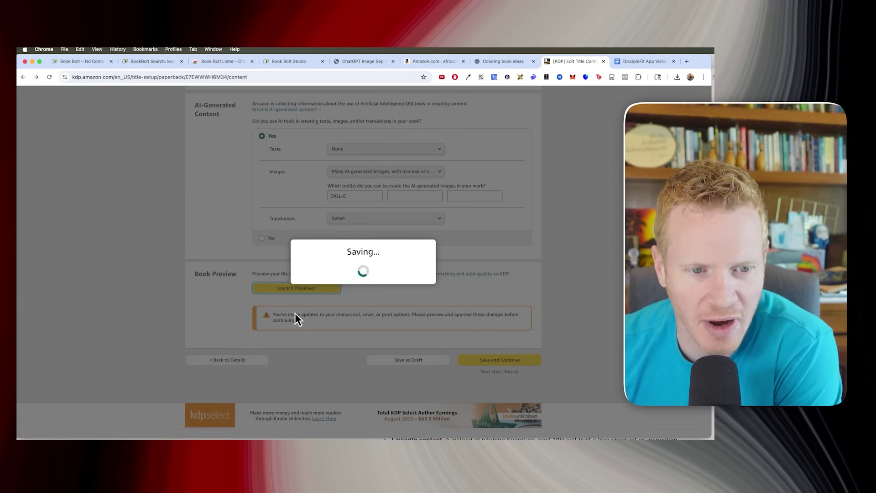
# - Dismiss KDP's file processing error and accept the page count change in Book Bolt
pyautogui.click(425, 281)
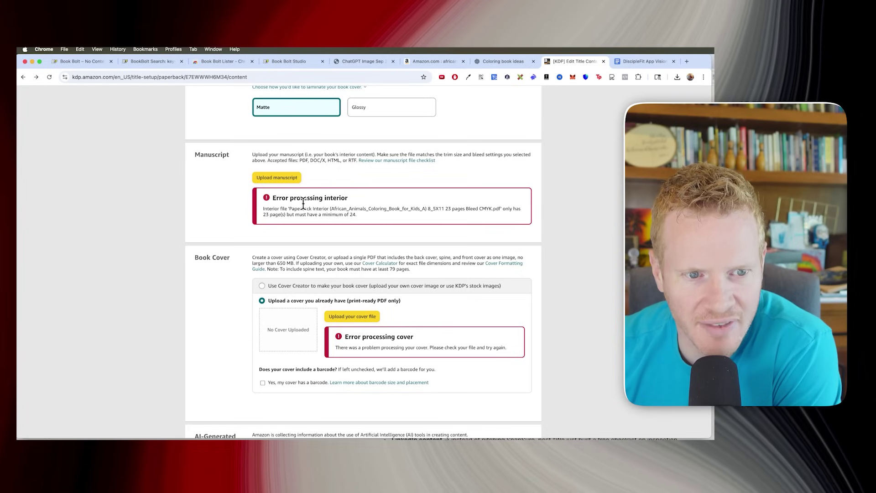
pyautogui.scroll(15, 294, 212)
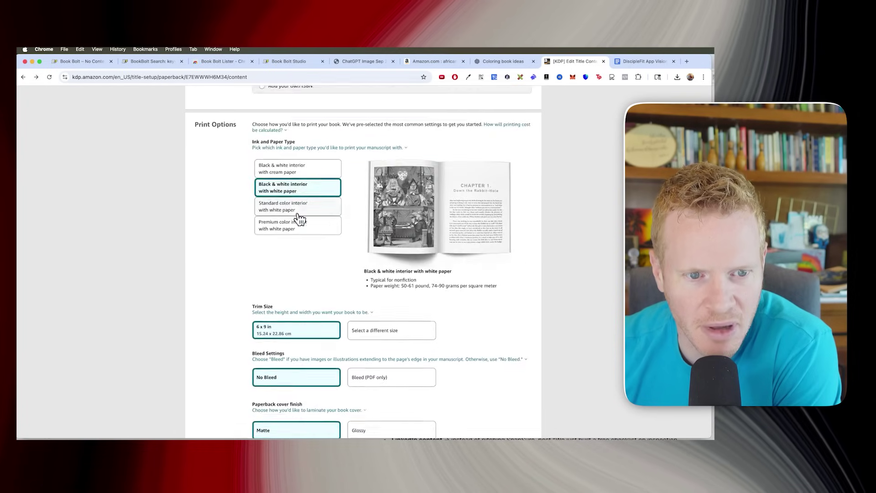
pyautogui.click(157, 62)
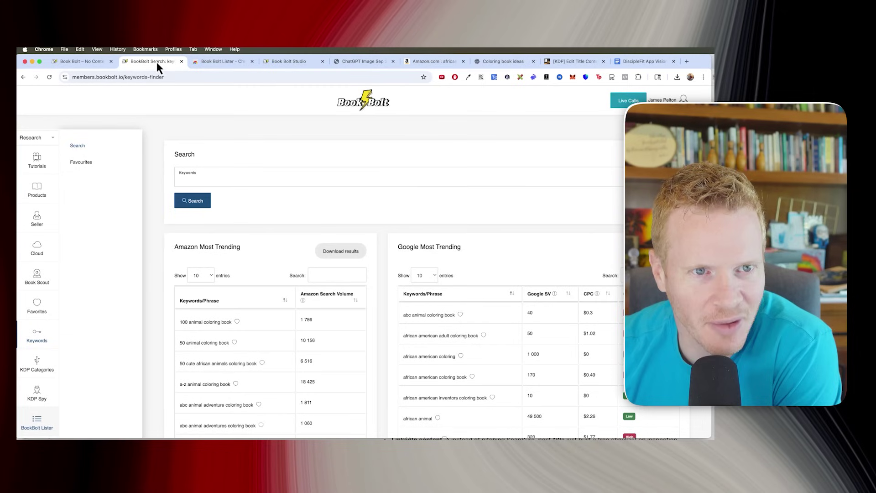
pyautogui.click(279, 62)
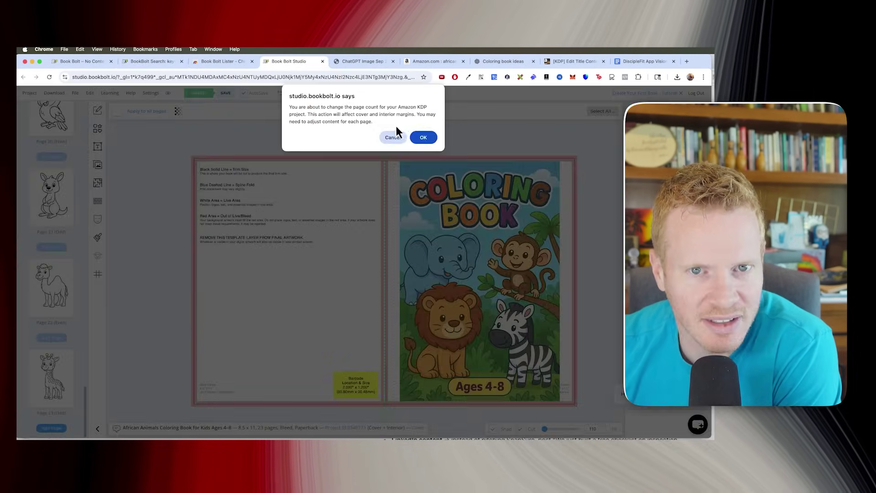
pyautogui.click(423, 137)
# - Check the 24-page minimum error on KDP and download ChatGPT's warthog line drawing
pyautogui.click(500, 61)
pyautogui.scroll(20, 427, 304)
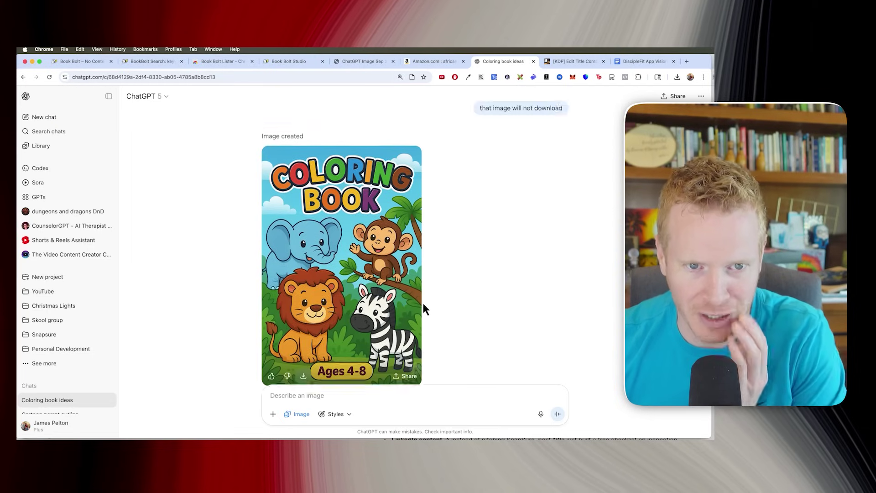
pyautogui.scroll(5, 425, 303)
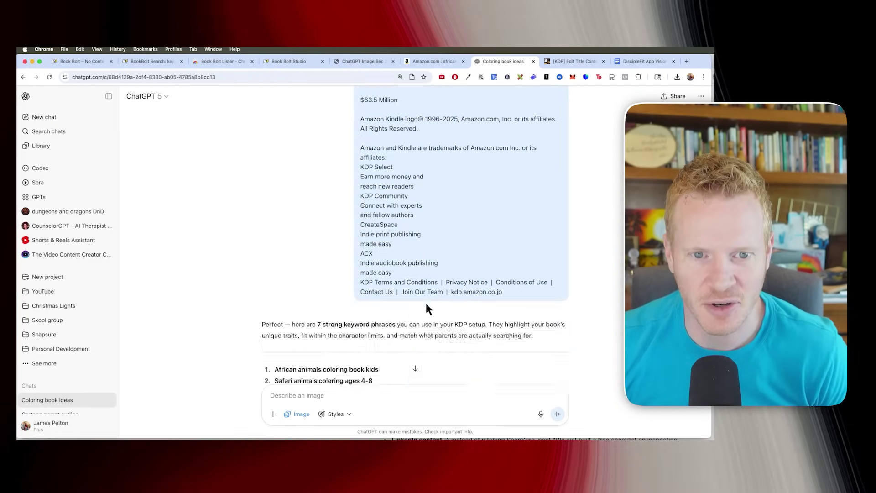
pyautogui.scroll(-8, 426, 302)
pyautogui.scroll(-15, 425, 303)
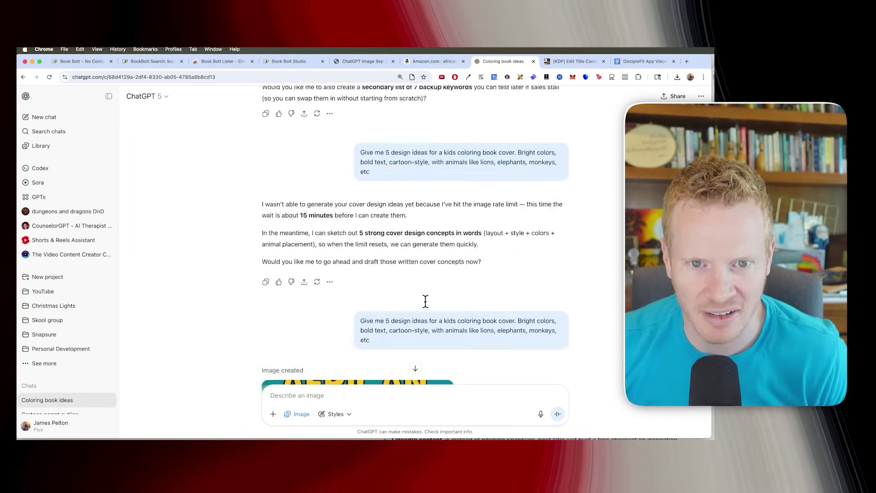
pyautogui.hotkey('ctrl', 'Tab')
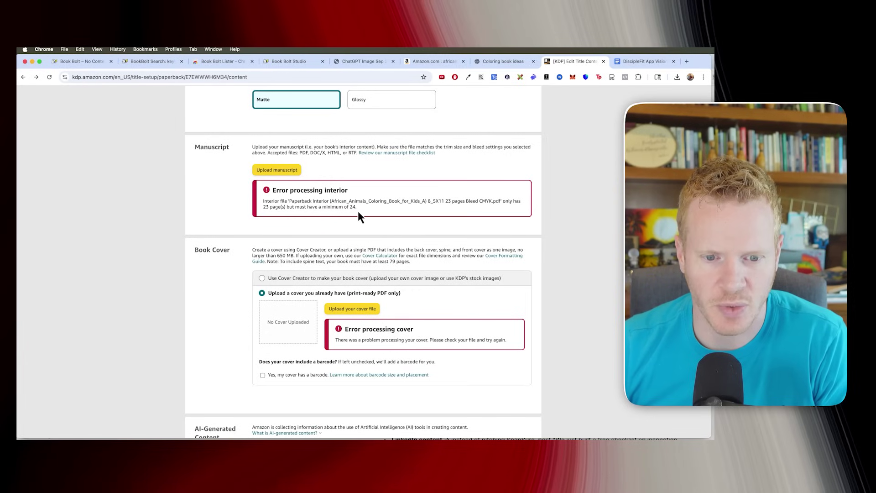
pyautogui.scroll(-2, 349, 245)
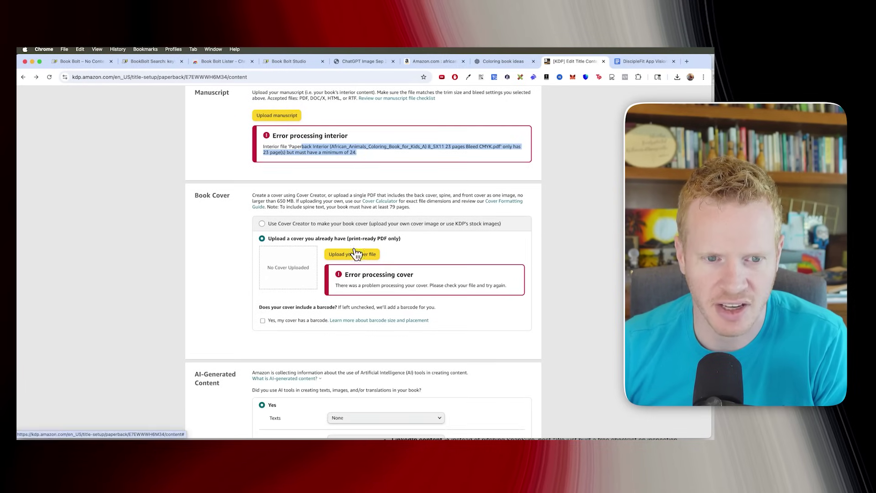
pyautogui.hotkey('ctrl', 'shift', 'Tab')
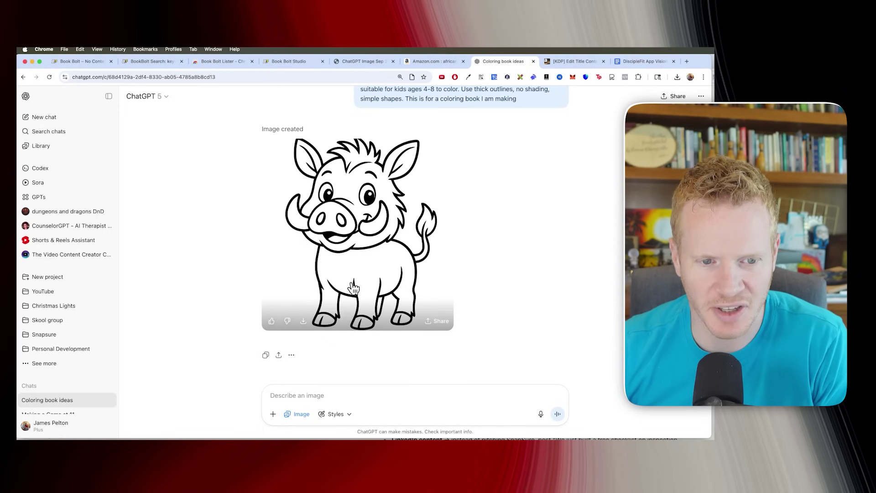
pyautogui.click(303, 321)
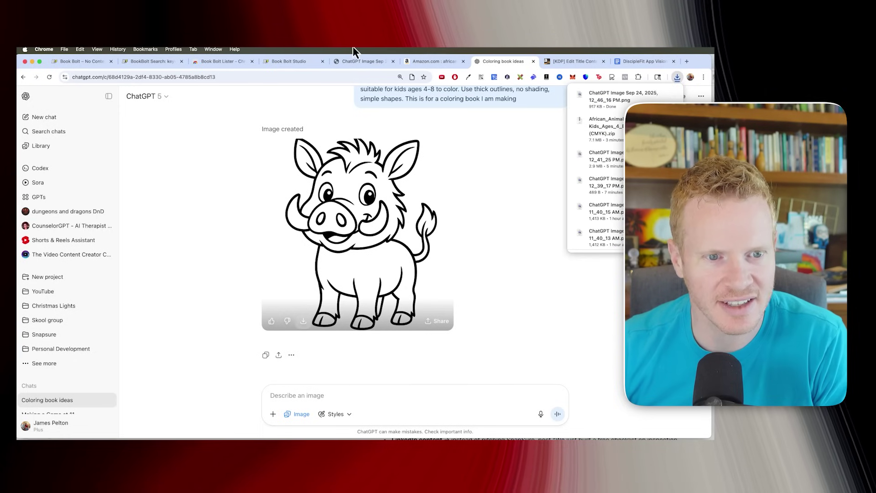
# - Put the warthog art on page 24, save and re-download the book, then return to KDP
pyautogui.click(303, 61)
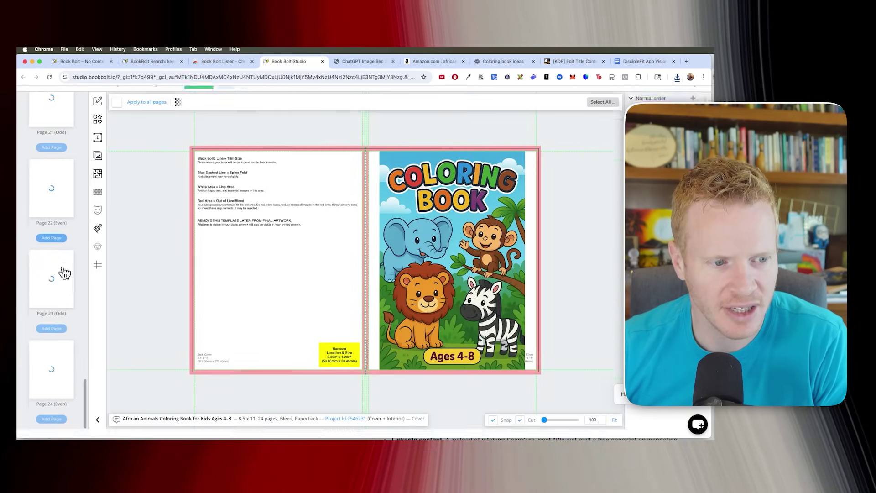
pyautogui.click(53, 374)
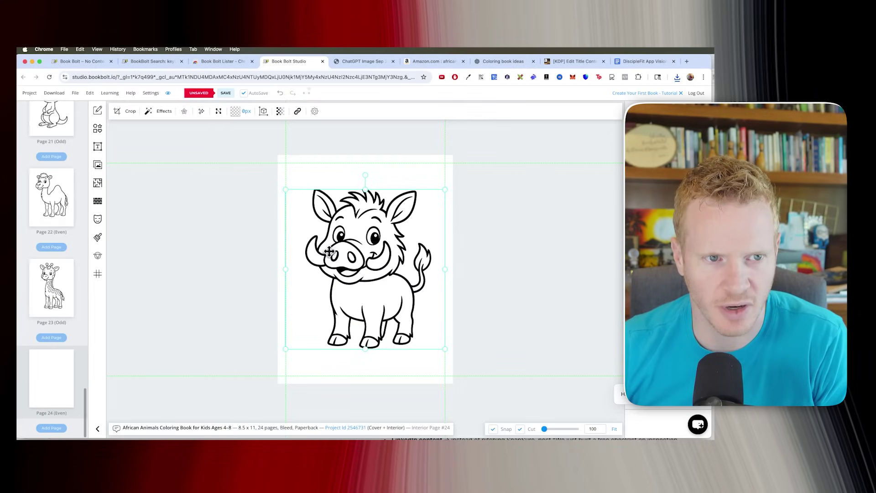
pyautogui.click(225, 93)
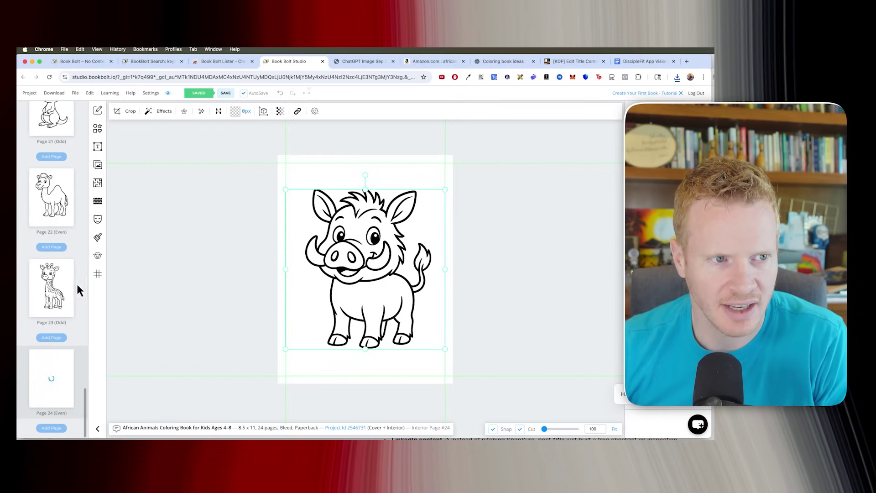
pyautogui.click(51, 93)
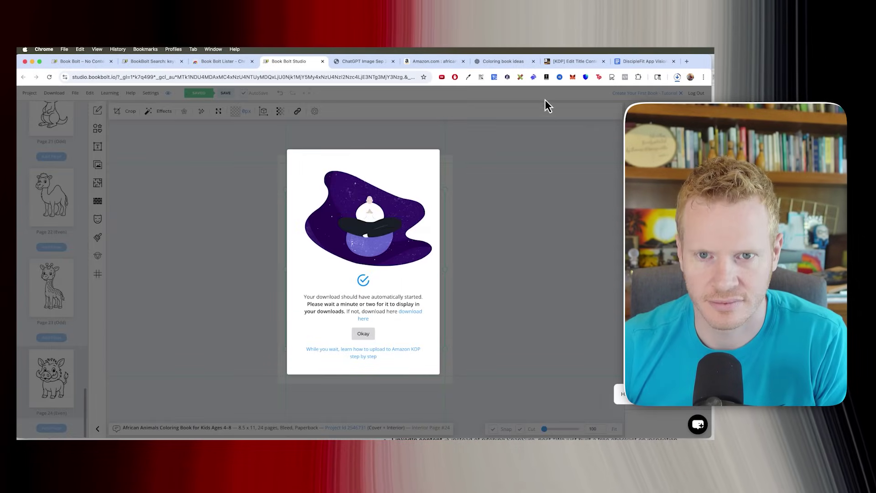
pyautogui.click(567, 62)
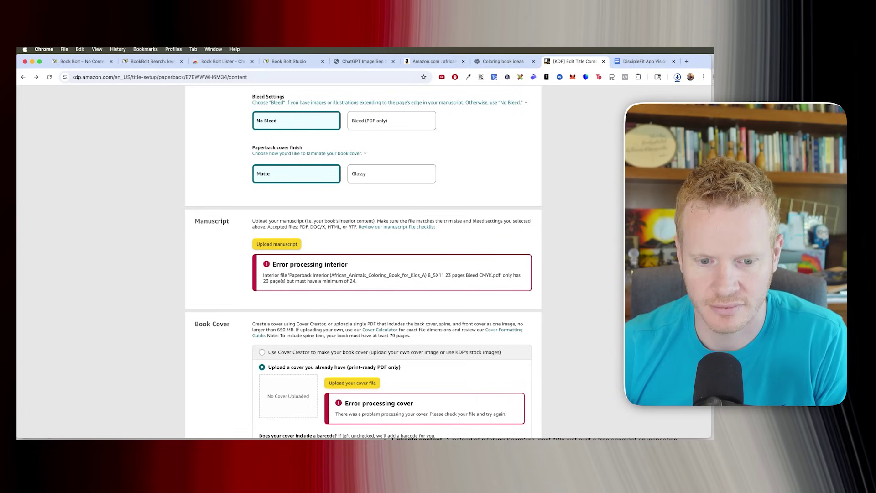
# - Upload the updated 24-page interior PDF as the manuscript and launch the previewer
pyautogui.scroll(-2, 412, 330)
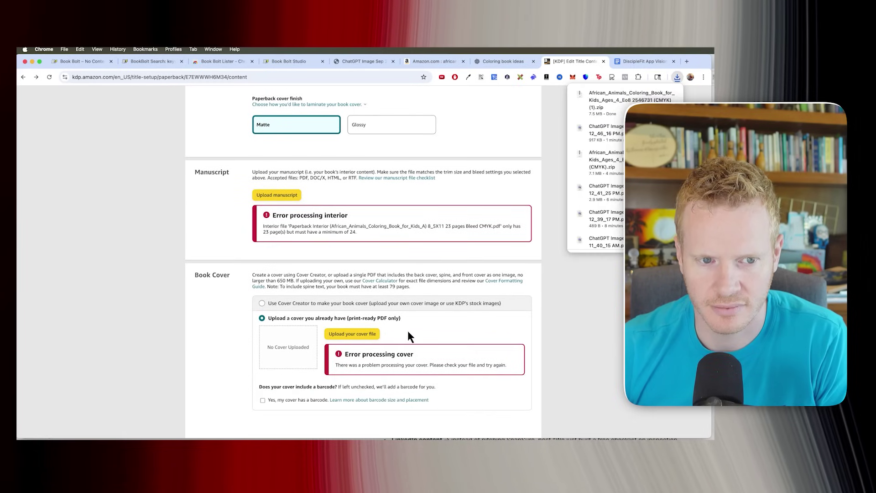
pyautogui.scroll(1, 319, 232)
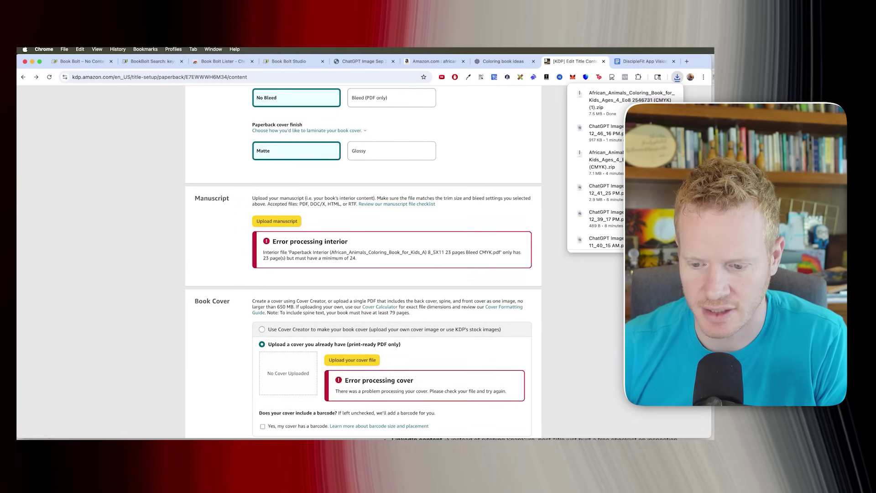
pyautogui.click(631, 100)
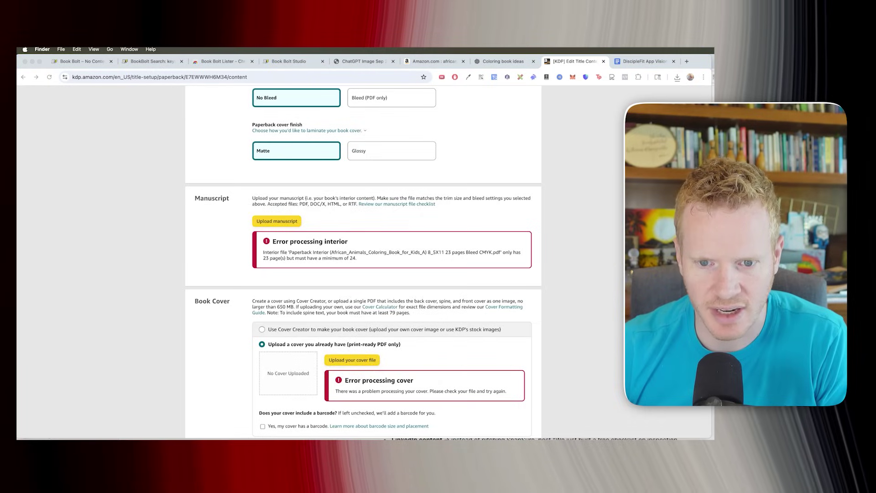
pyautogui.click(276, 221)
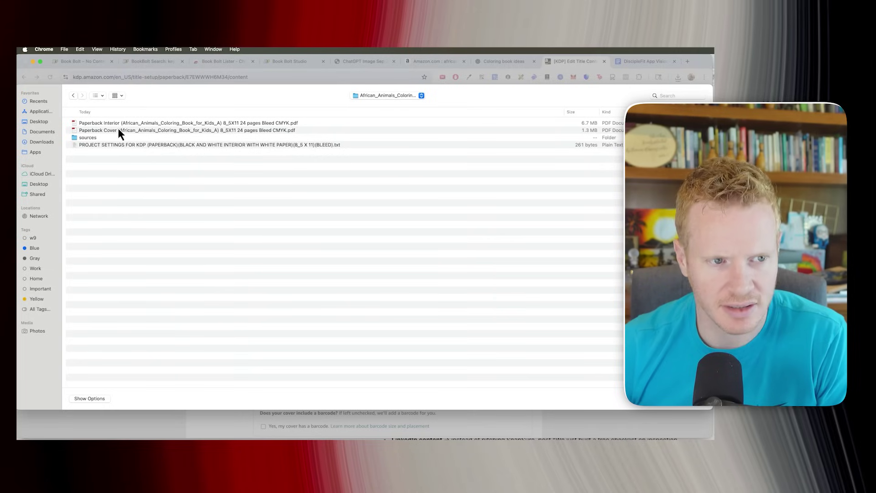
pyautogui.click(119, 124)
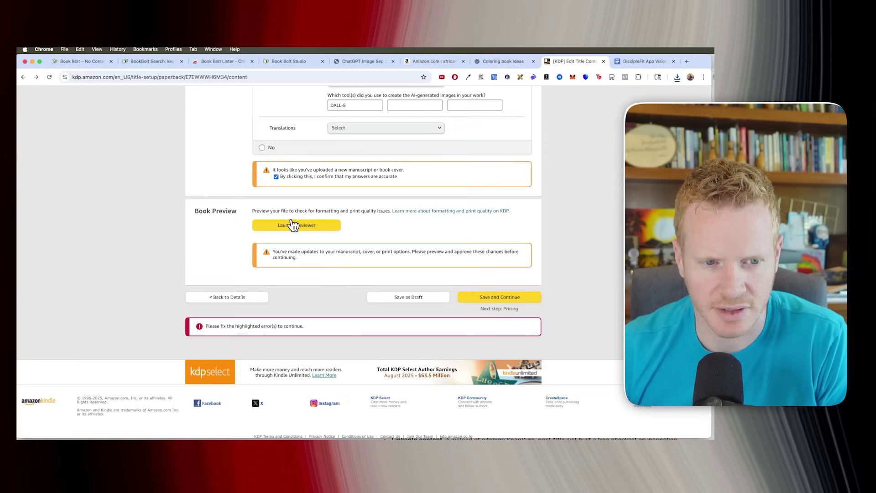
pyautogui.click(292, 225)
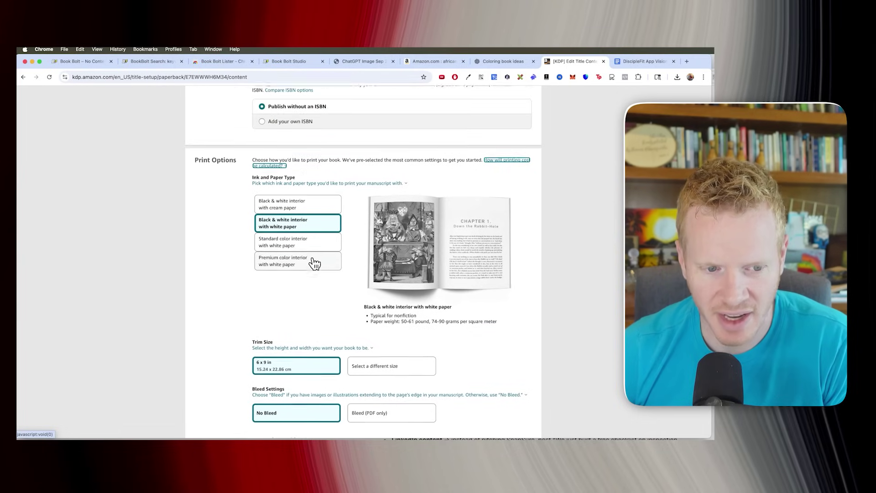
# - Check Book Bolt's page size and set the KDP trim size to 8.5 x 11 in
pyautogui.scroll(-3, 260, 360)
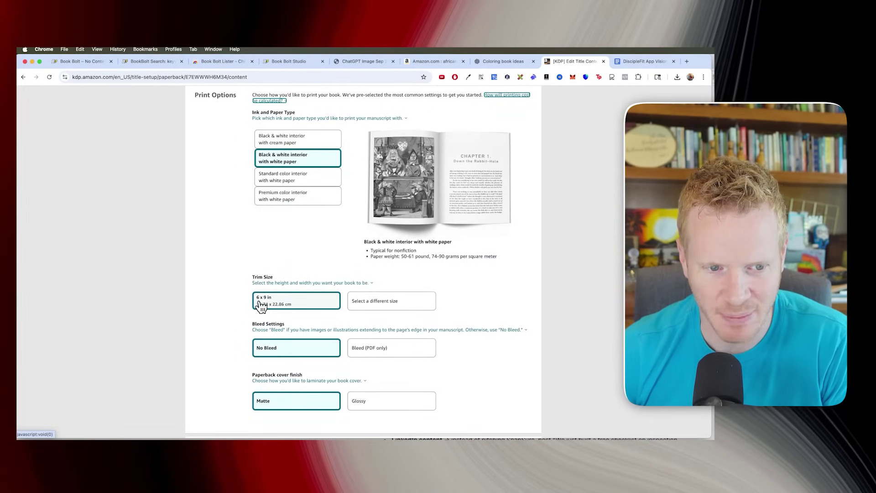
pyautogui.click(307, 61)
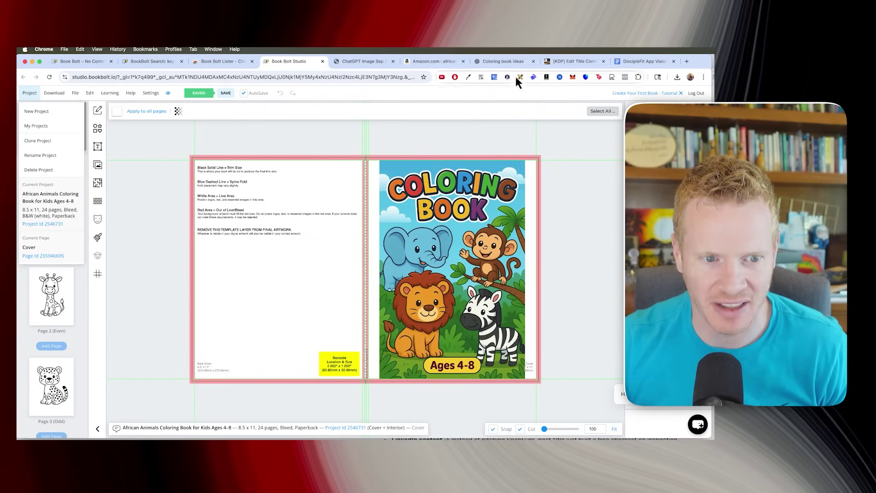
pyautogui.click(566, 61)
pyautogui.click(377, 296)
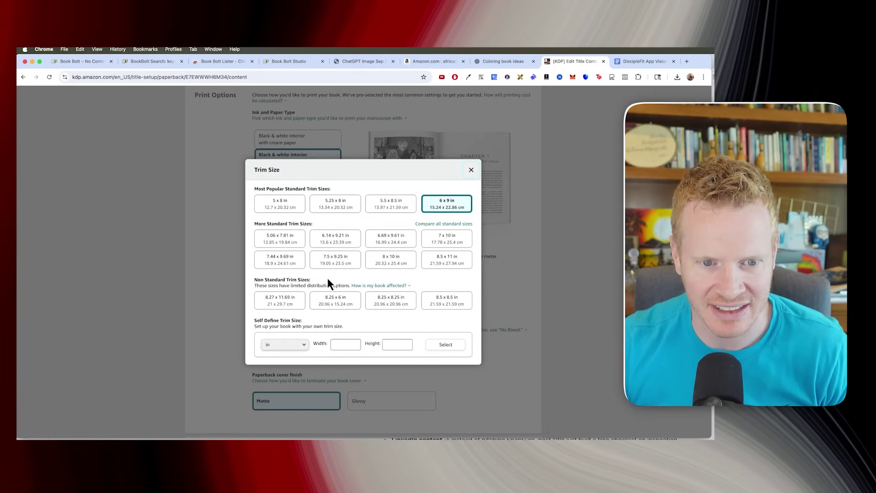
pyautogui.click(405, 296)
# - Launch the Print Previewer for the 24-page paperback
pyautogui.scroll(-7, 433, 297)
pyautogui.scroll(-3, 432, 300)
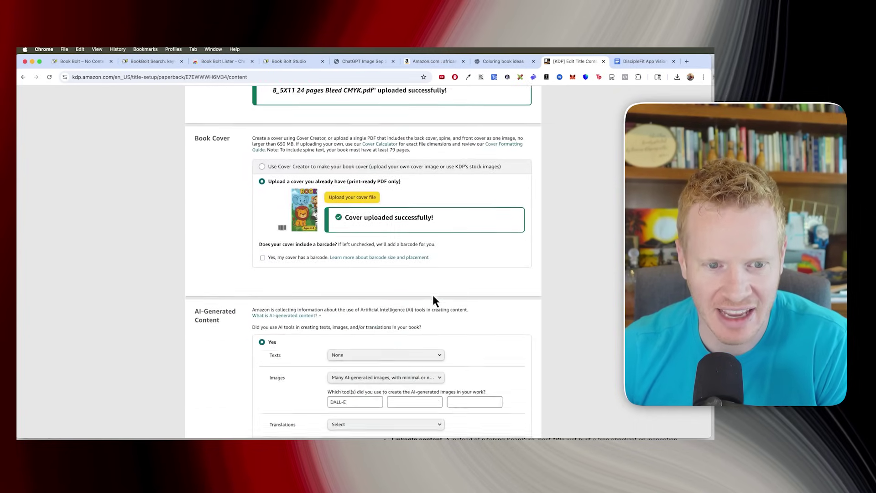
pyautogui.scroll(3, 433, 300)
pyautogui.scroll(-3, 432, 301)
pyautogui.scroll(-3, 432, 296)
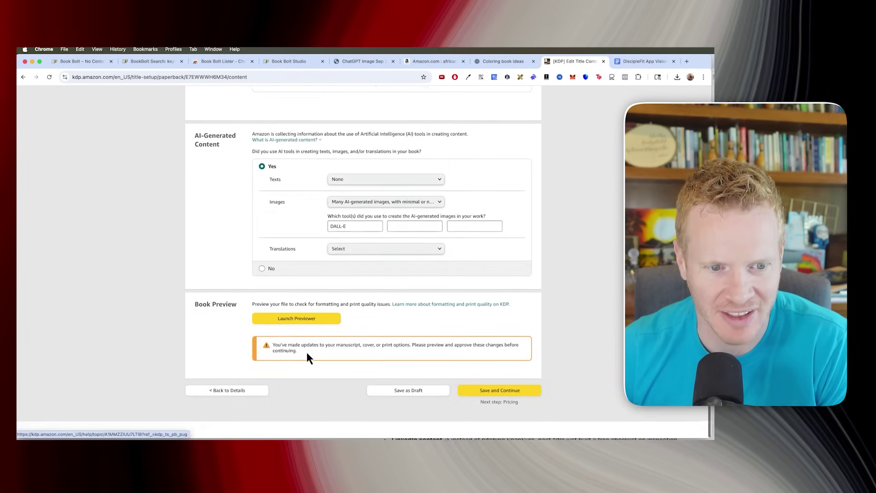
pyautogui.click(301, 325)
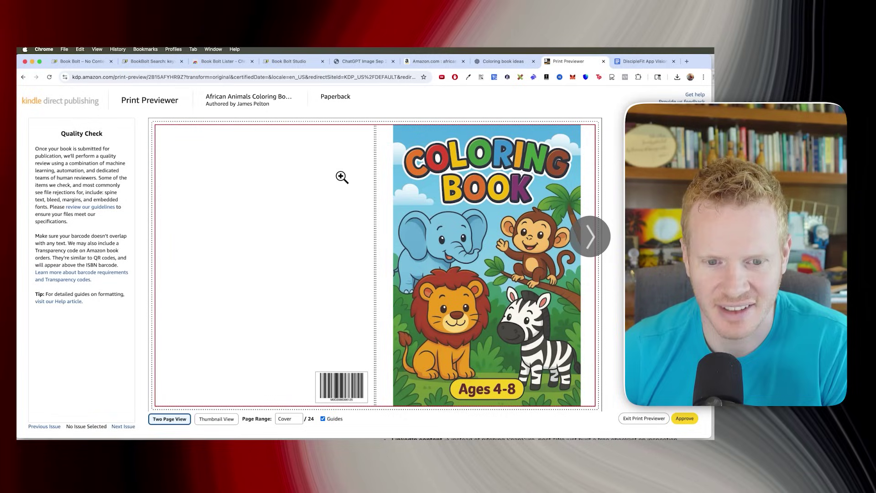
# - Page through the cover and spreads of the coloring book preview, then approve it
pyautogui.click(584, 236)
pyautogui.click(584, 237)
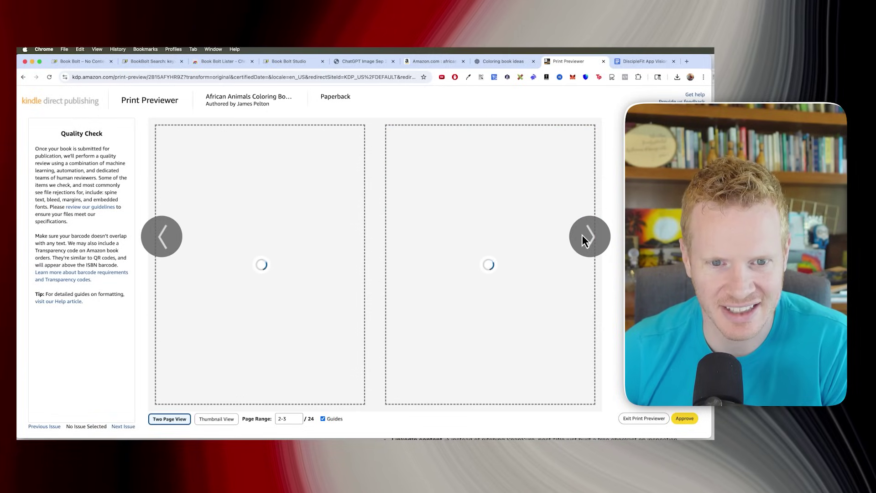
pyautogui.click(584, 237)
pyautogui.click(584, 236)
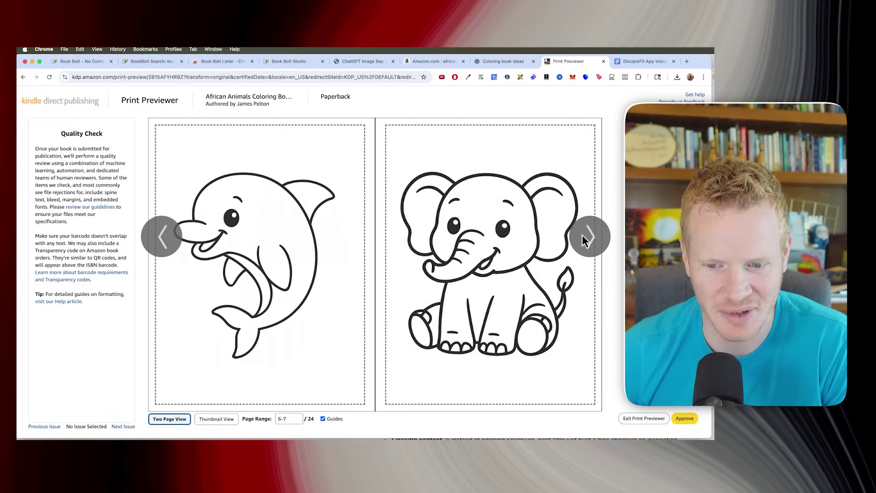
pyautogui.click(584, 237)
pyautogui.click(584, 236)
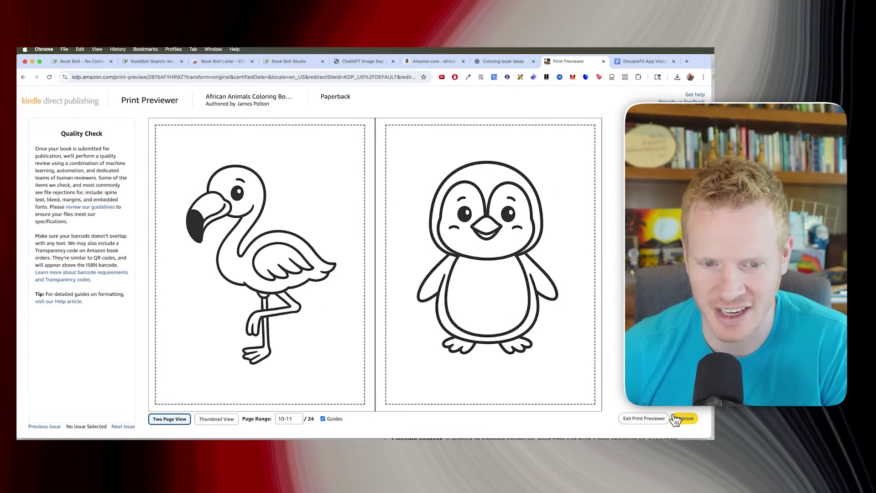
pyautogui.click(675, 420)
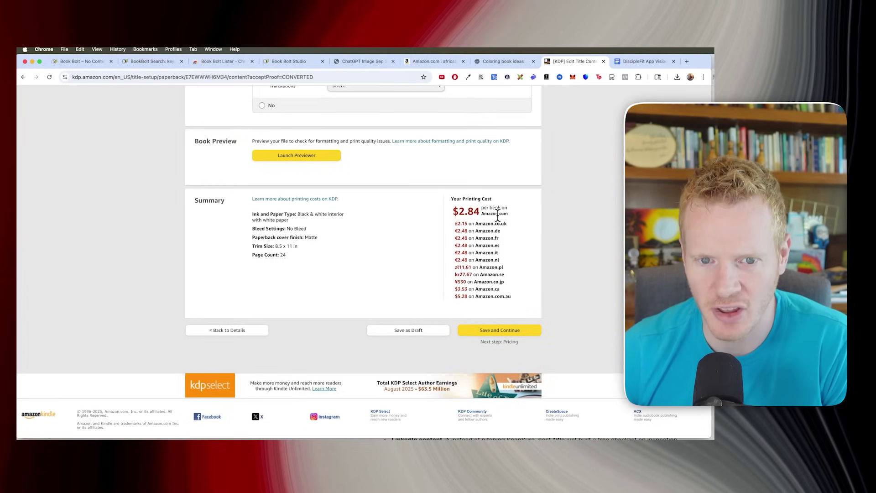
# - Answer the AI-generated translations question and view the minimum list price details
pyautogui.click(365, 233)
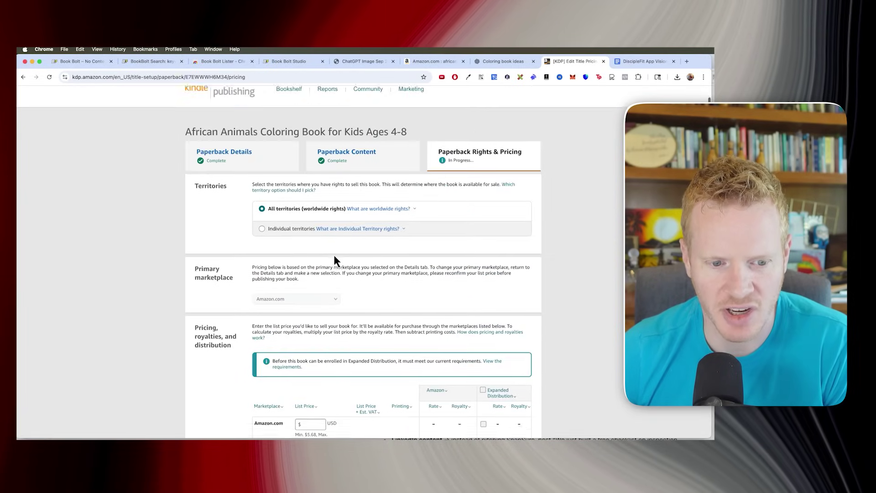
pyautogui.scroll(-5, 303, 212)
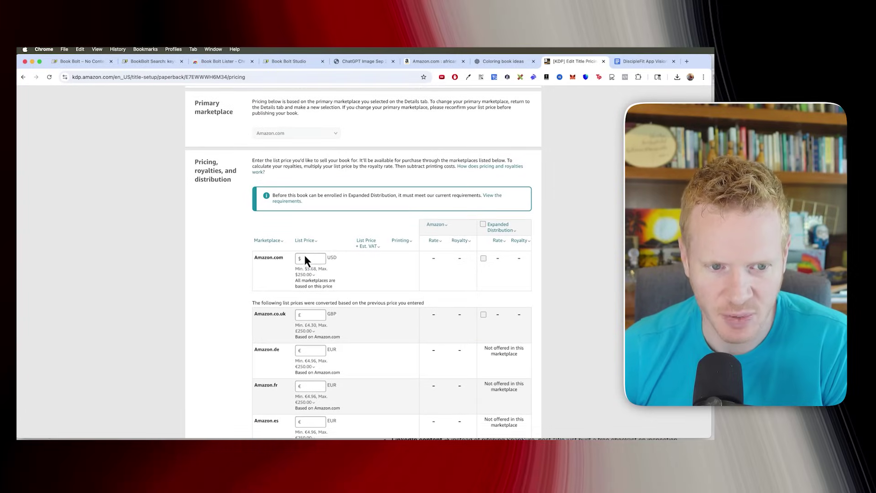
pyautogui.click(317, 270)
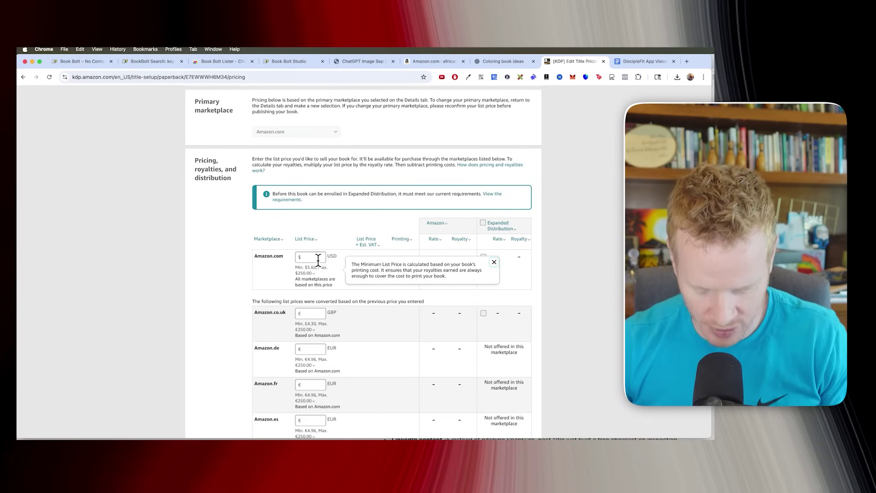
# - Enter a $9.99 Amazon.com list price and check the $3.15 royalty
pyautogui.click(319, 256)
pyautogui.write('9.99')
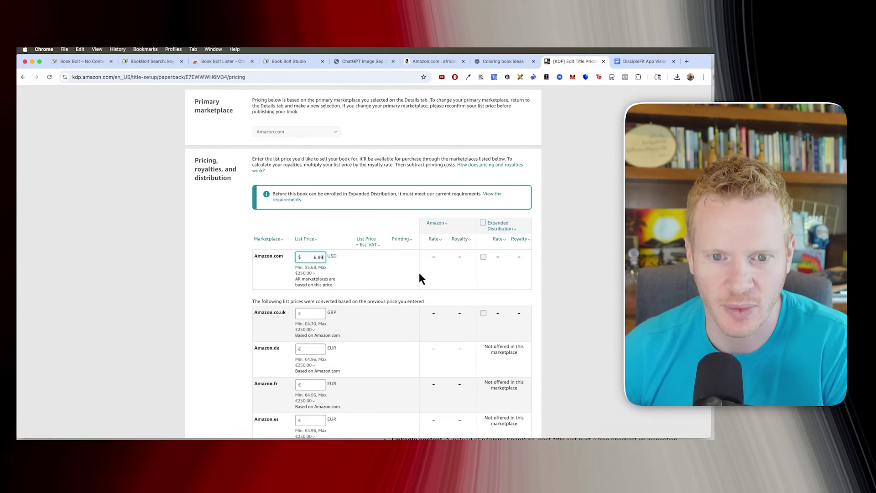
pyautogui.scroll(-2, 364, 228)
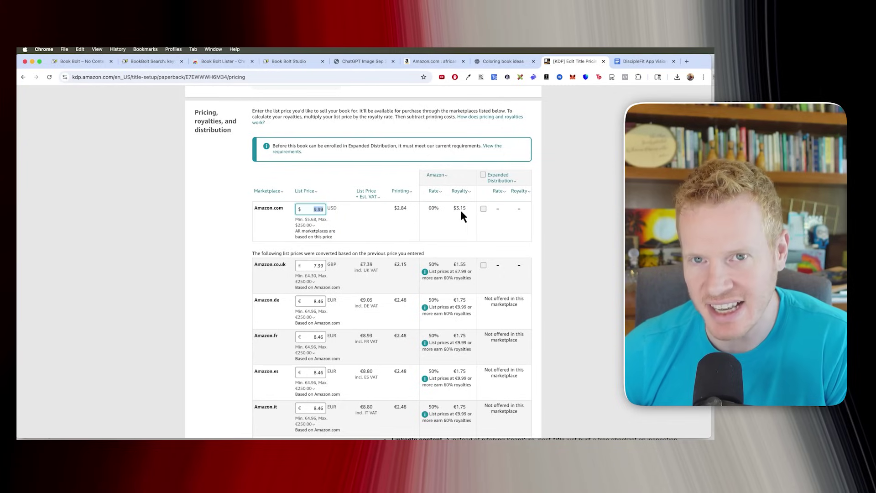
pyautogui.moveTo(456, 208); pyautogui.dragTo(474, 208)
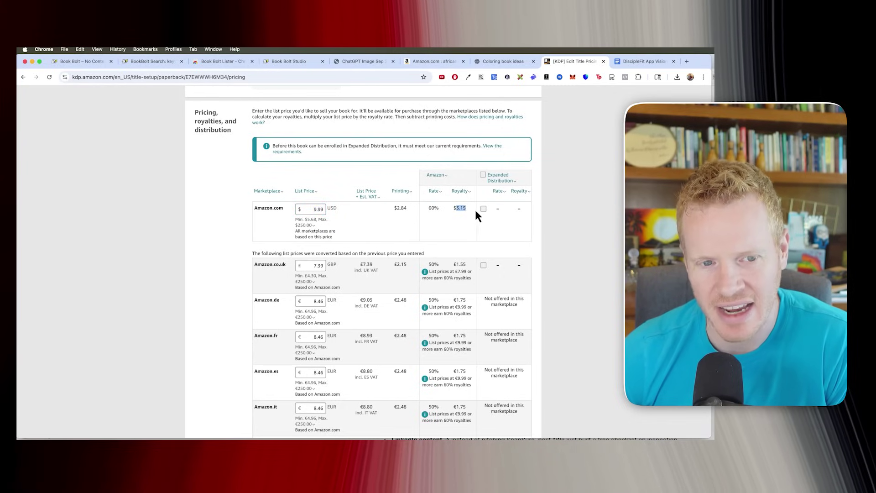
pyautogui.click(296, 225)
pyautogui.click(400, 208)
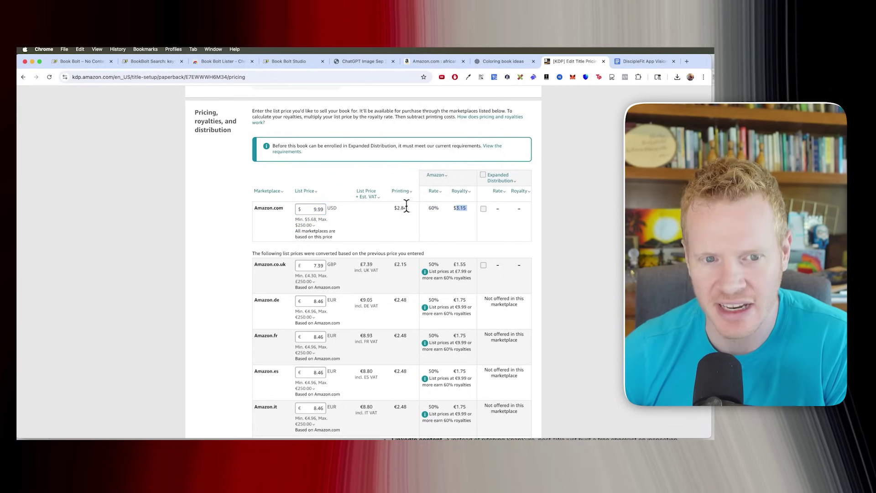
# - Try an $8.99 list price, then restore $9.99 and recalculate royalties
pyautogui.doubleClick(318, 209)
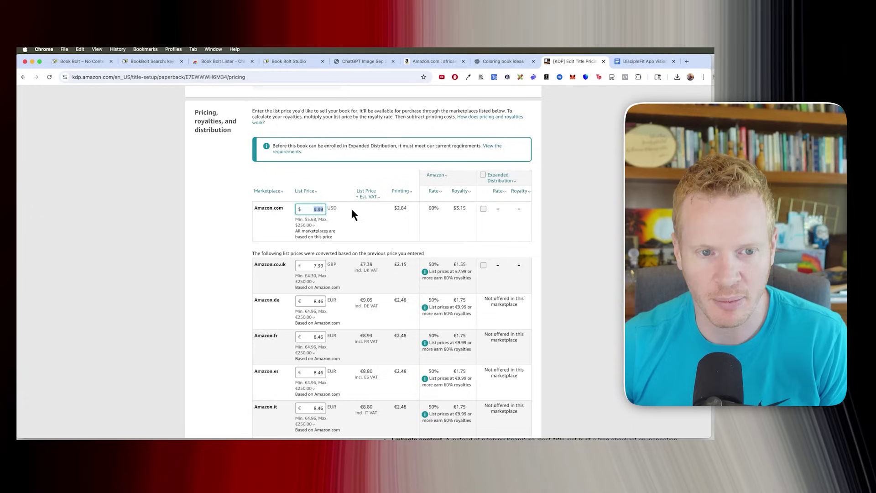
pyautogui.write('8.99')
pyautogui.click(553, 221)
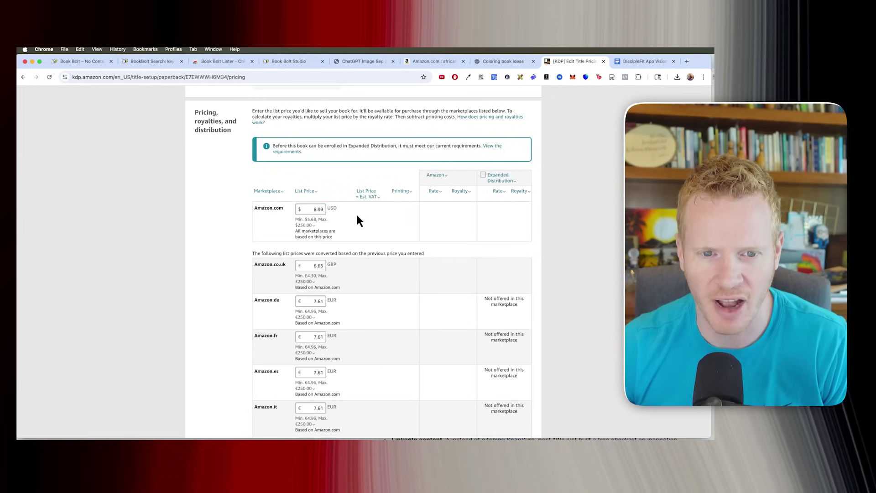
pyautogui.doubleClick(307, 208)
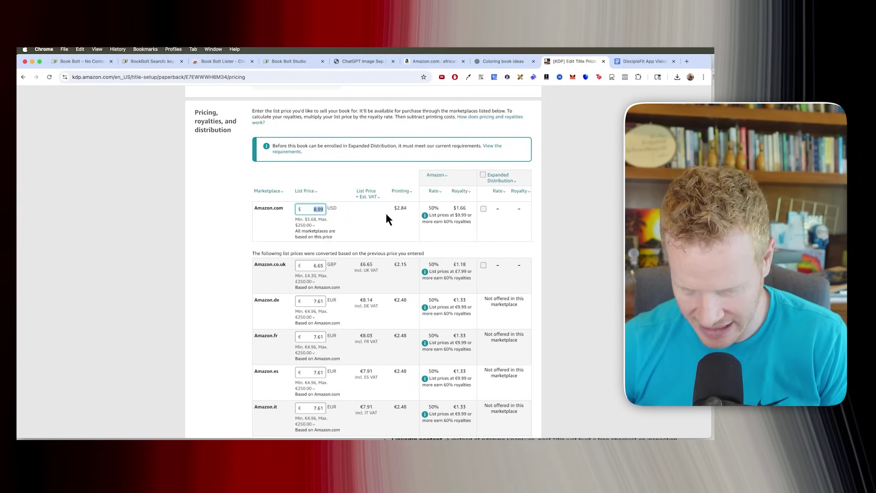
pyautogui.write('9')
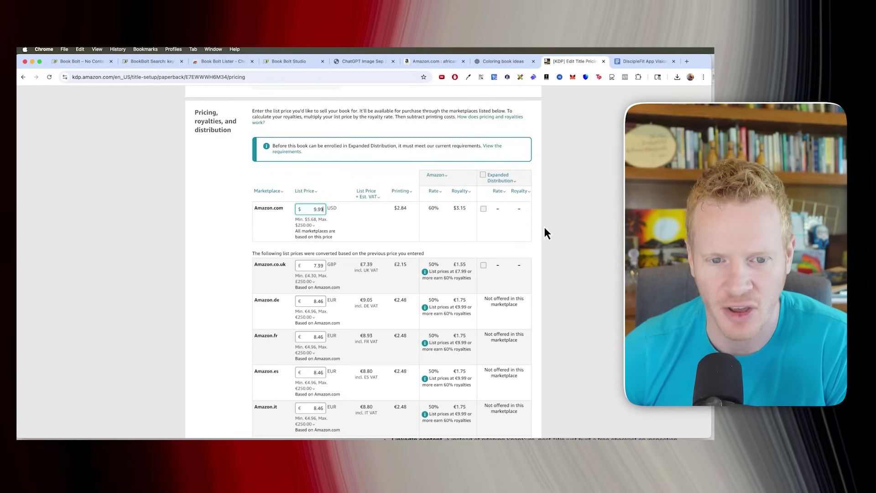
pyautogui.click(533, 231)
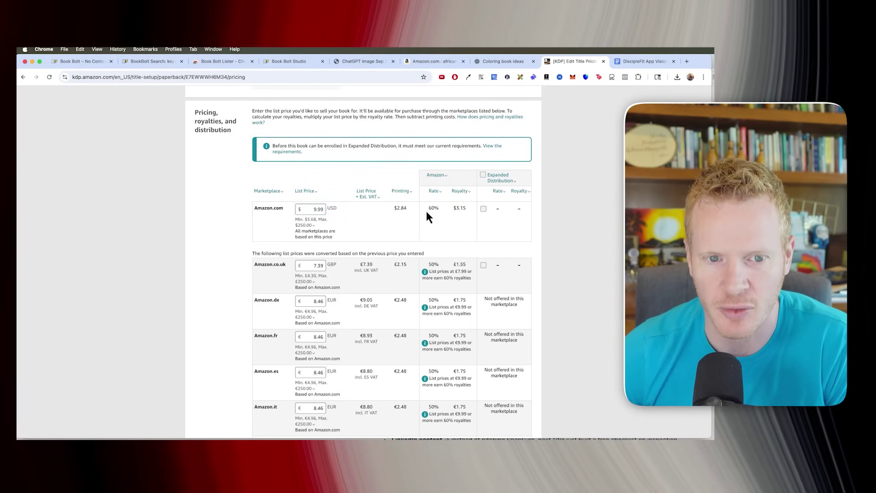
# - Scroll to the bottom of the KDP page and review the availability note in the terms
pyautogui.scroll(-10, 438, 215)
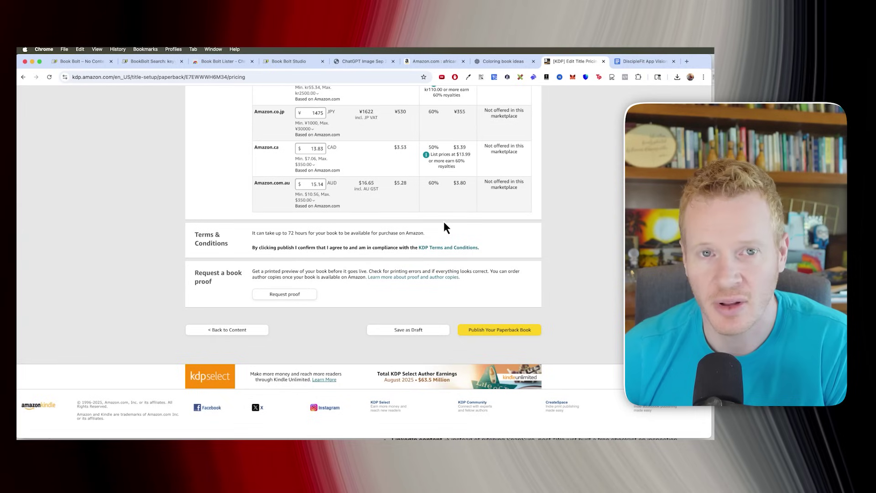
pyautogui.moveTo(245, 237); pyautogui.dragTo(400, 234)
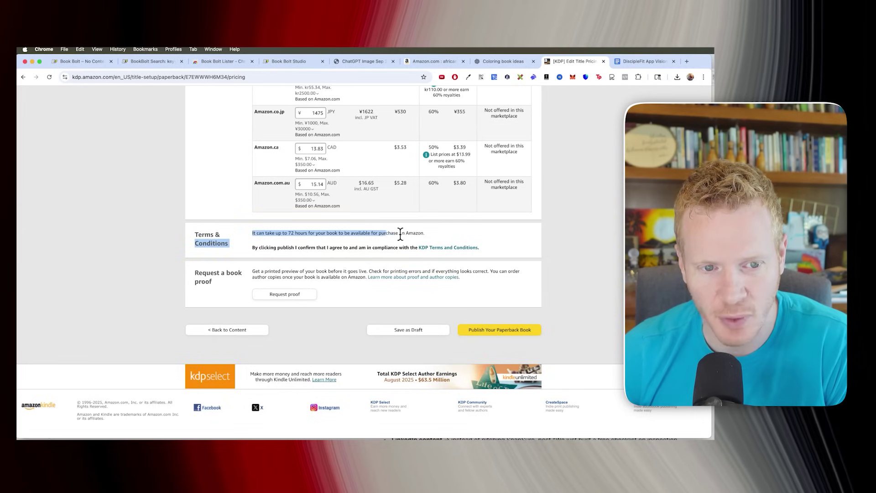
pyautogui.click(375, 242)
# - Publish the paperback and switch to its live Amazon listing at $9.99, in stock
pyautogui.click(496, 330)
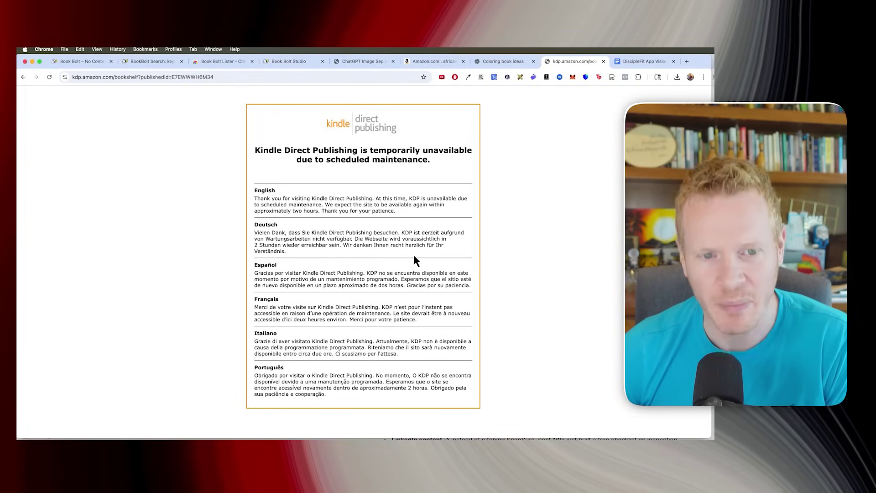
pyautogui.moveTo(250, 176); pyautogui.dragTo(495, 211)
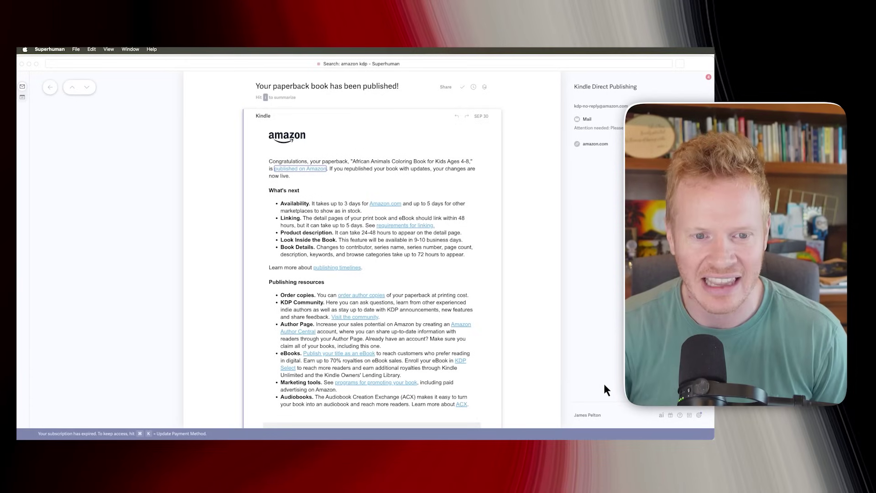
pyautogui.press('super+Tab')
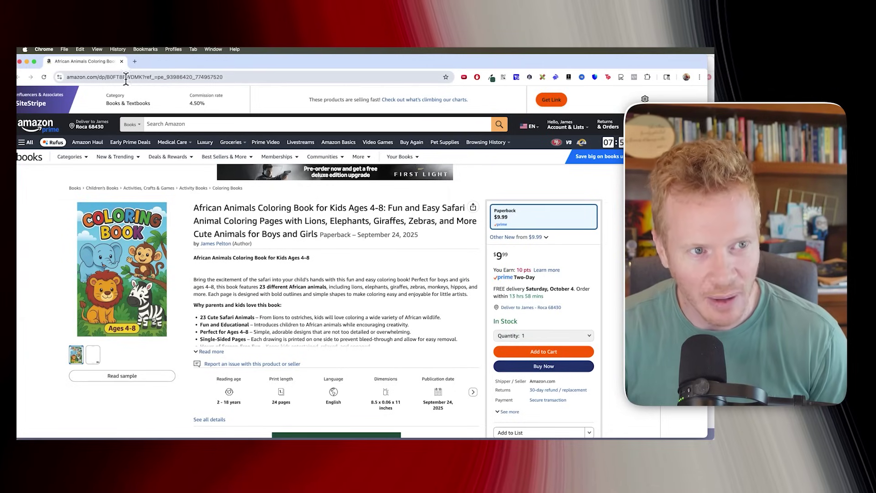
pyautogui.click(130, 76)
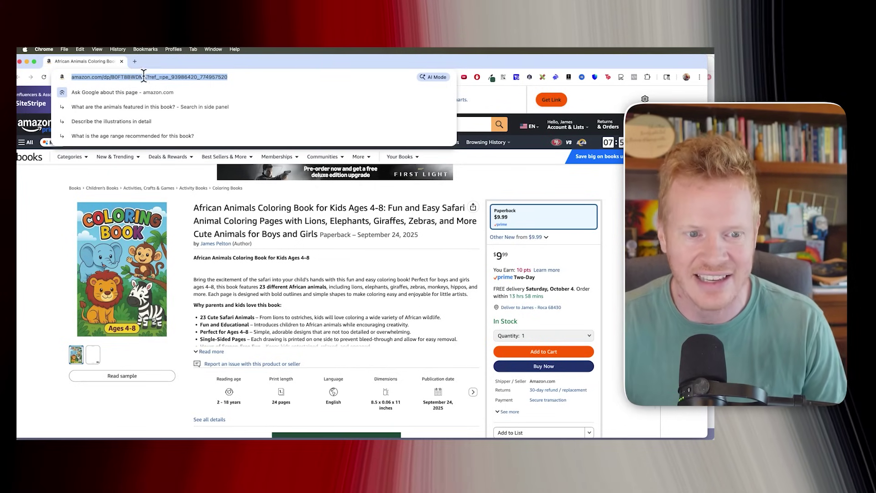
pyautogui.click(319, 303)
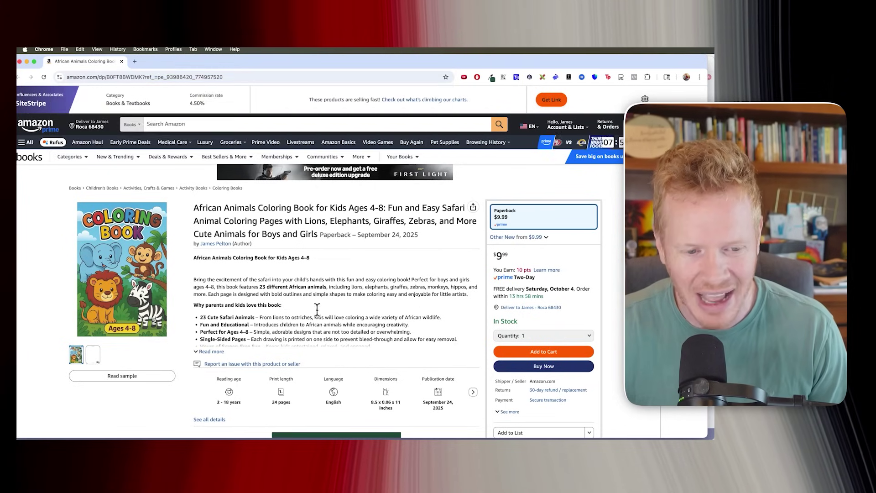
pyautogui.scroll(-2, 273, 291)
pyautogui.scroll(-15, 273, 291)
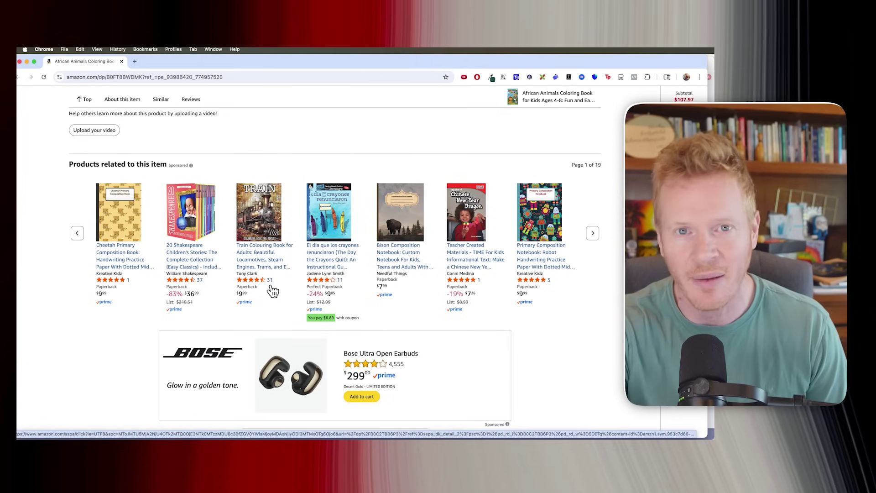
pyautogui.scroll(-12, 283, 292)
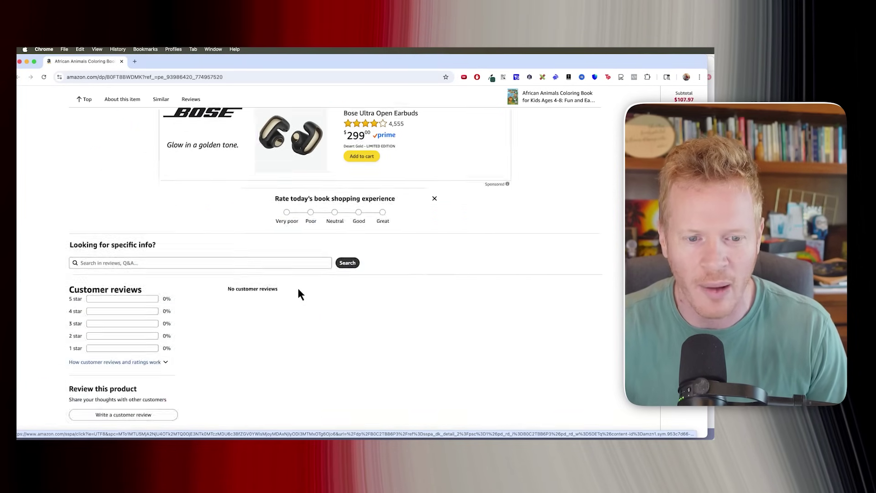
pyautogui.scroll(-6, 299, 292)
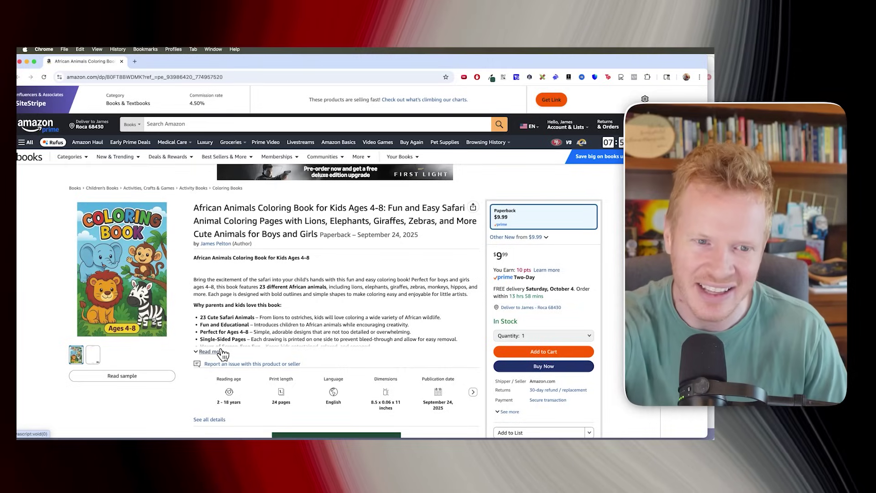
# - Load bookbolt.io in a new browser tab
pyautogui.click(135, 62)
pyautogui.write('bookbolt.io')
pyautogui.press('Return')
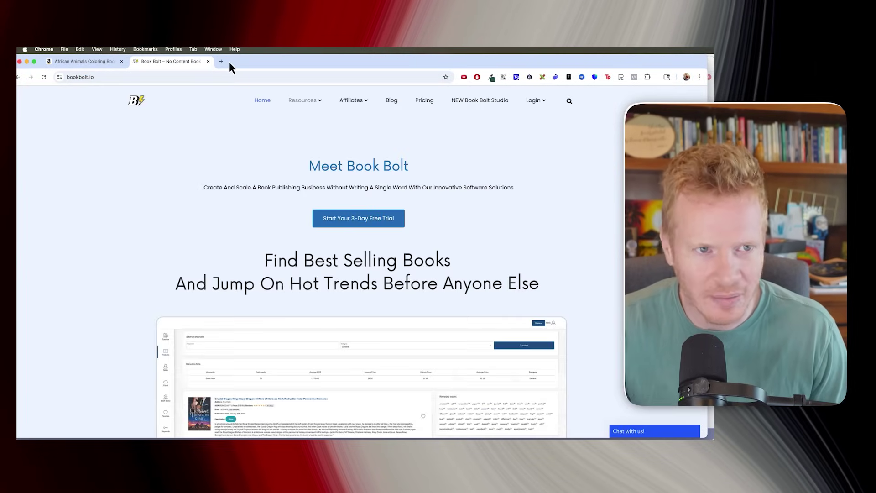
# - Open chat.openai.com in another tab, then return to the Book Bolt homepage tab
pyautogui.click(224, 62)
pyautogui.write('chat.openai.com')
pyautogui.press('Return')
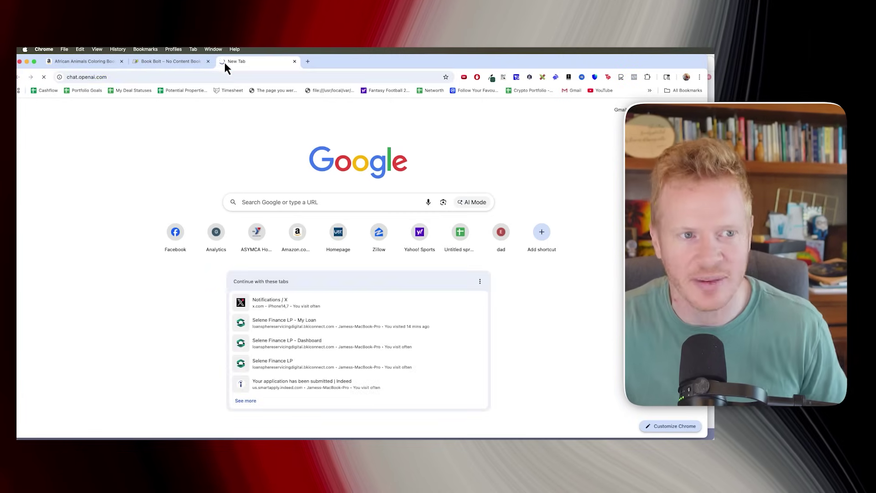
pyautogui.click(186, 65)
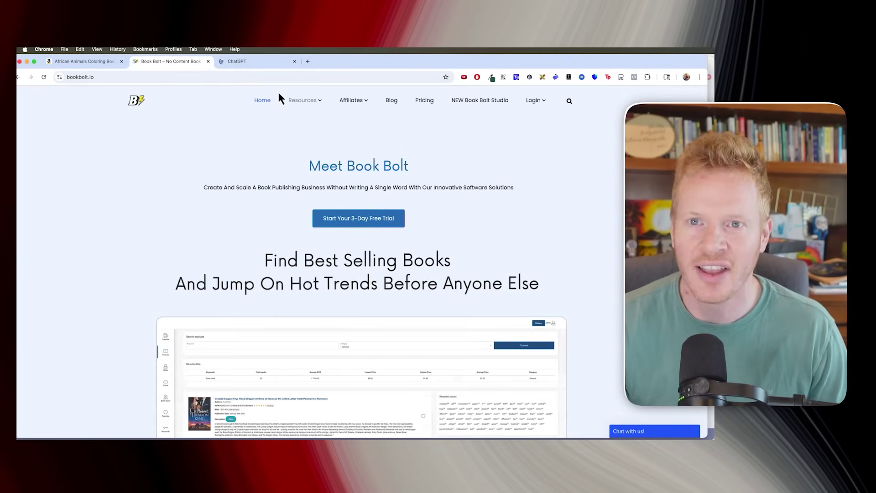